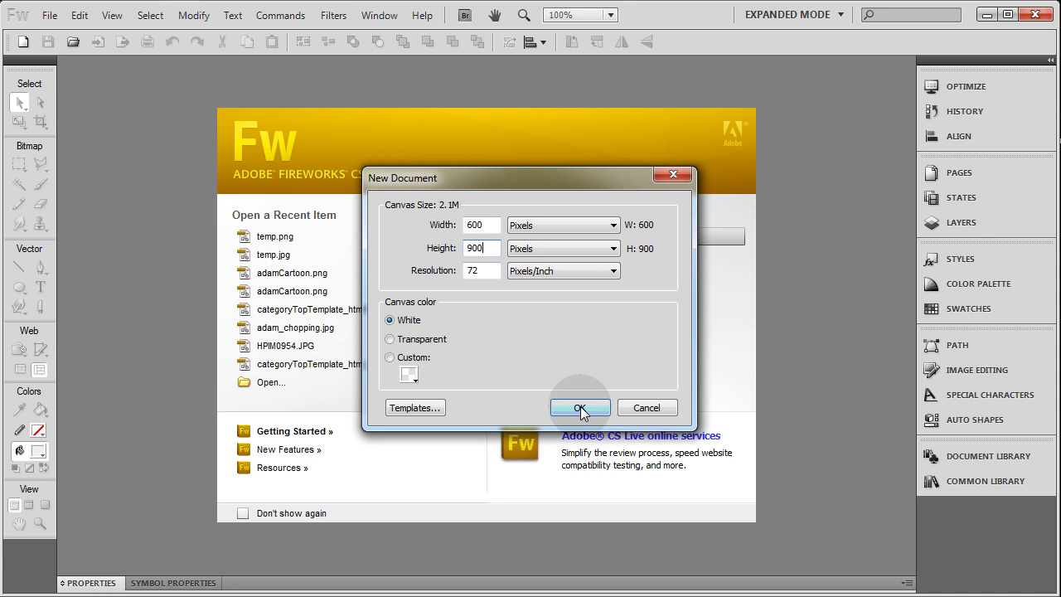
# Step: Create the 600 × 900 pixel white document and resize its canvas to 900 × 500 pixels
pyautogui.click(580, 409)
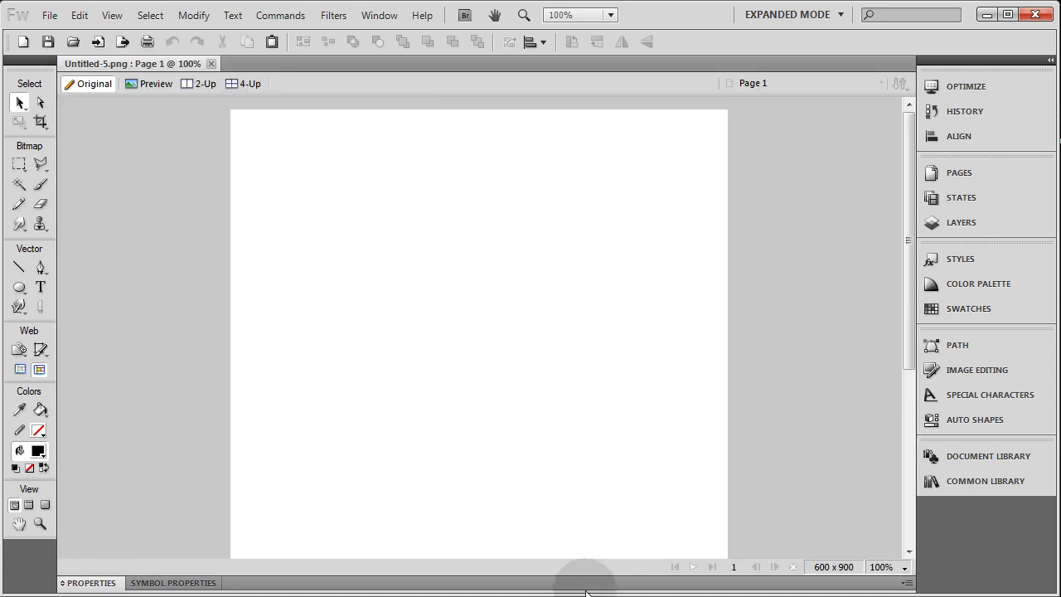
pyautogui.click(269, 518)
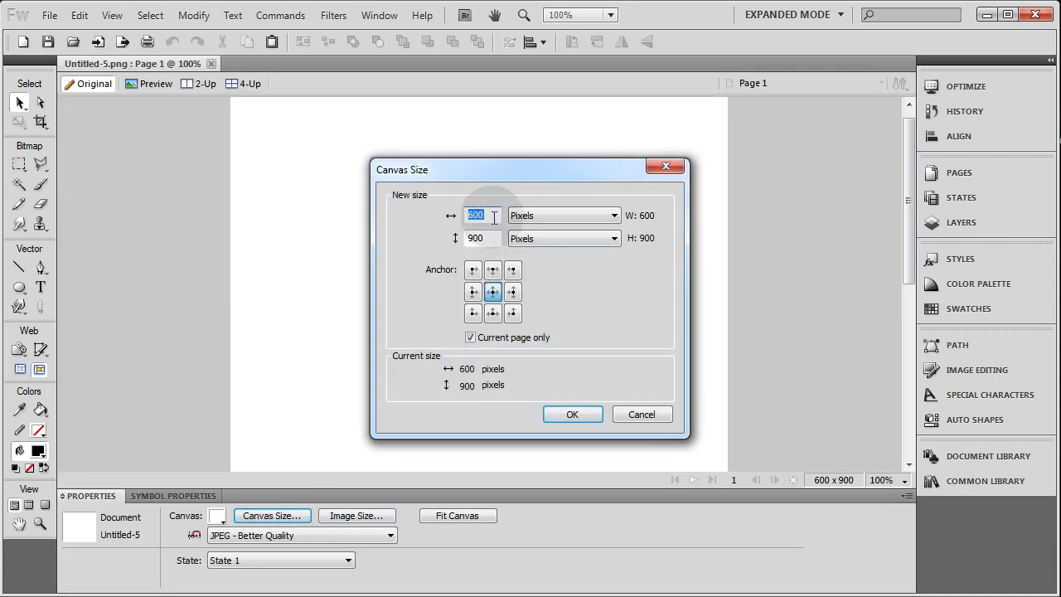
pyautogui.write('900')
pyautogui.press('Tab')
pyautogui.write('5')
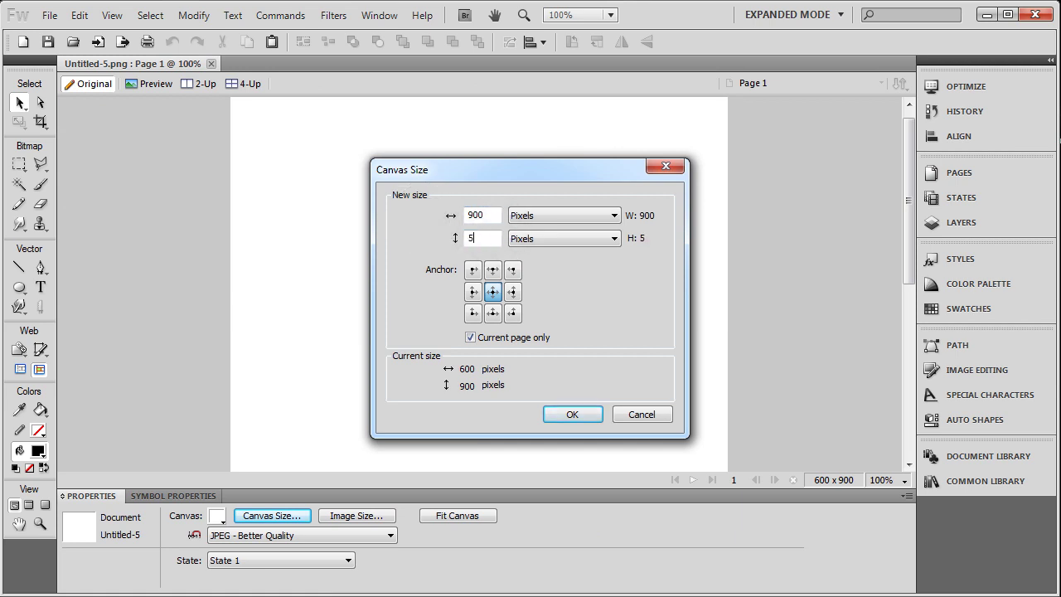
pyautogui.click(586, 413)
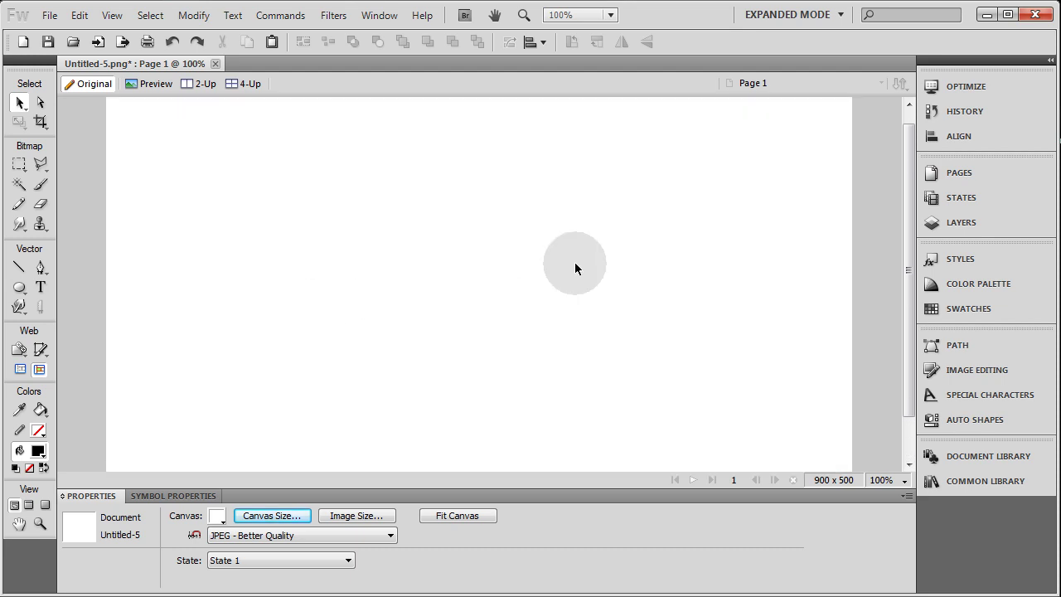
pyautogui.scroll(1, 445, 253)
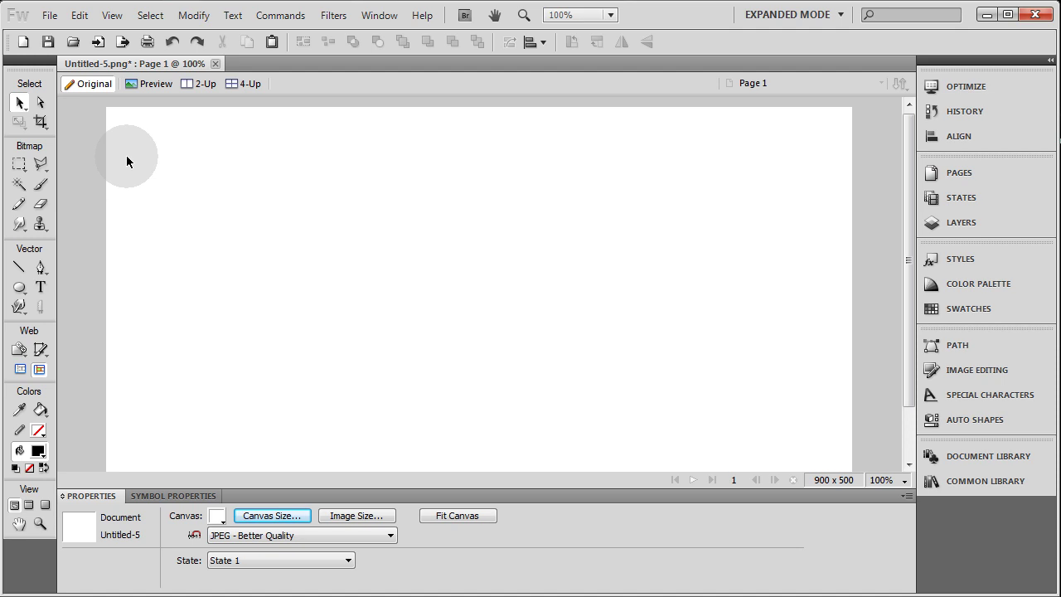
pyautogui.click(197, 16)
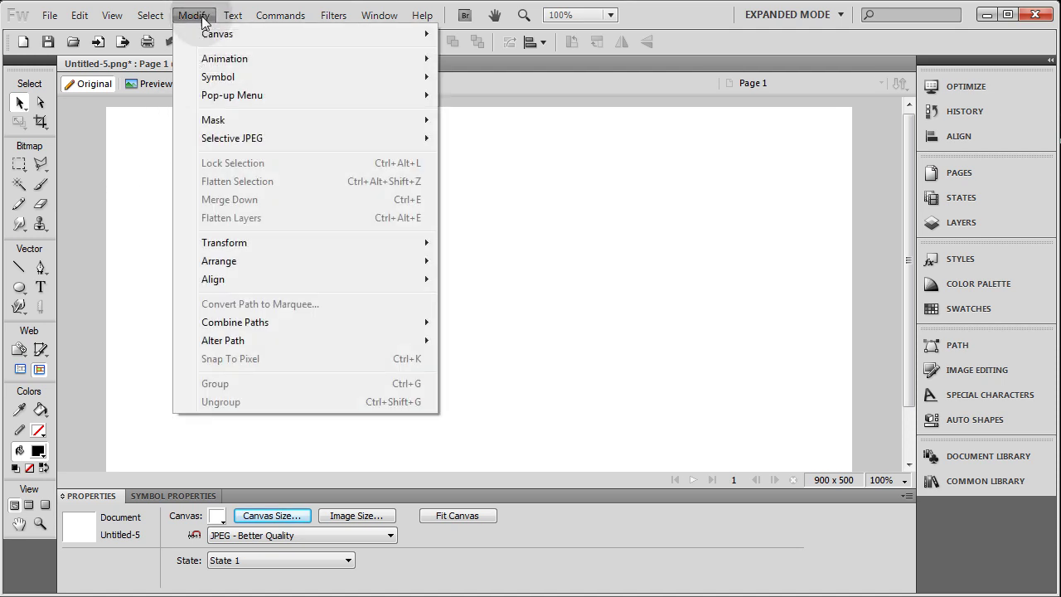
pyautogui.press('Escape')
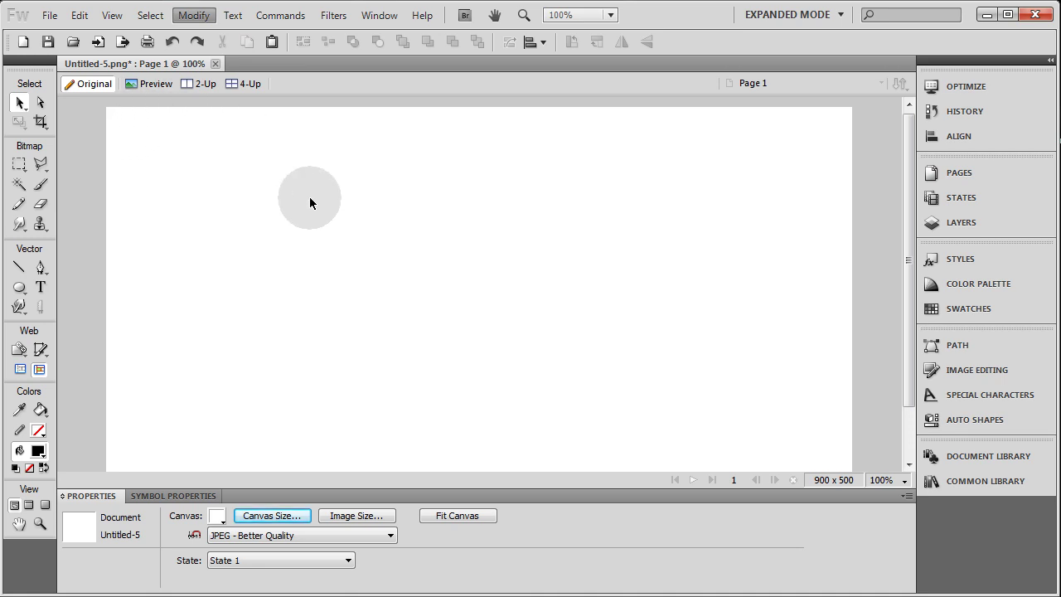
# Step: Draw a solid black five-pointed star about 411 × 391 pixels in the middle of the canvas with the Star shape
pyautogui.click(19, 286)
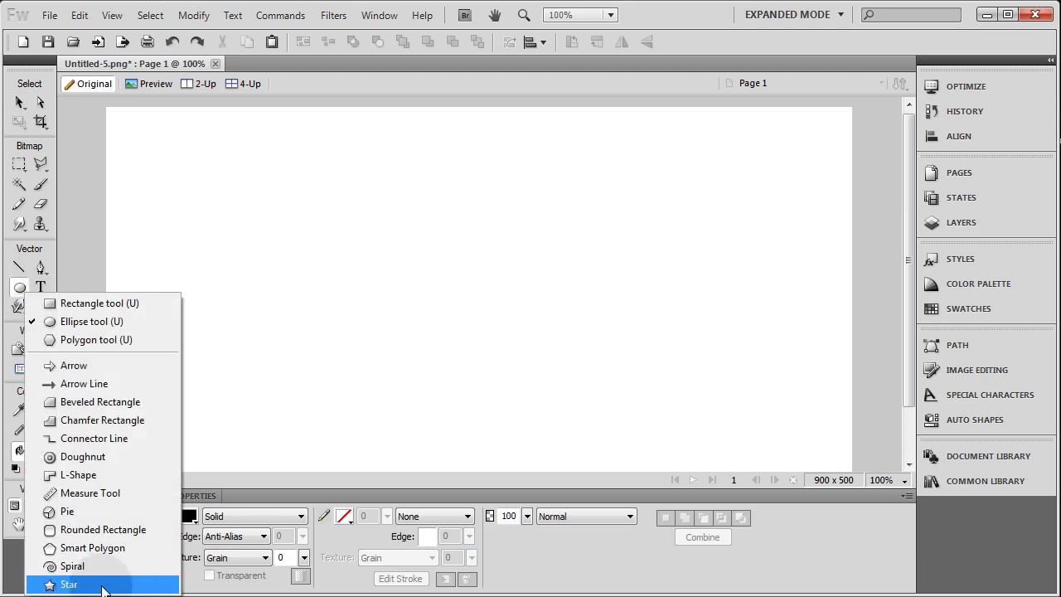
pyautogui.click(103, 586)
pyautogui.click(22, 288)
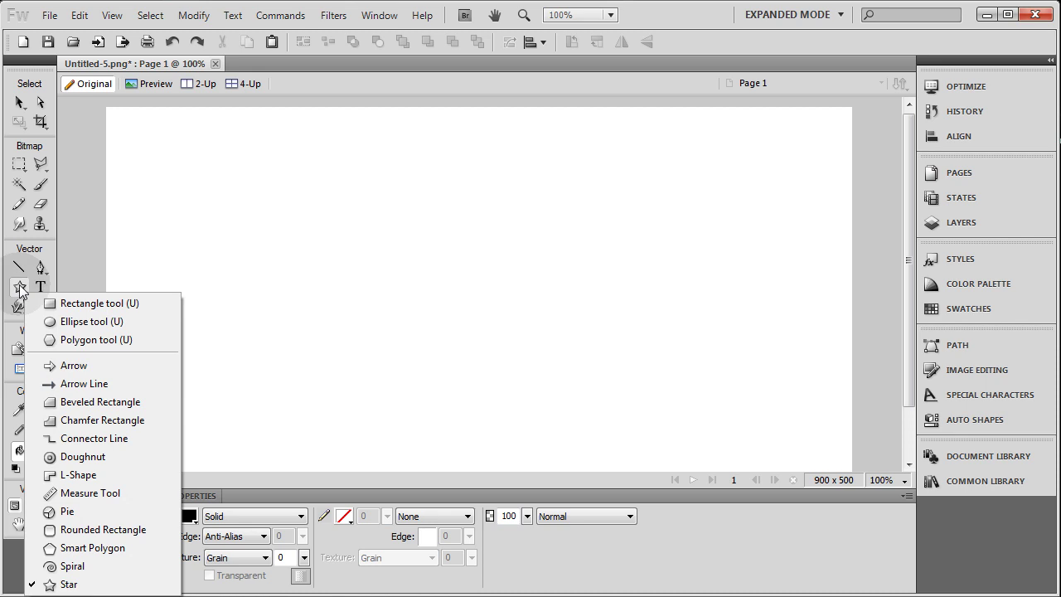
pyautogui.click(58, 584)
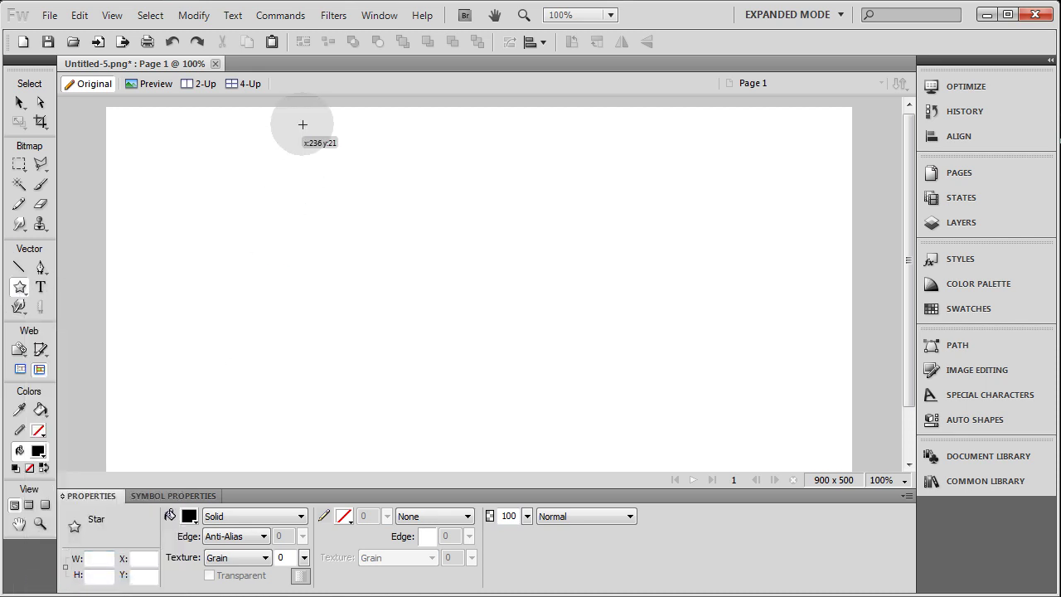
pyautogui.moveTo(329, 124); pyautogui.dragTo(687, 386)
pyautogui.press('v')
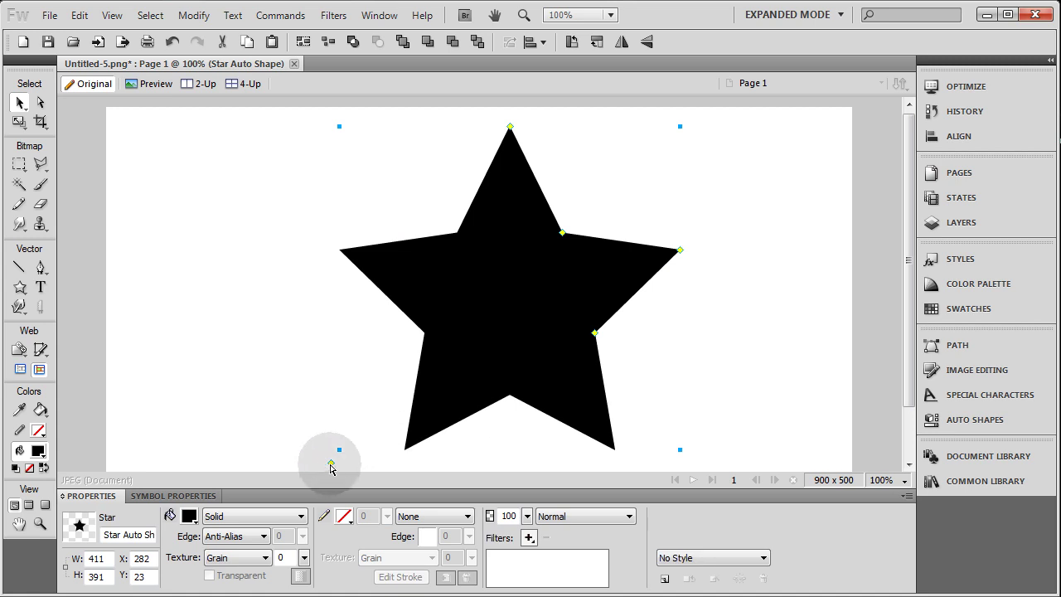
# Step: Increase the star's number of points and shorten them to form a round serrated badge about 430 × 432 pixels
pyautogui.moveTo(332, 469); pyautogui.dragTo(386, 227)
pyautogui.moveTo(517, 196); pyautogui.dragTo(543, 123)
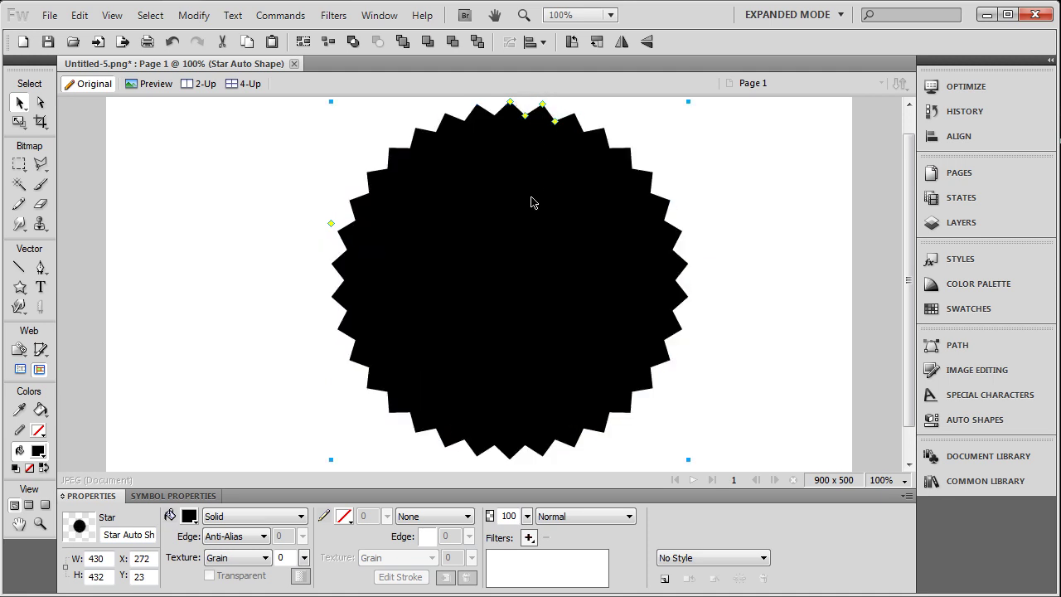
# Step: Move the serrated badge to the horizontal center of the canvas, at about X 235, Y 19, and deselect it
pyautogui.moveTo(455, 256); pyautogui.dragTo(422, 257)
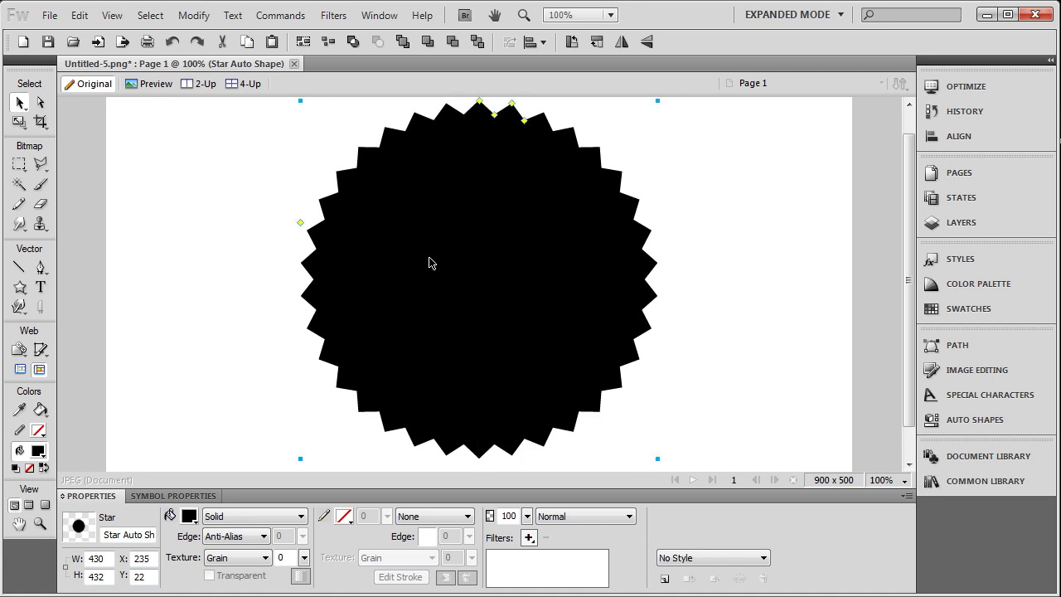
pyautogui.scroll(1, 396, 286)
pyautogui.moveTo(422, 276); pyautogui.dragTo(423, 275)
pyautogui.click(207, 199)
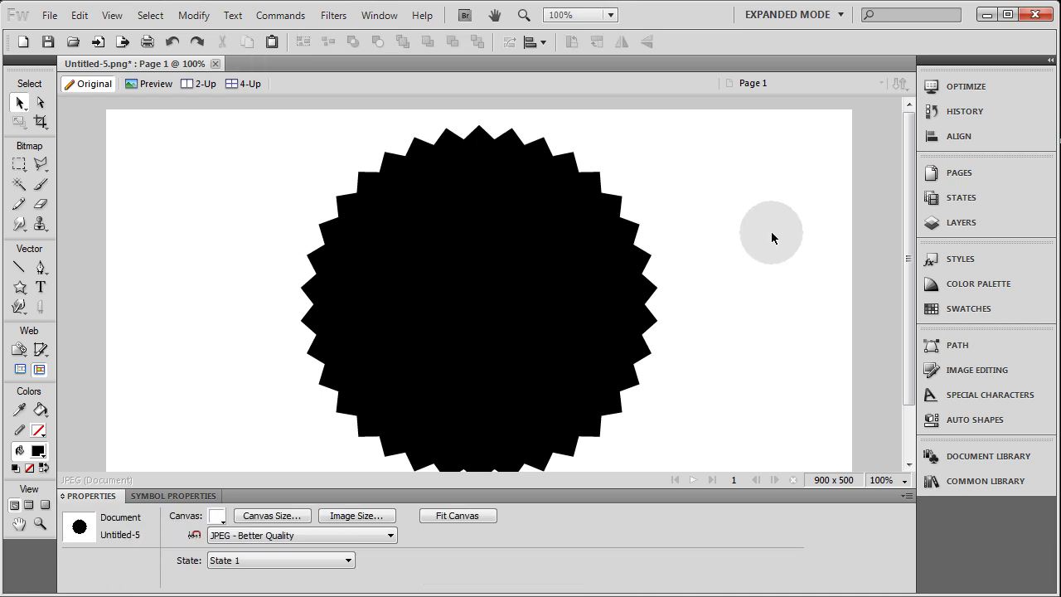
pyautogui.click(955, 224)
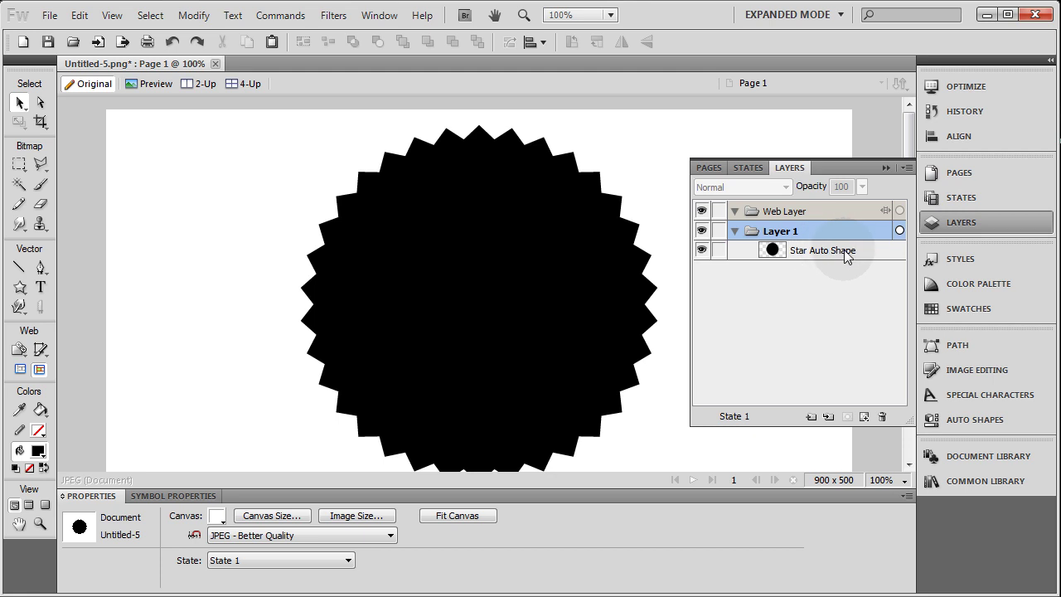
pyautogui.click(887, 167)
# Step: Draw a black circle about 396 × 396 pixels with the Ellipse tool and center it over the serrated badge
pyautogui.click(20, 287)
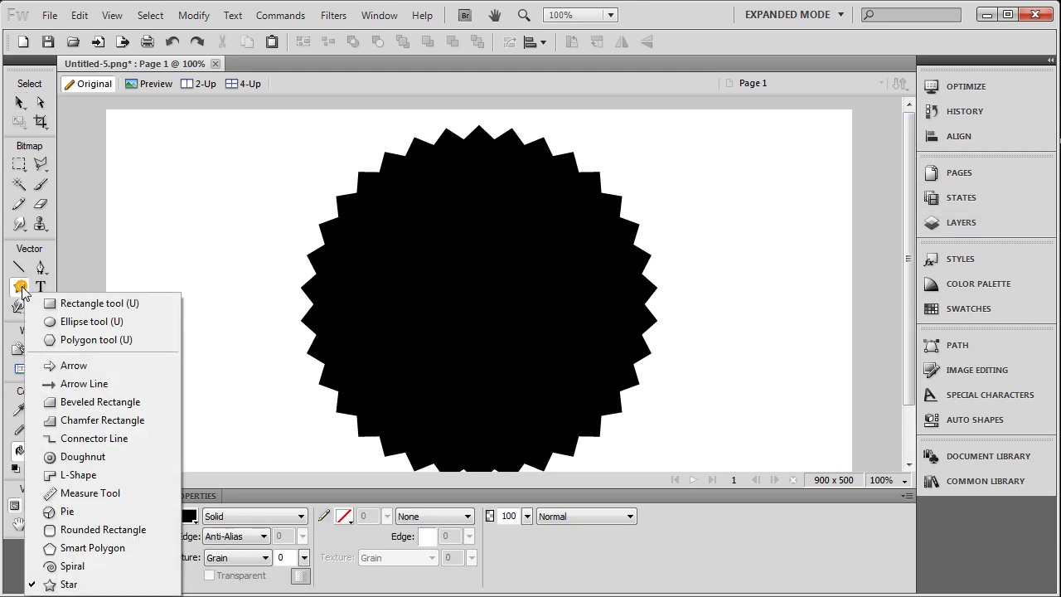
pyautogui.click(93, 323)
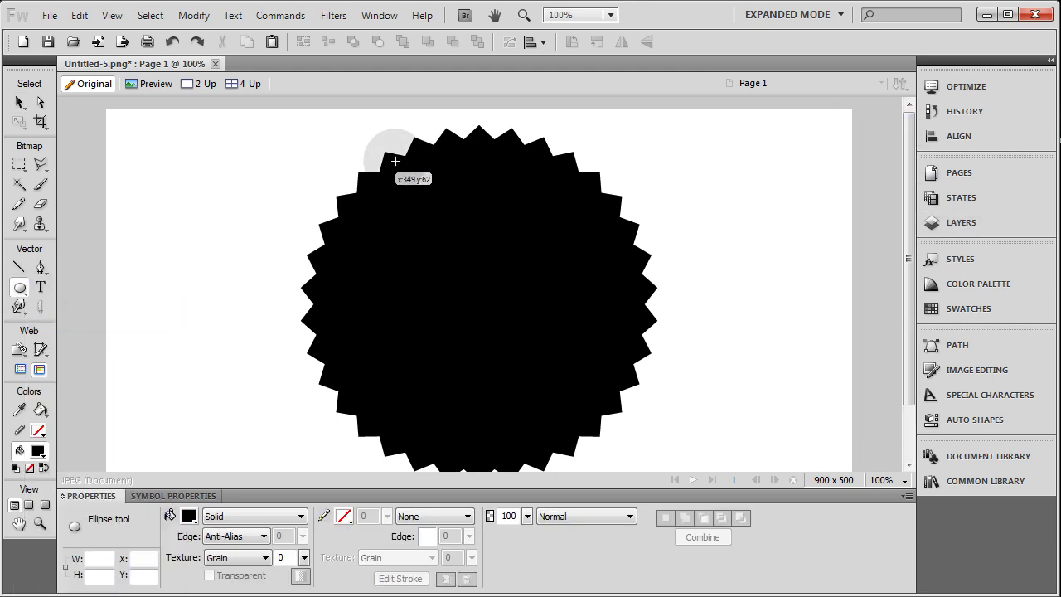
pyautogui.moveTo(375, 141)
pyautogui.mouseDown()
pyautogui.moveTo(701, 420)
pyautogui.moveTo(677, 393)
pyautogui.mouseUp()
pyautogui.click(20, 102)
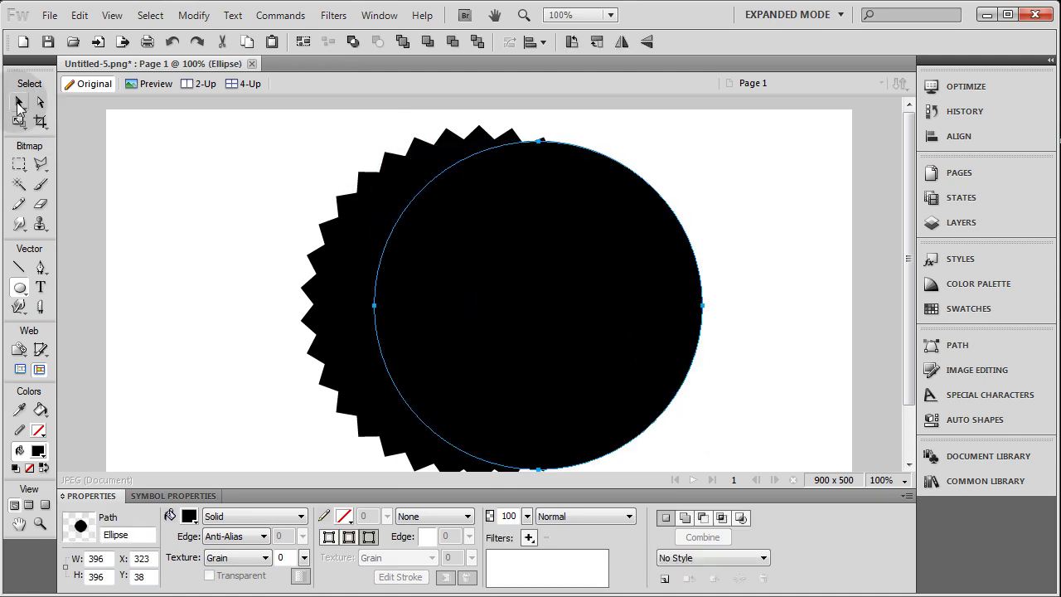
pyautogui.moveTo(496, 250); pyautogui.dragTo(437, 255)
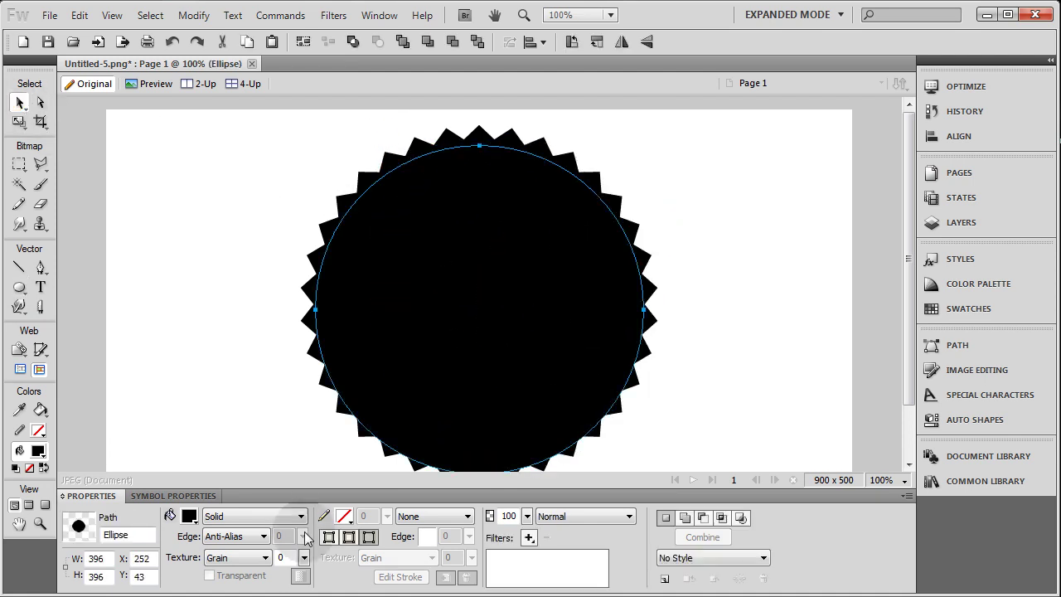
# Step: Set the serrated star shape's height to 430 pixels to match its width
pyautogui.click(305, 322)
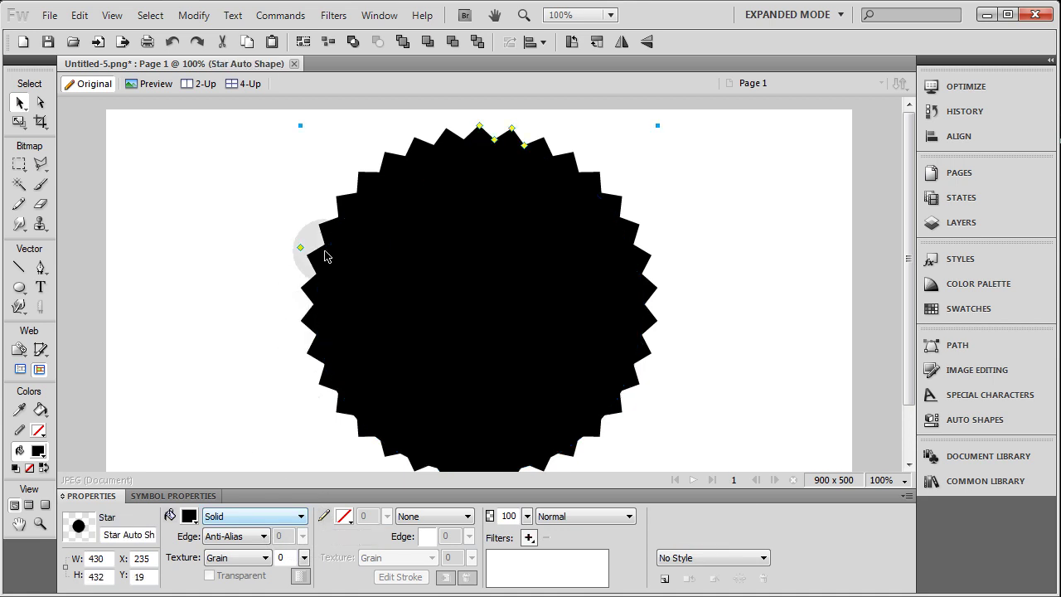
pyautogui.click(101, 568)
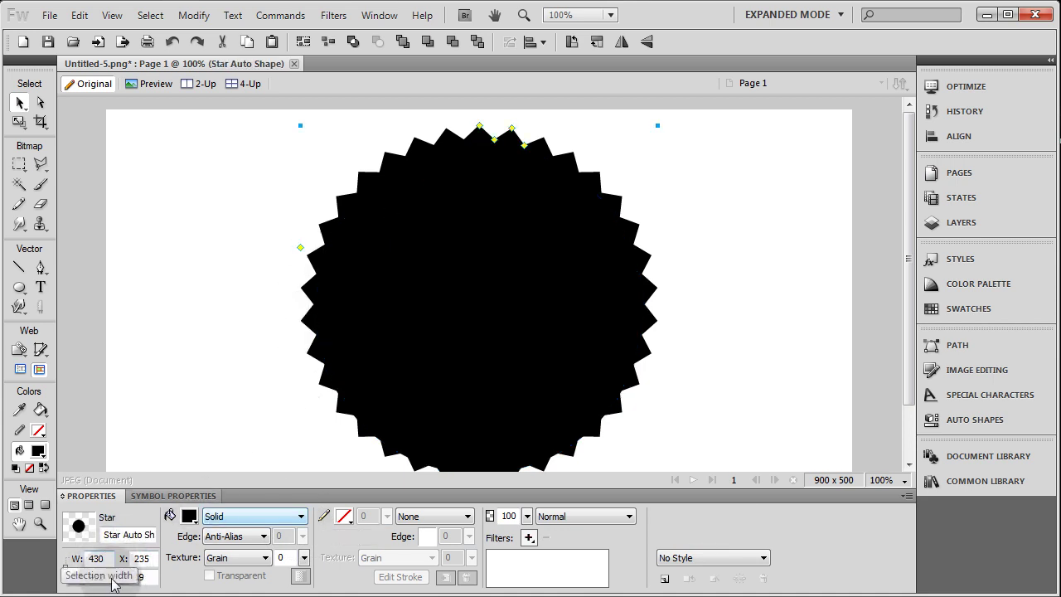
pyautogui.moveTo(103, 576); pyautogui.dragTo(98, 578)
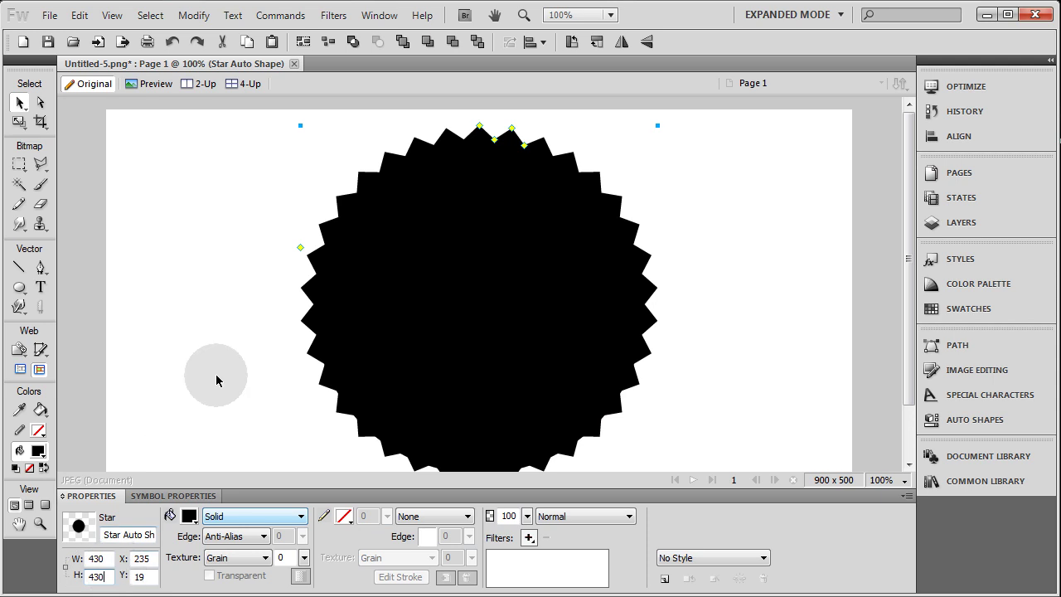
# Step: Scale the circle down to about 363 × 362 pixels and recenter it inside the serrated badge
pyautogui.click(312, 326)
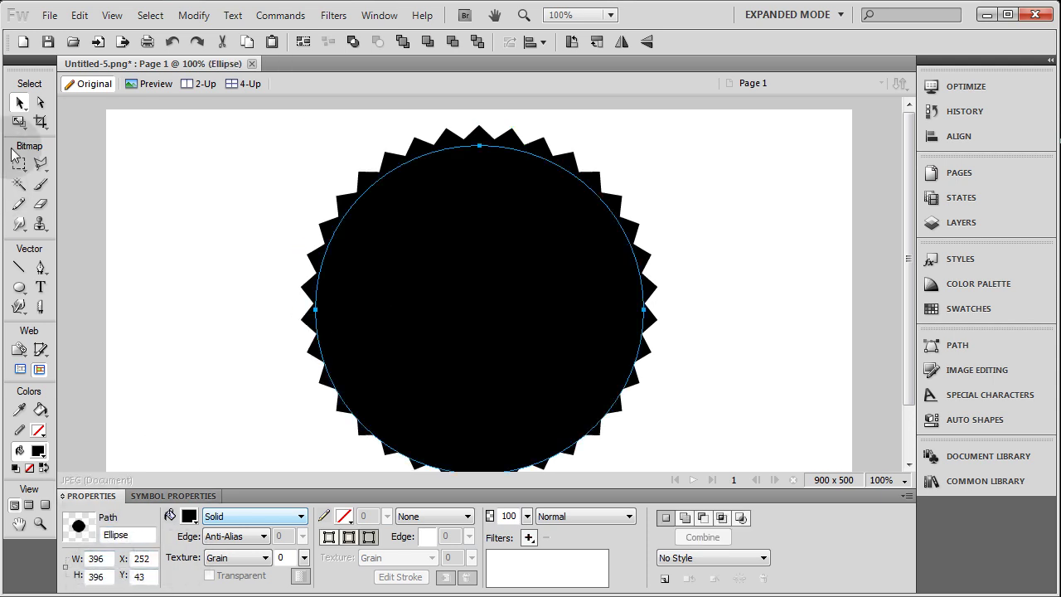
pyautogui.moveTo(644, 145); pyautogui.dragTo(634, 150)
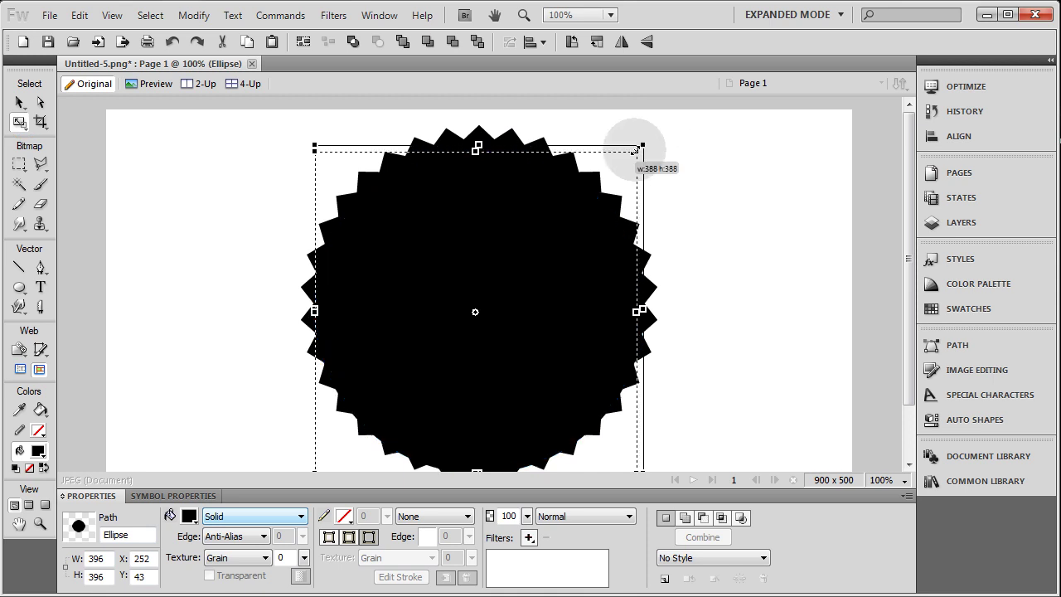
pyautogui.moveTo(635, 150); pyautogui.dragTo(623, 165)
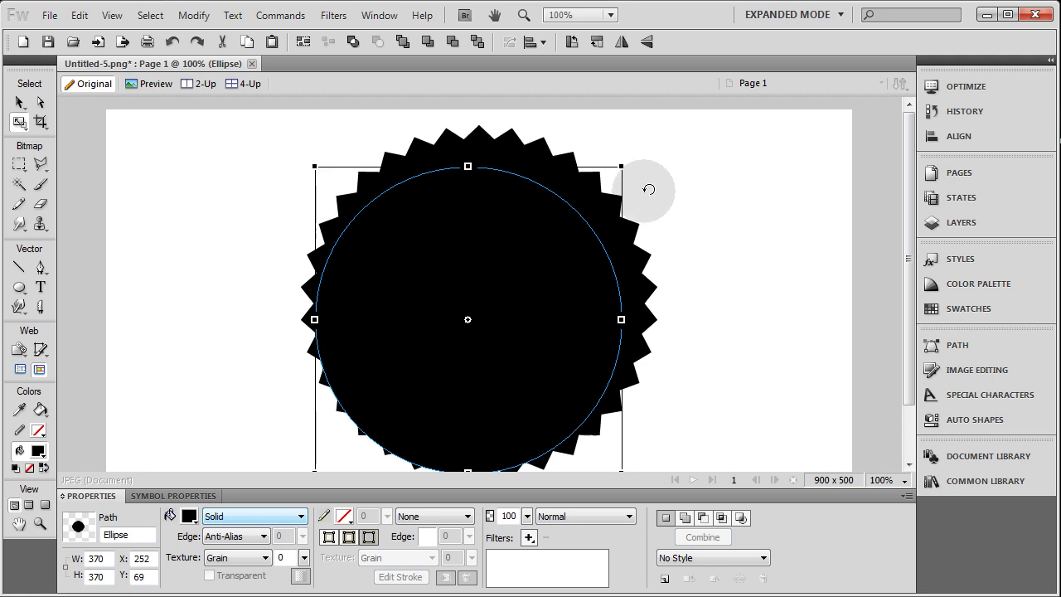
pyautogui.click(113, 17)
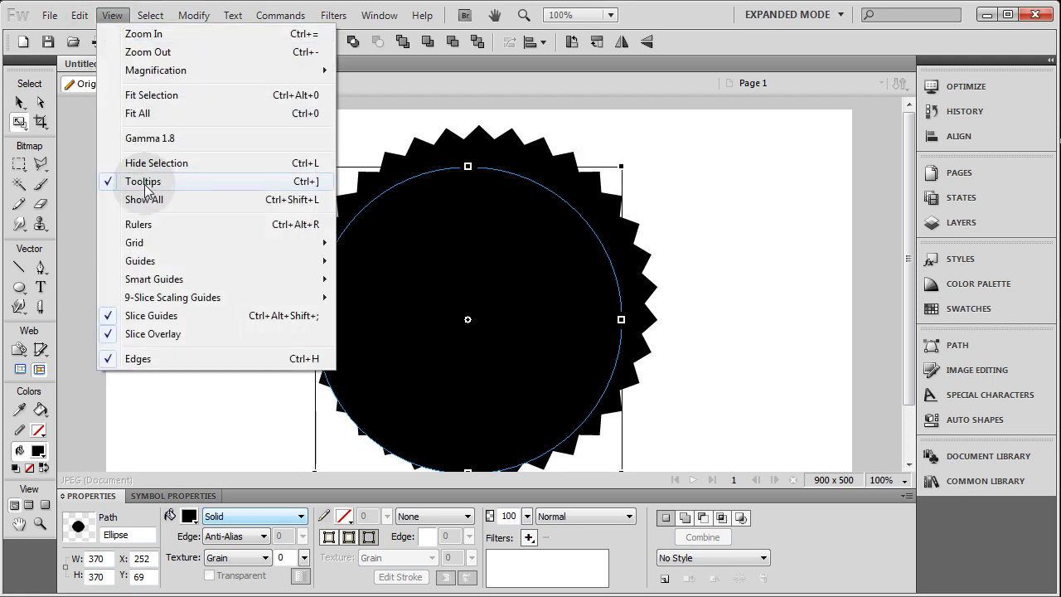
pyautogui.click(82, 232)
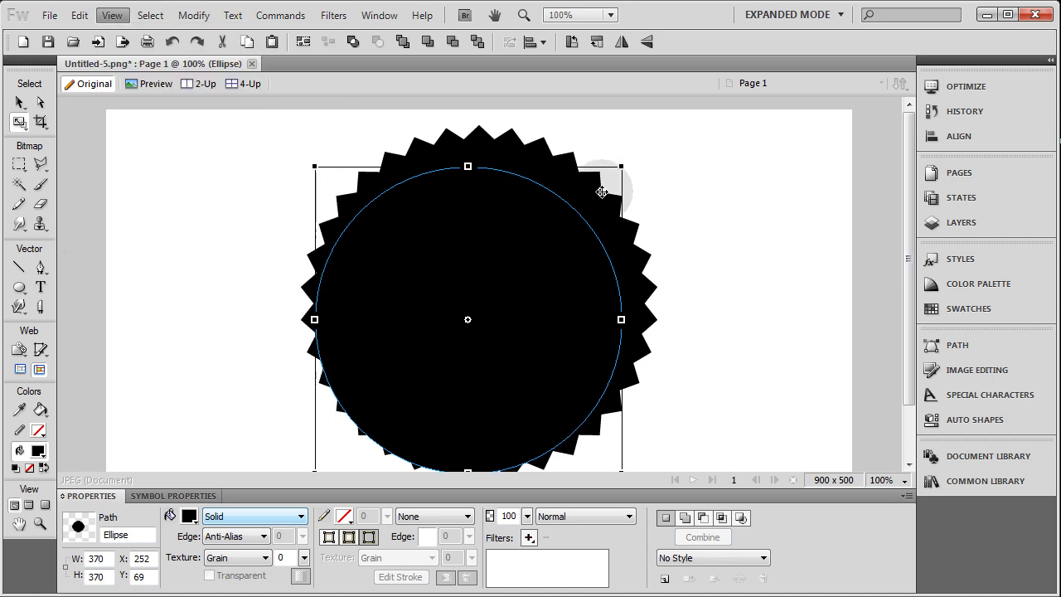
pyautogui.moveTo(626, 166); pyautogui.dragTo(614, 171)
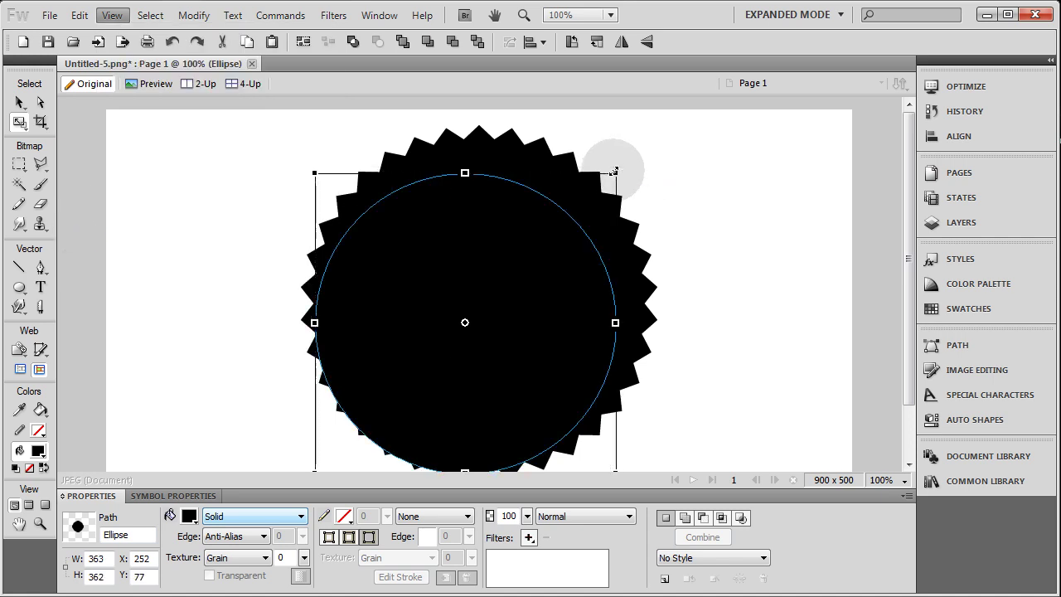
pyautogui.click(199, 166)
pyautogui.moveTo(462, 262); pyautogui.dragTo(477, 242)
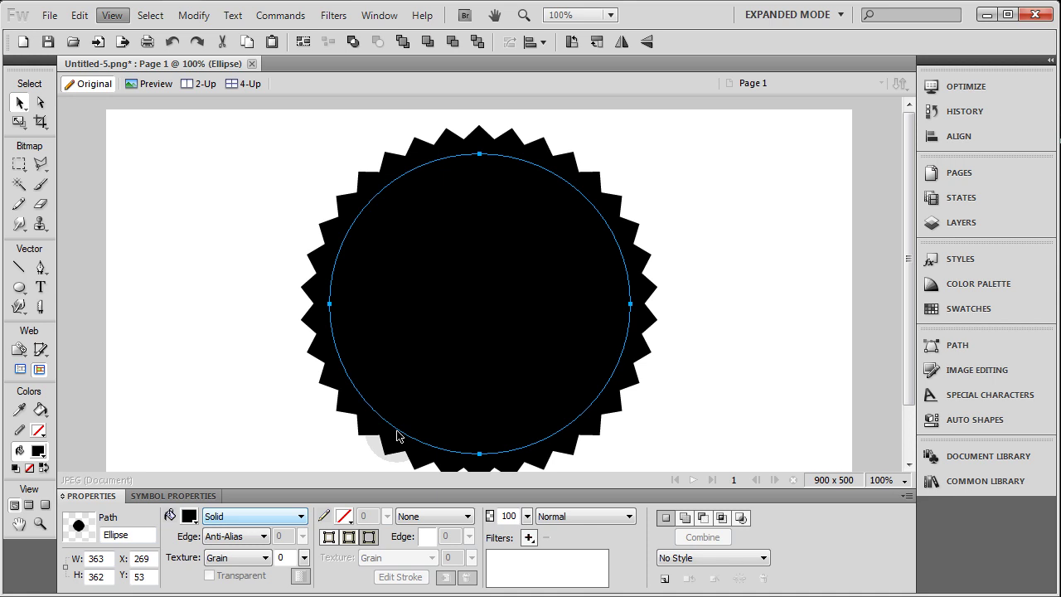
# Step: Fill the inner circle with a linear gradient from yellow #FFCC00 to orange
pyautogui.click(217, 516)
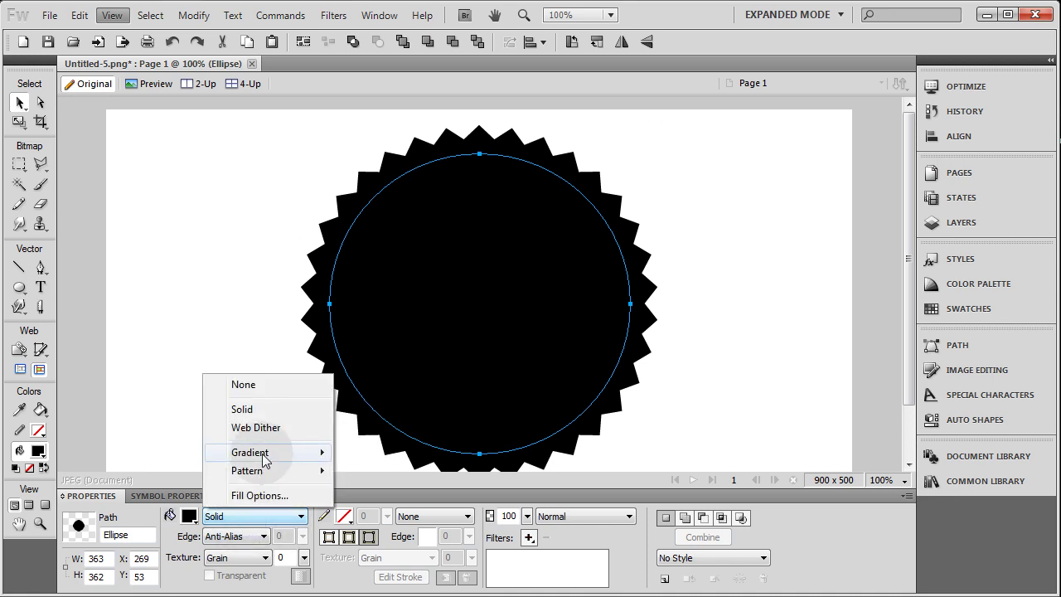
pyautogui.moveTo(269, 455)
pyautogui.click(350, 445)
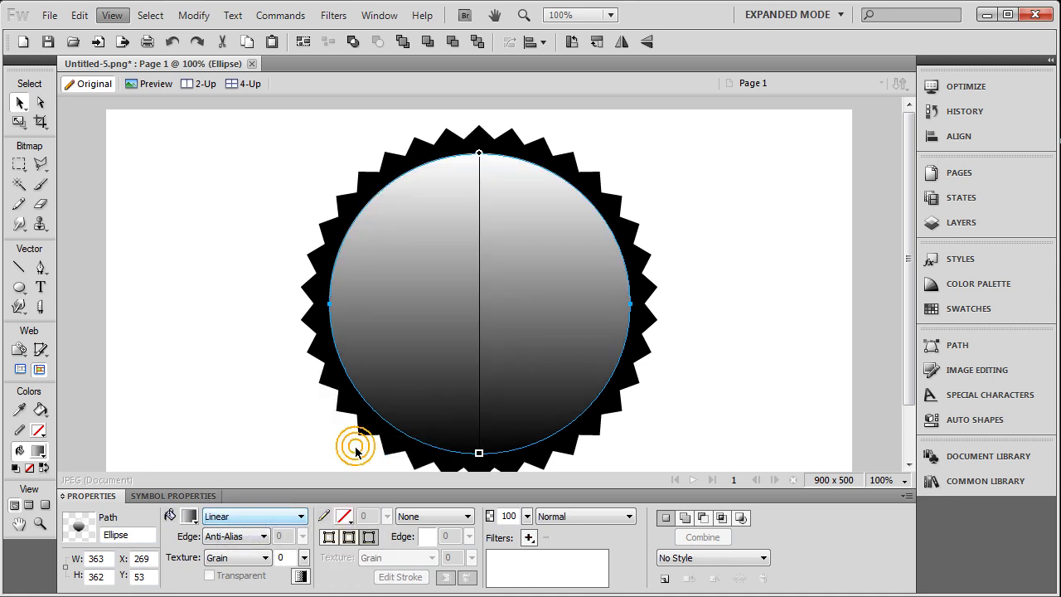
pyautogui.click(190, 517)
pyautogui.click(199, 417)
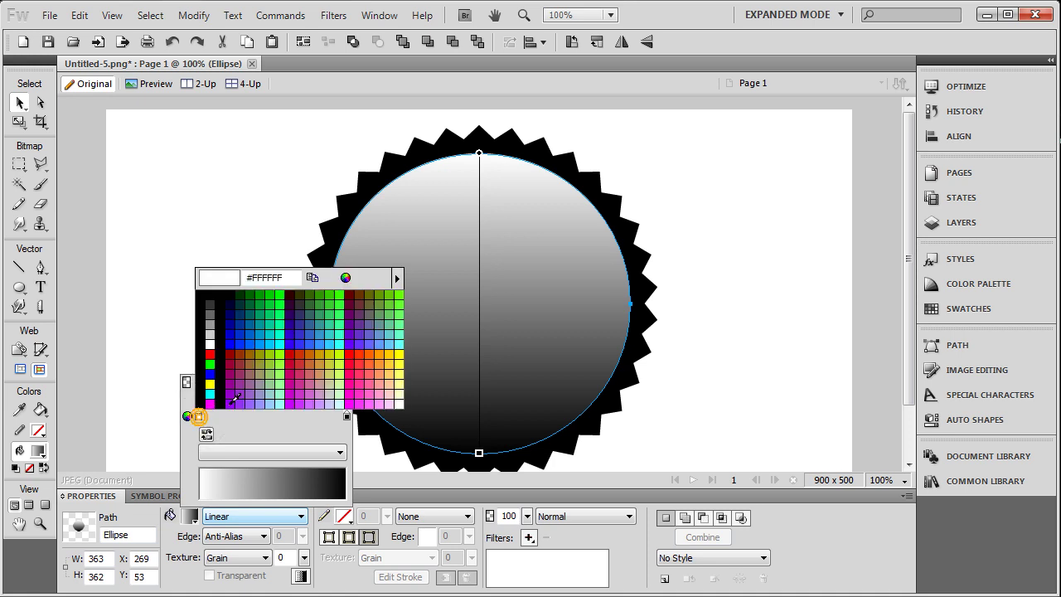
pyautogui.click(393, 345)
pyautogui.click(347, 416)
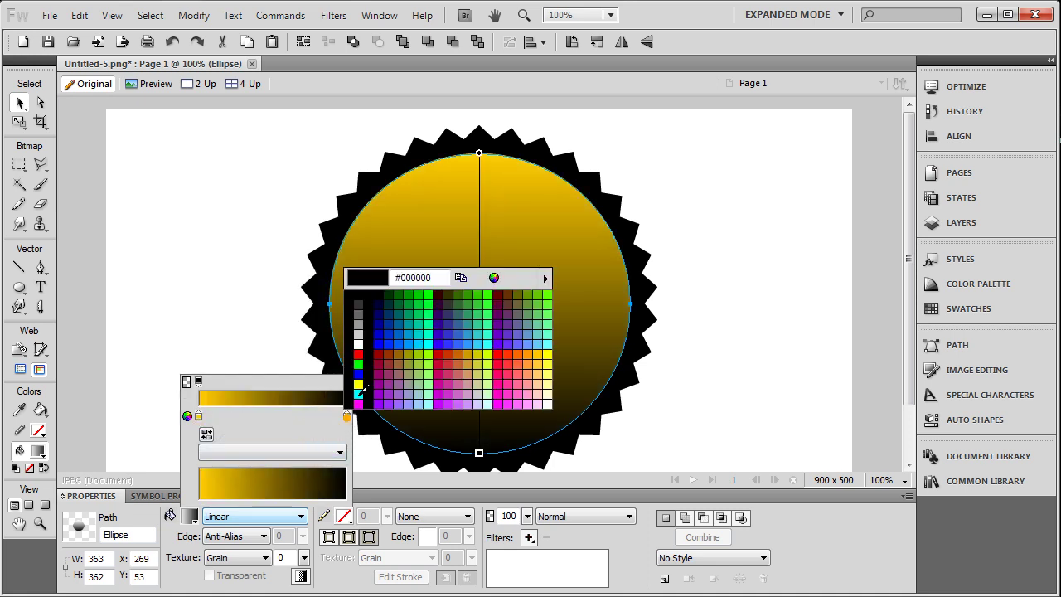
pyautogui.click(532, 350)
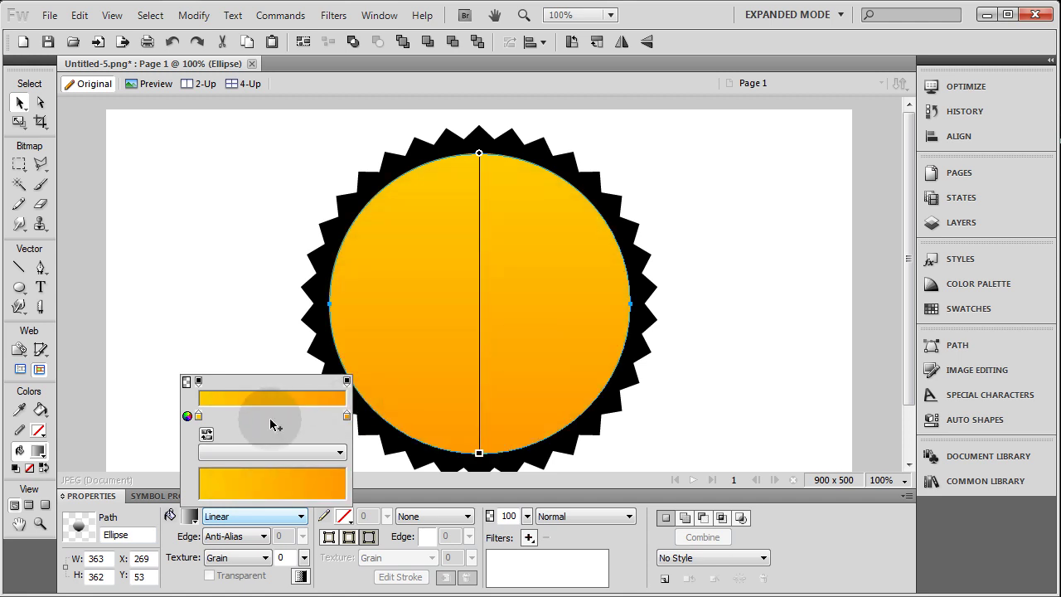
# Step: Change the inner circle's gradient to run from a medium orange start color to a darker orange end color
pyautogui.click(199, 417)
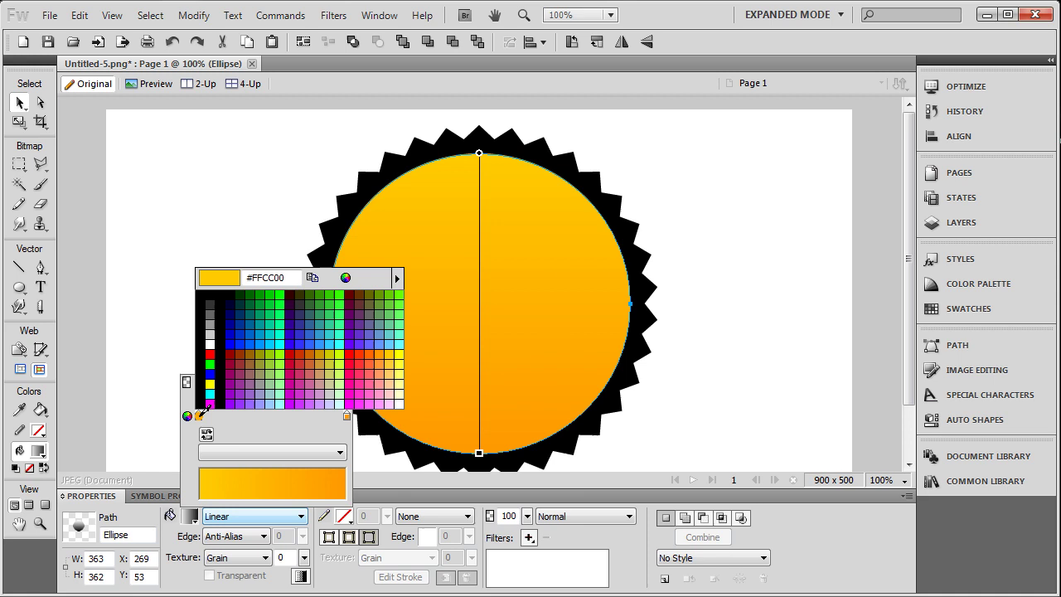
pyautogui.click(269, 471)
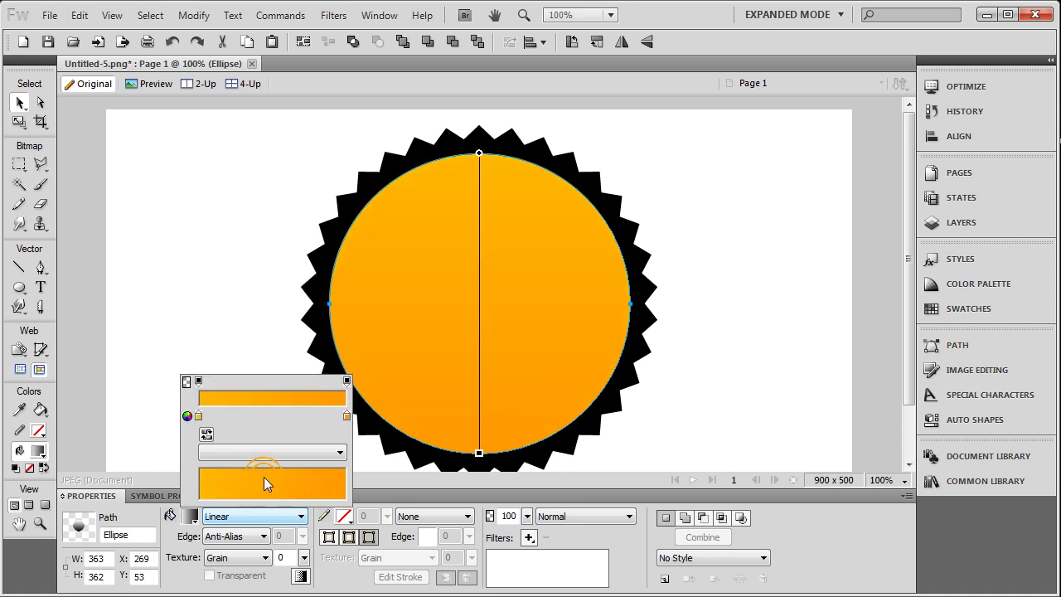
pyautogui.click(349, 417)
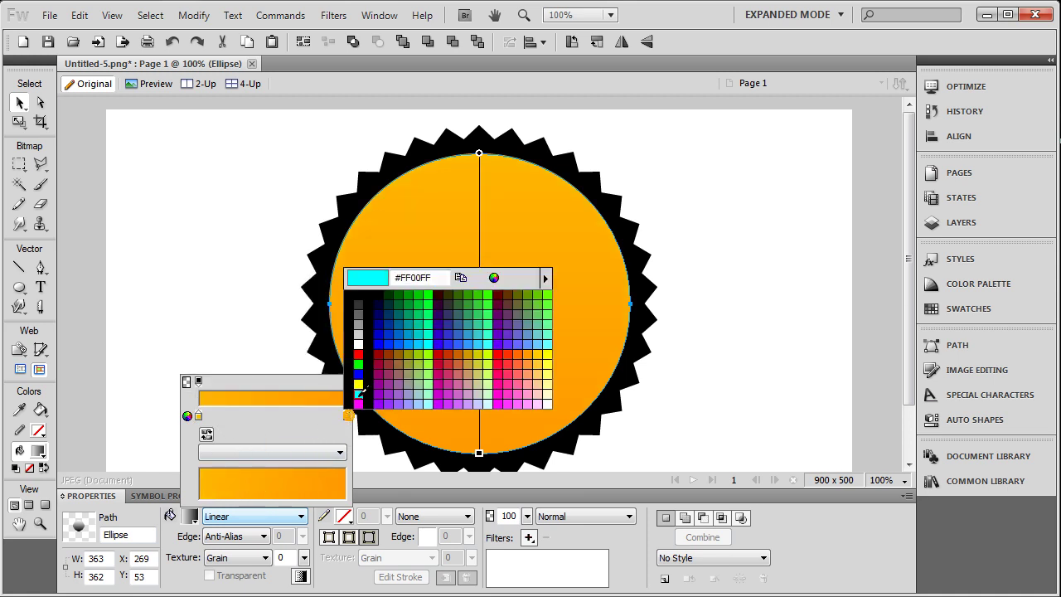
pyautogui.click(493, 274)
pyautogui.moveTo(623, 308); pyautogui.dragTo(628, 323)
pyautogui.click(294, 457)
pyautogui.click(233, 199)
pyautogui.click(234, 199)
pyautogui.click(387, 230)
# Step: Set the circle gradient's start color to a lighter yellow with Red 255, Green 208, Blue 23
pyautogui.click(190, 517)
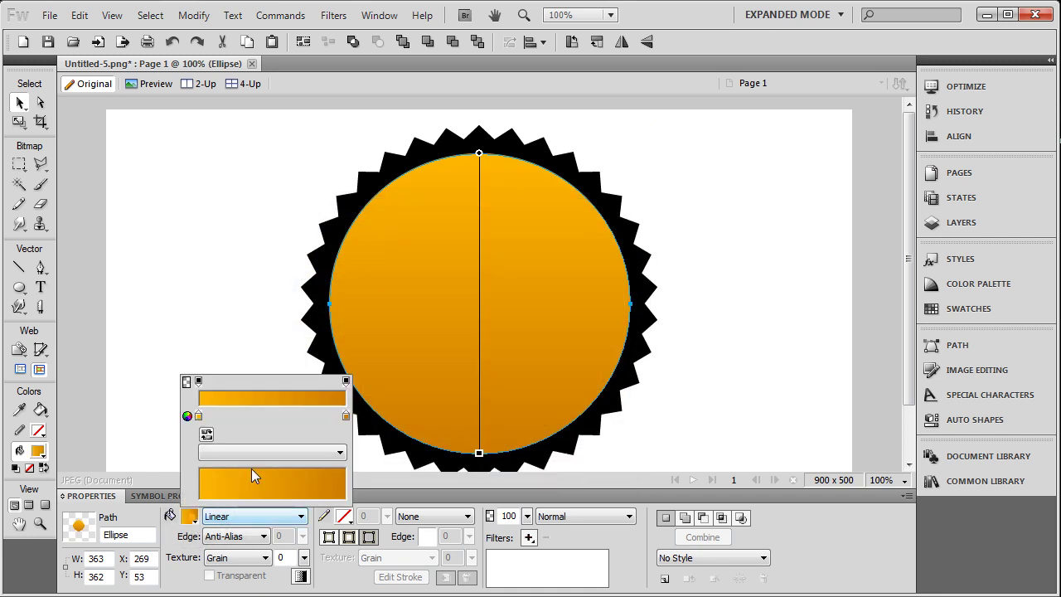
pyautogui.click(202, 418)
pyautogui.click(349, 278)
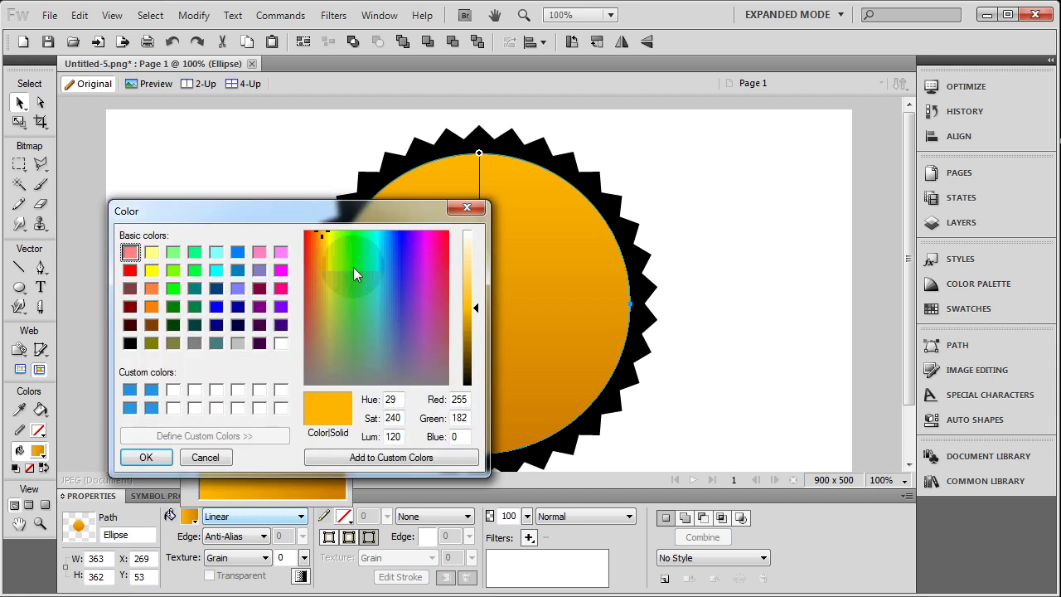
pyautogui.click(324, 232)
pyautogui.click(476, 310)
pyautogui.moveTo(476, 311); pyautogui.dragTo(474, 302)
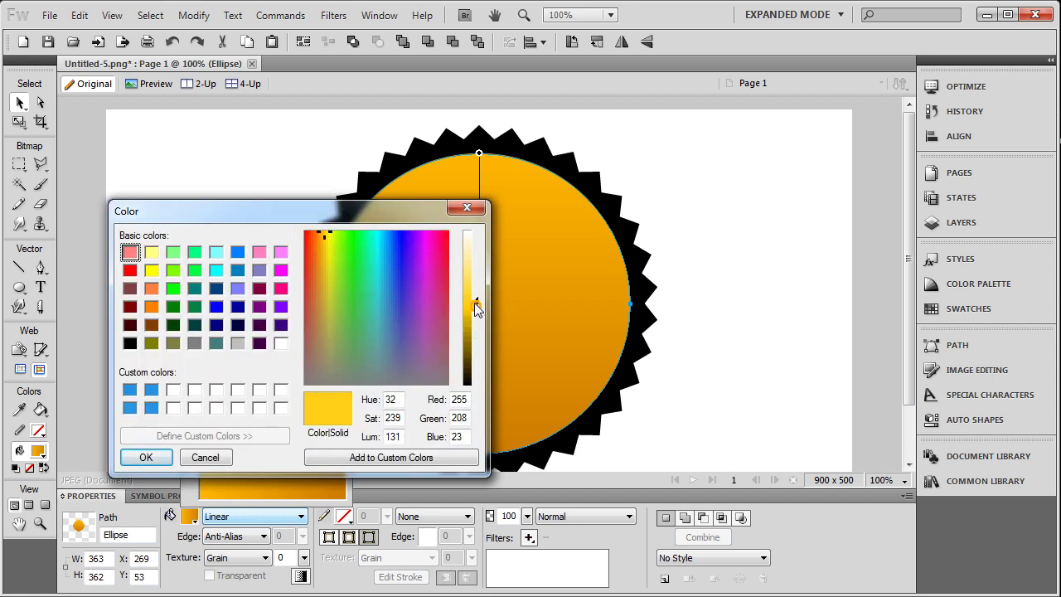
pyautogui.click(146, 457)
pyautogui.click(224, 215)
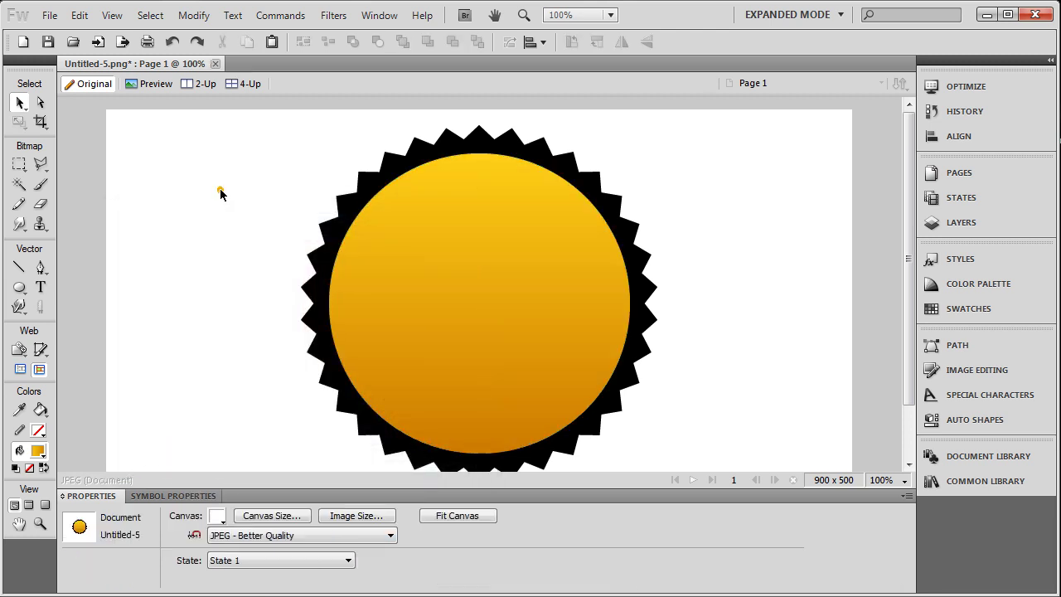
# Step: Add the black text "Fw" in bold Adobe Fan Heiti Std and center it in the upper part of the circle
pyautogui.click(39, 288)
pyautogui.click(426, 211)
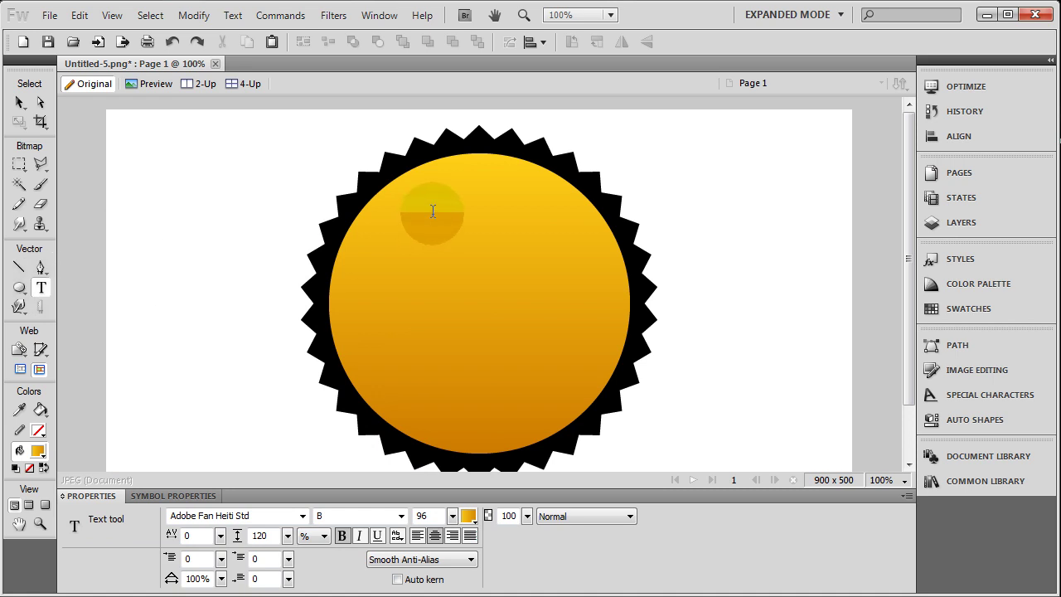
pyautogui.write('F')
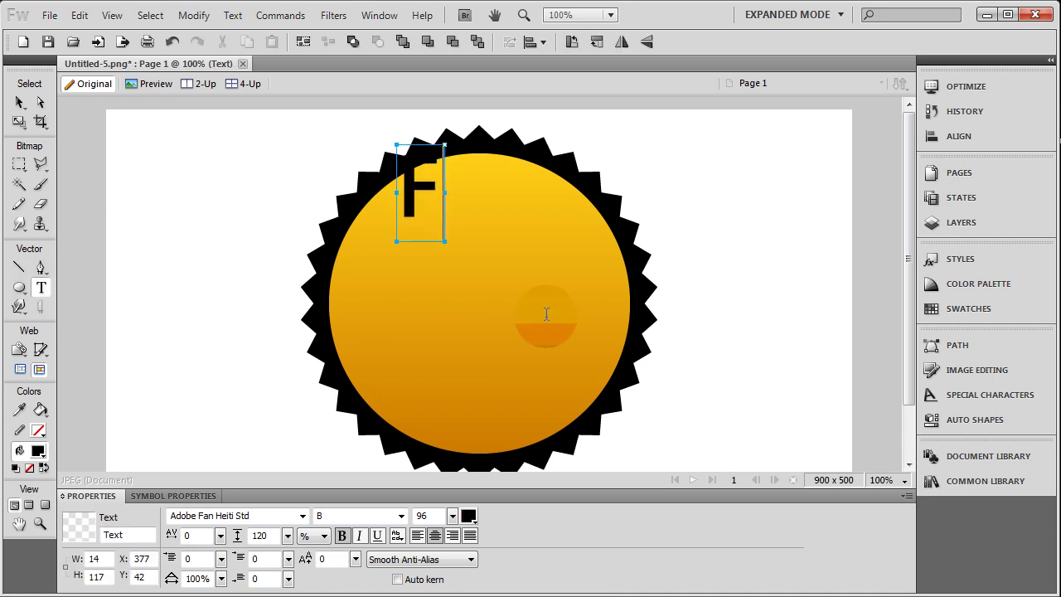
pyautogui.write('W')
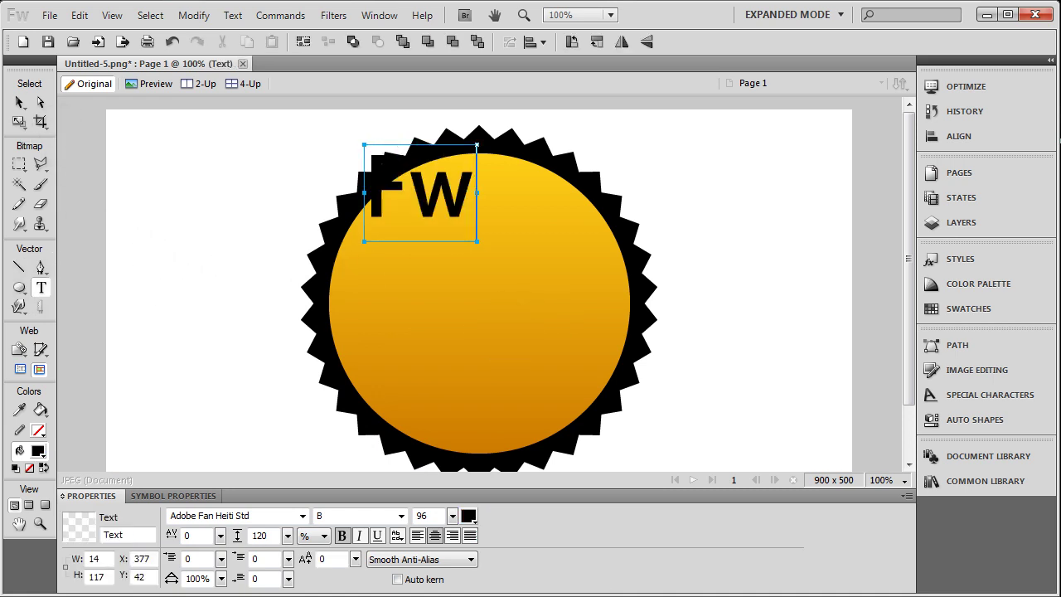
pyautogui.click(17, 106)
pyautogui.moveTo(378, 168); pyautogui.dragTo(470, 251)
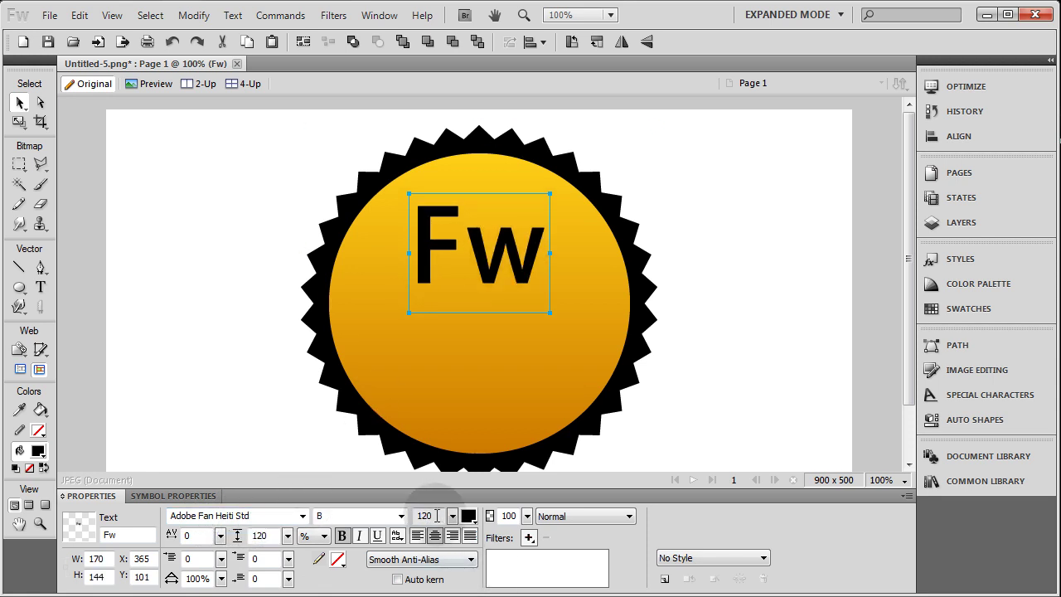
# Step: Set the "Fw" text's font size to 140 and recenter it in the upper part of the circle
pyautogui.click(435, 515)
pyautogui.moveTo(431, 516); pyautogui.dragTo(426, 515)
pyautogui.write('140')
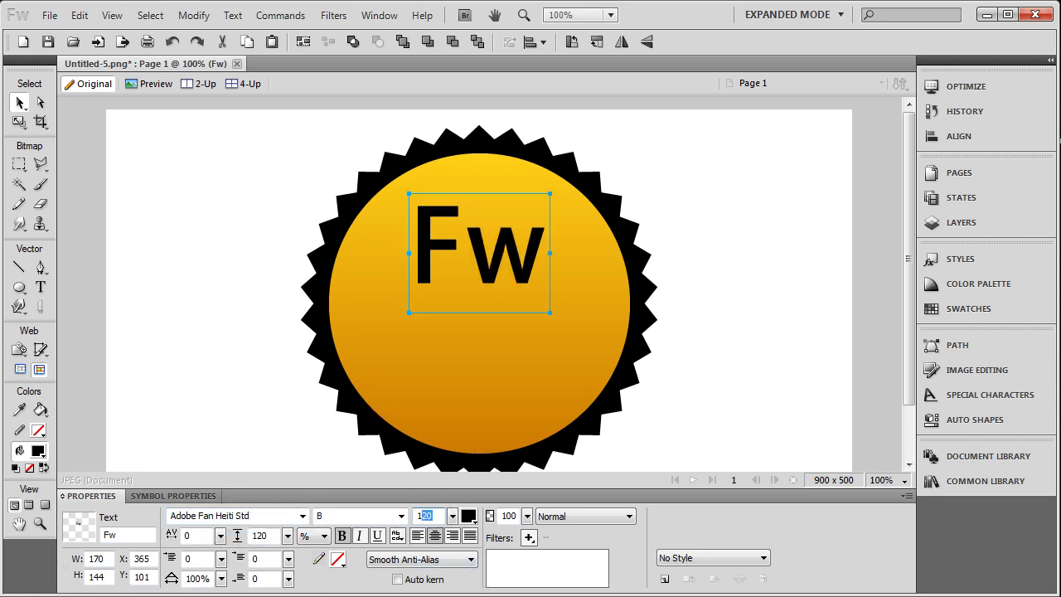
pyautogui.moveTo(486, 276)
pyautogui.mouseDown()
pyautogui.moveTo(492, 297)
pyautogui.moveTo(477, 294)
pyautogui.mouseUp()
pyautogui.hotkey('ctrl', 'd')
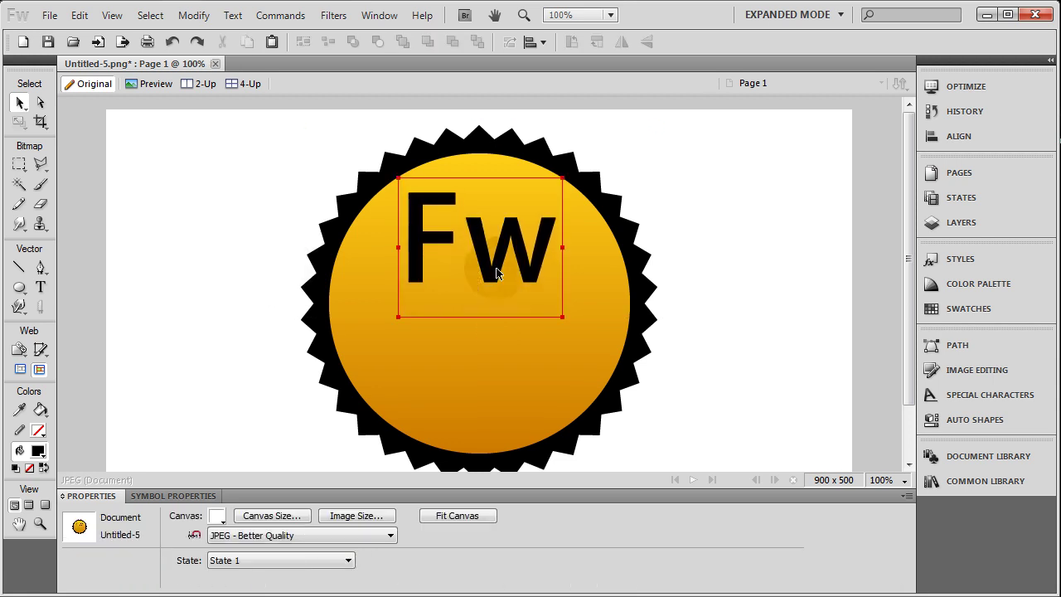
pyautogui.click(498, 274)
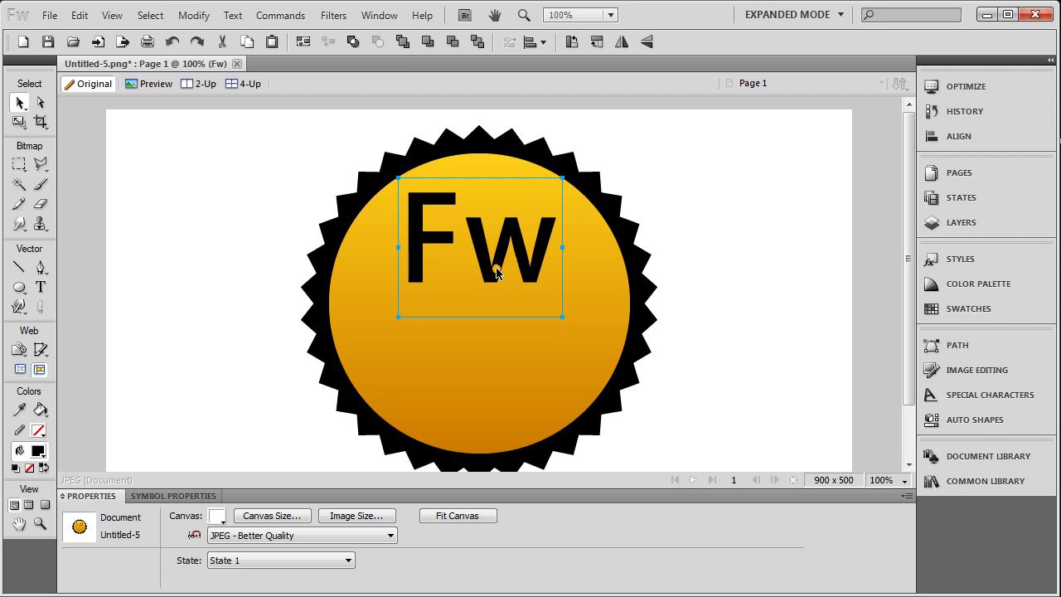
pyautogui.click(245, 196)
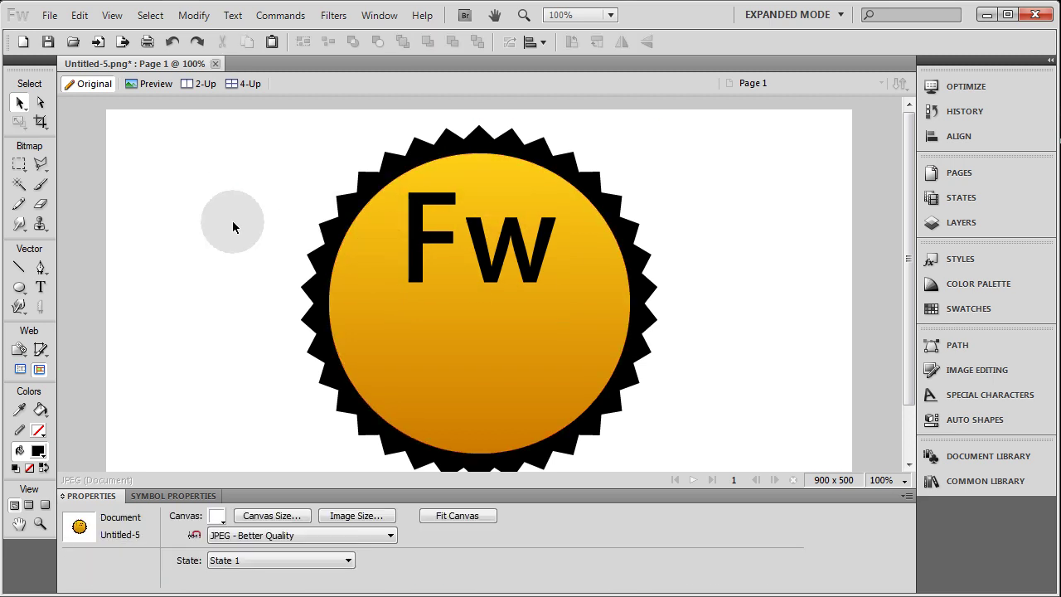
# Step: Draw a black ellipse about 309 × 248 pixels over the upper part of the orange circle
pyautogui.click(19, 286)
pyautogui.click(116, 254)
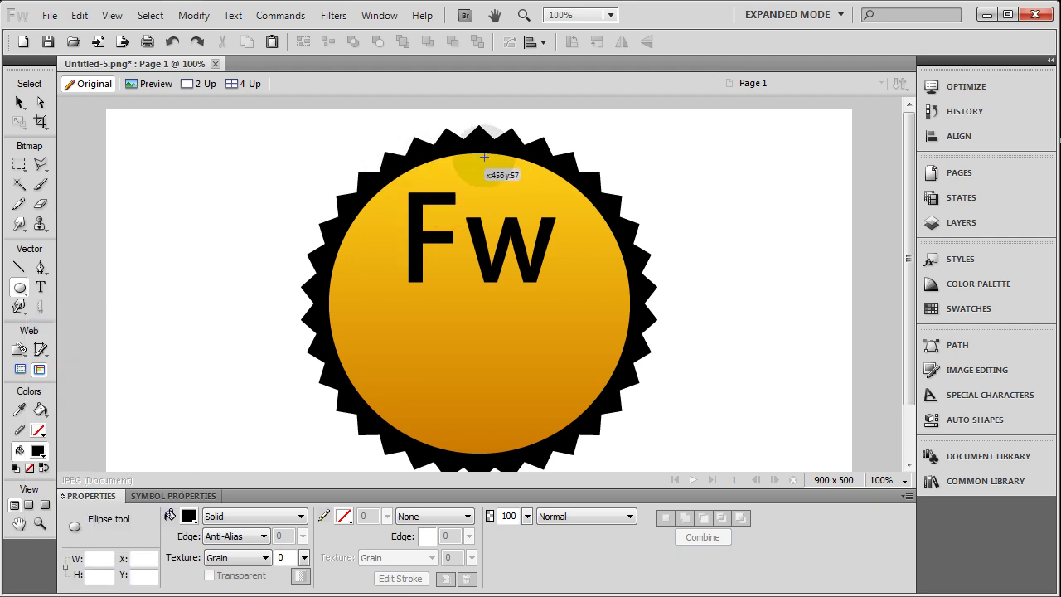
pyautogui.moveTo(352, 153); pyautogui.dragTo(609, 358)
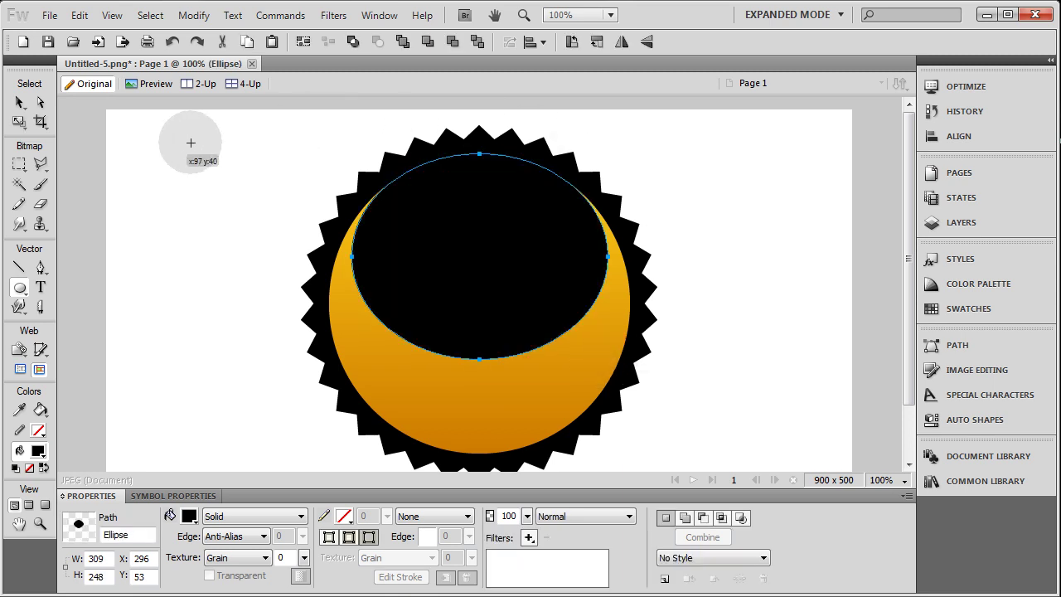
pyautogui.click(18, 104)
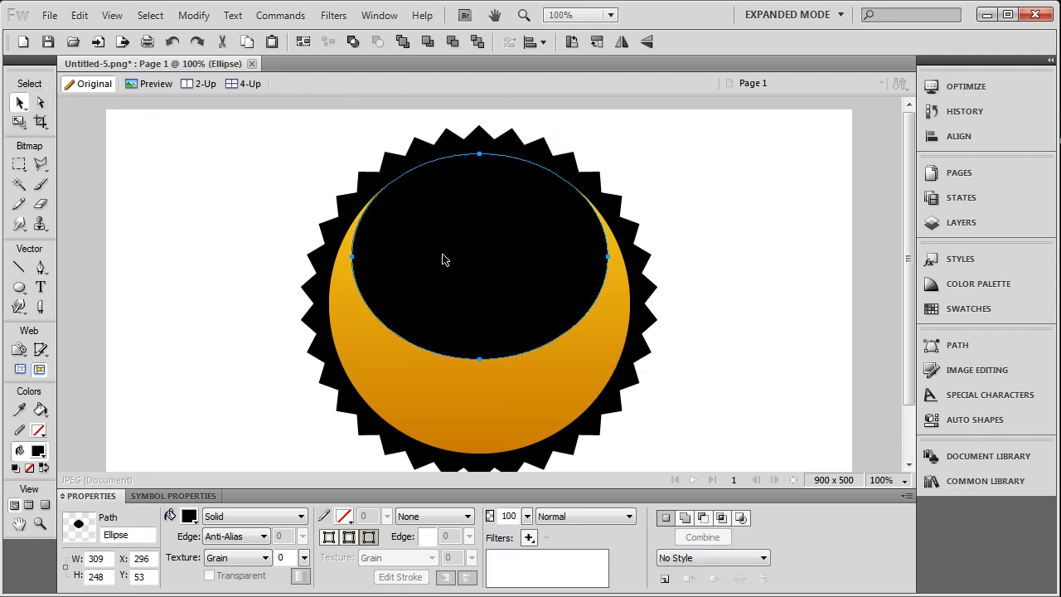
# Step: Fill the new ellipse with a linear gradient that is white at both ends
pyautogui.click(235, 517)
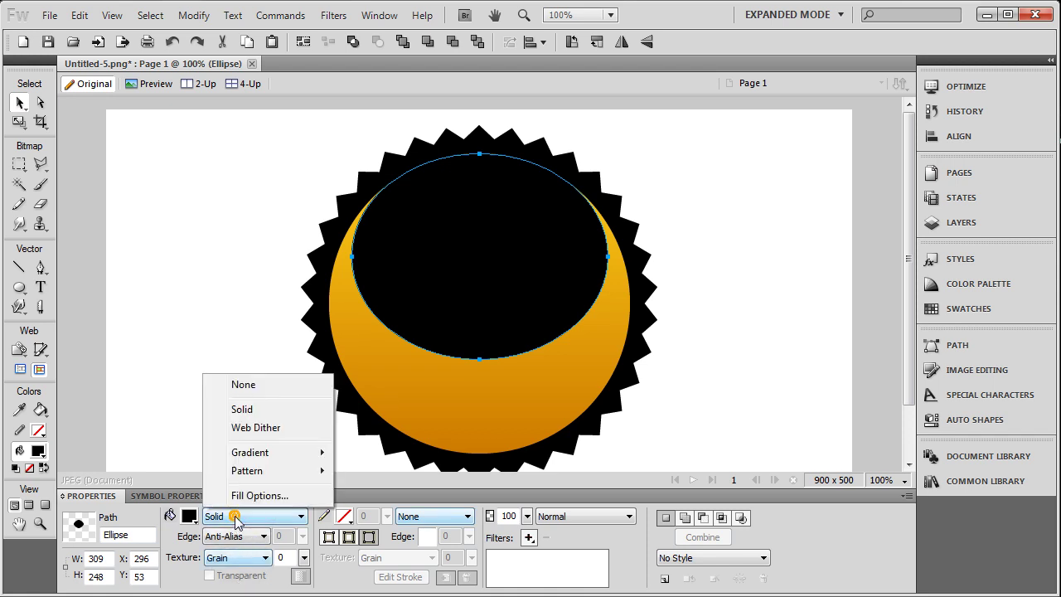
pyautogui.moveTo(288, 454)
pyautogui.click(352, 446)
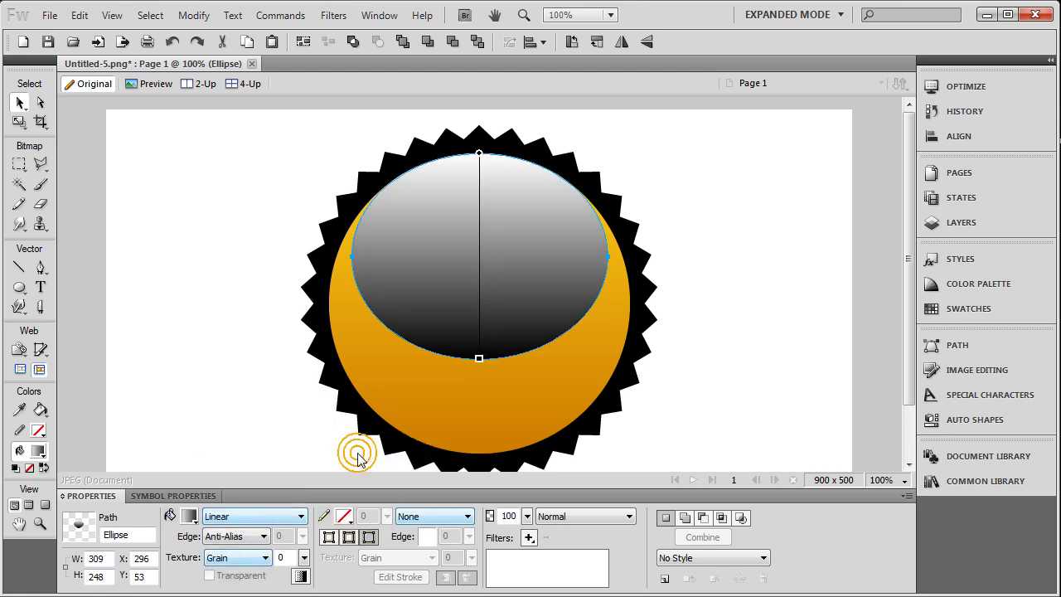
pyautogui.click(190, 517)
pyautogui.click(348, 416)
pyautogui.click(344, 416)
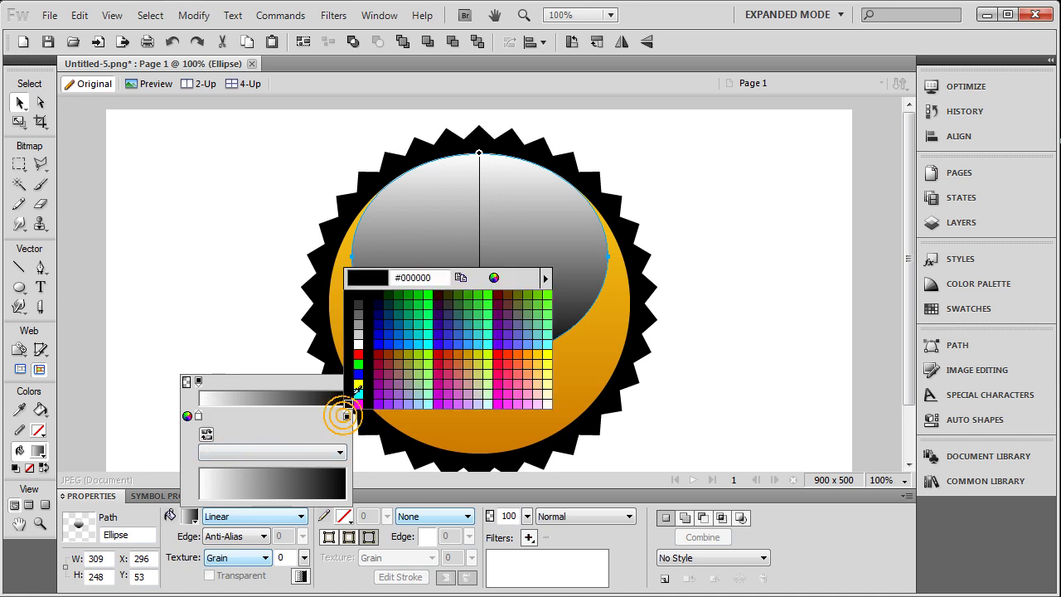
pyautogui.click(358, 345)
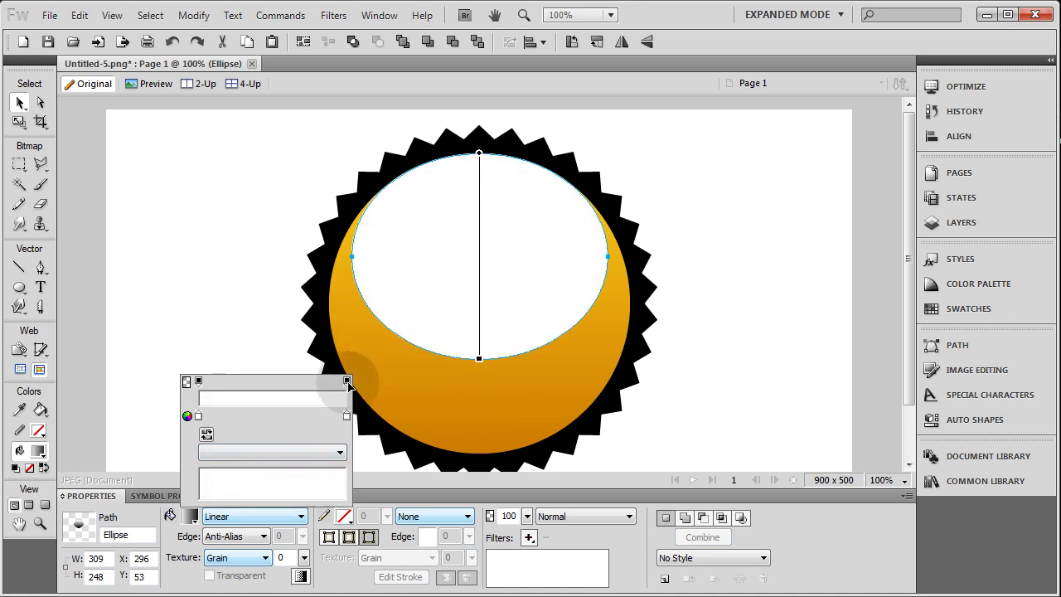
# Step: Reduce the opacity of the white gradient's end stop so the highlight fades to fully transparent
pyautogui.click(349, 385)
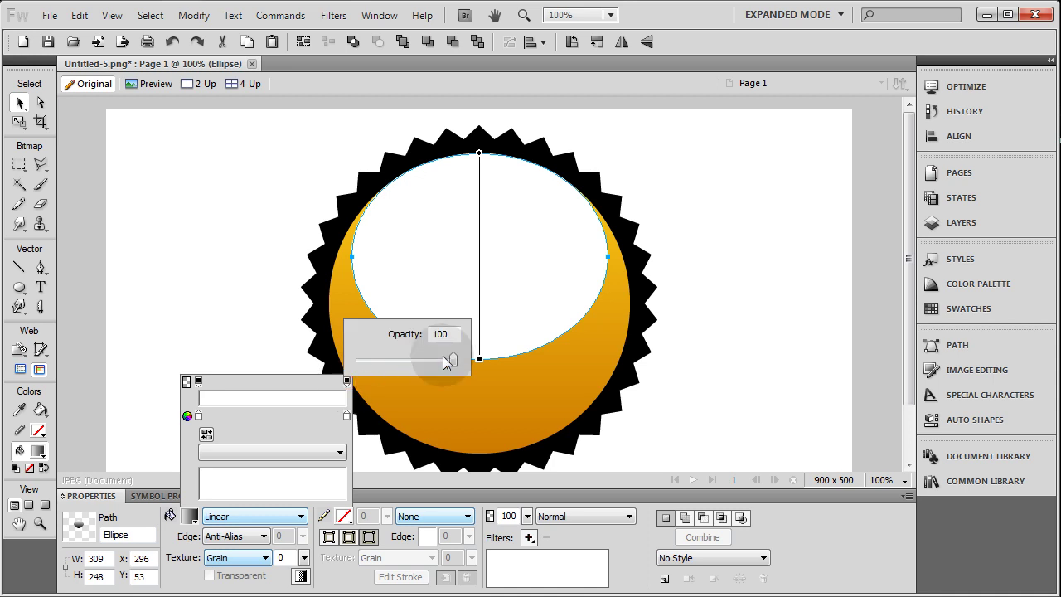
pyautogui.moveTo(448, 362); pyautogui.dragTo(325, 370)
pyautogui.click(195, 215)
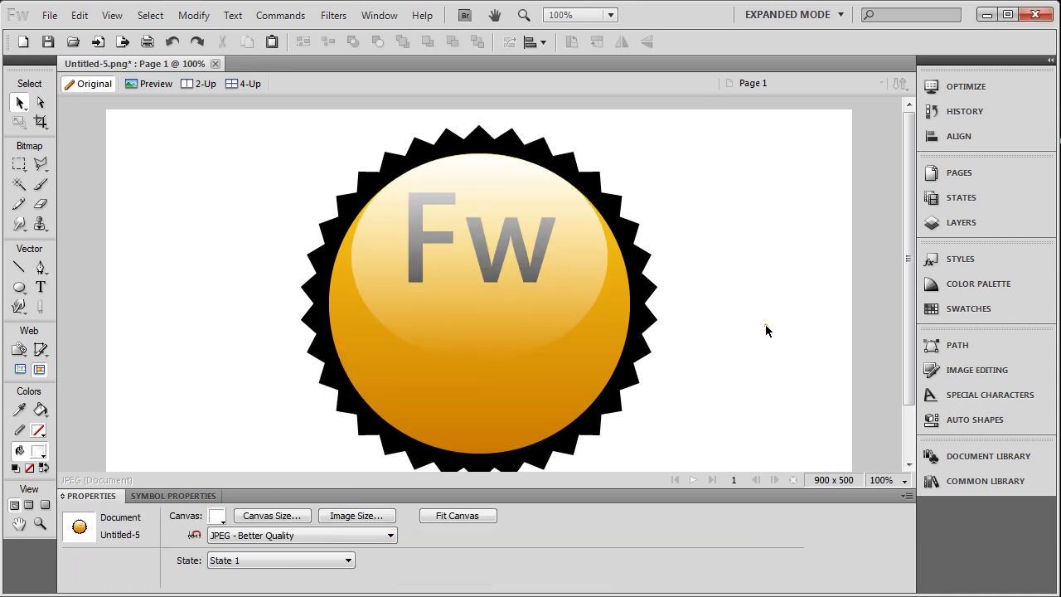
# Step: Apply an Inner Glow filter to the black serrated star shape
pyautogui.click(659, 290)
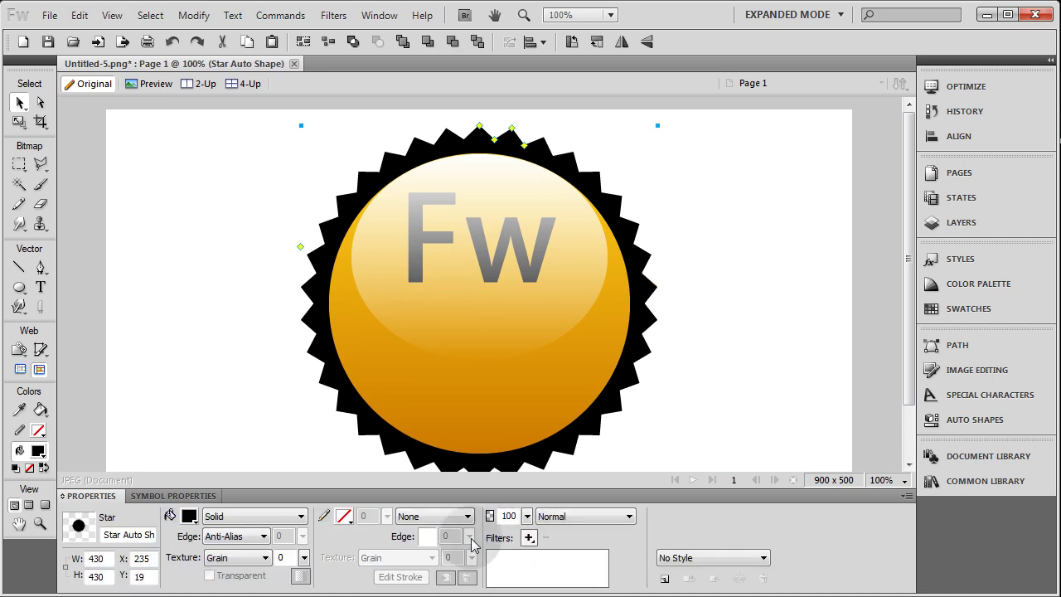
pyautogui.click(531, 538)
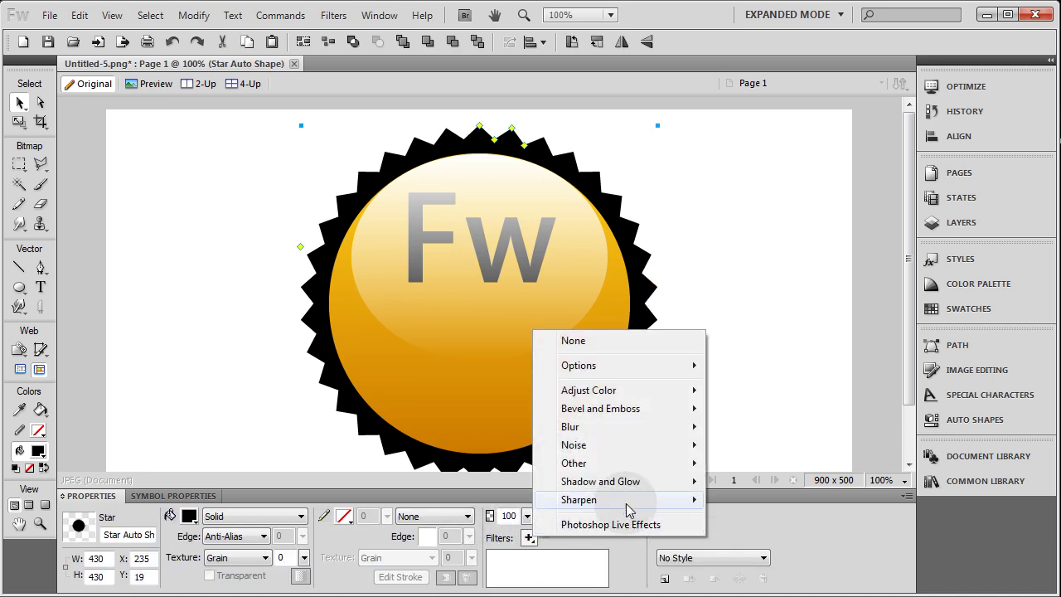
pyautogui.moveTo(644, 485)
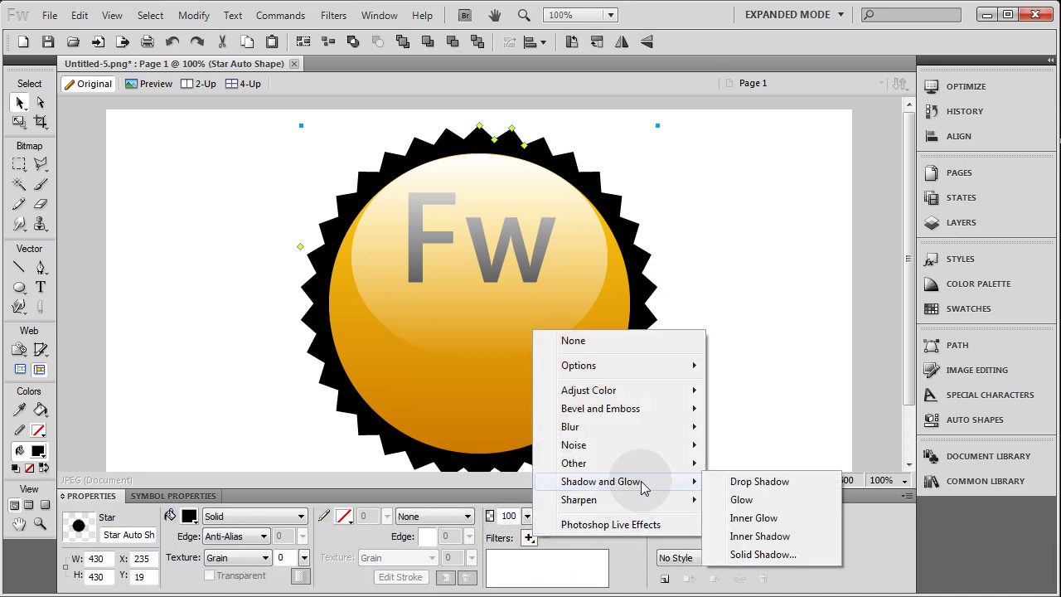
pyautogui.click(772, 519)
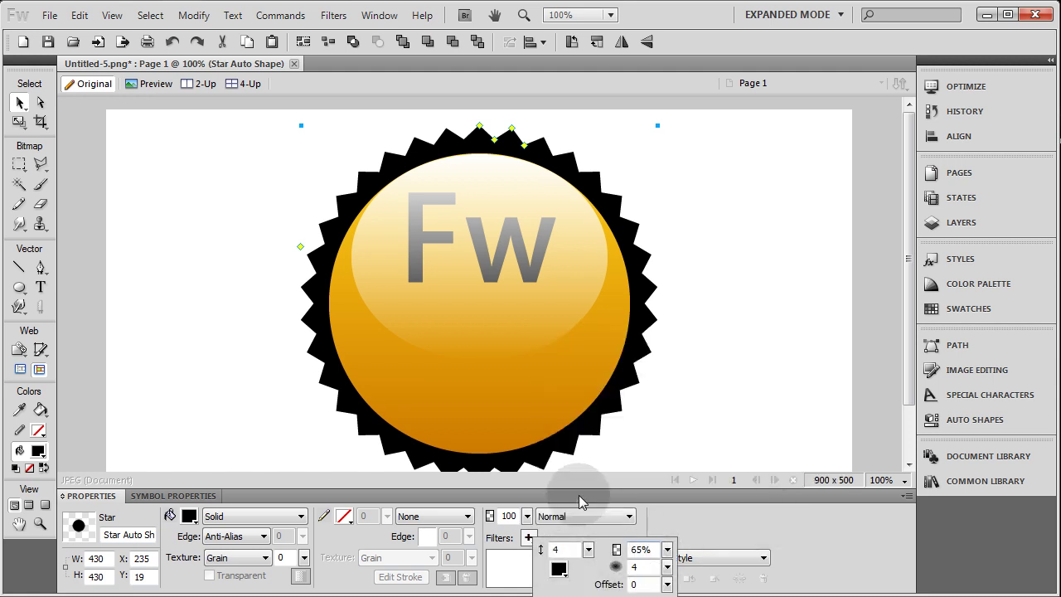
pyautogui.click(184, 517)
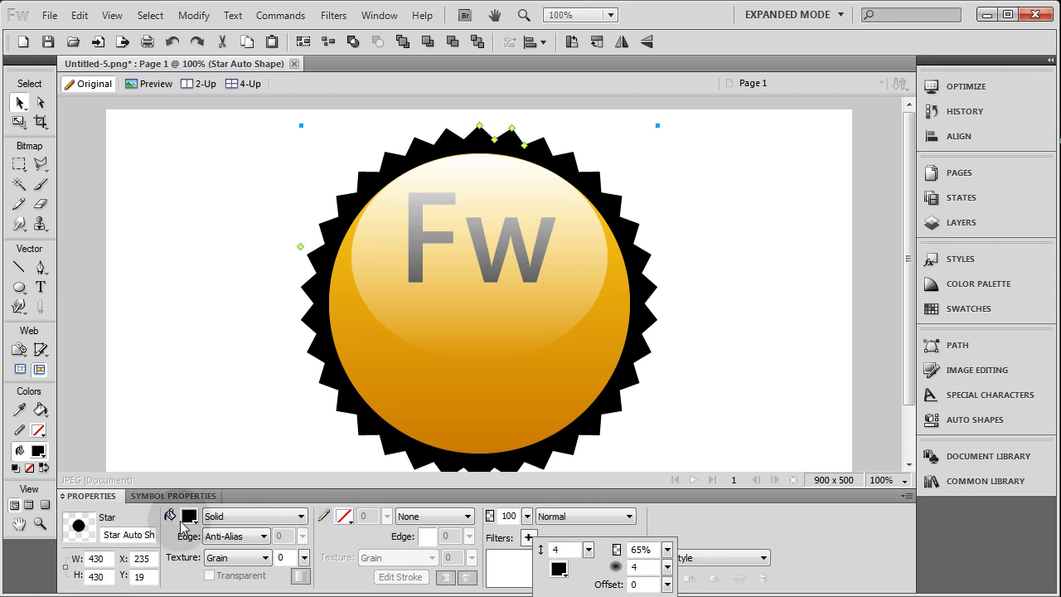
# Step: Recolor the serrated star light gray and change its fill to a Satin gradient
pyautogui.click(187, 516)
pyautogui.click(240, 519)
pyautogui.click(247, 521)
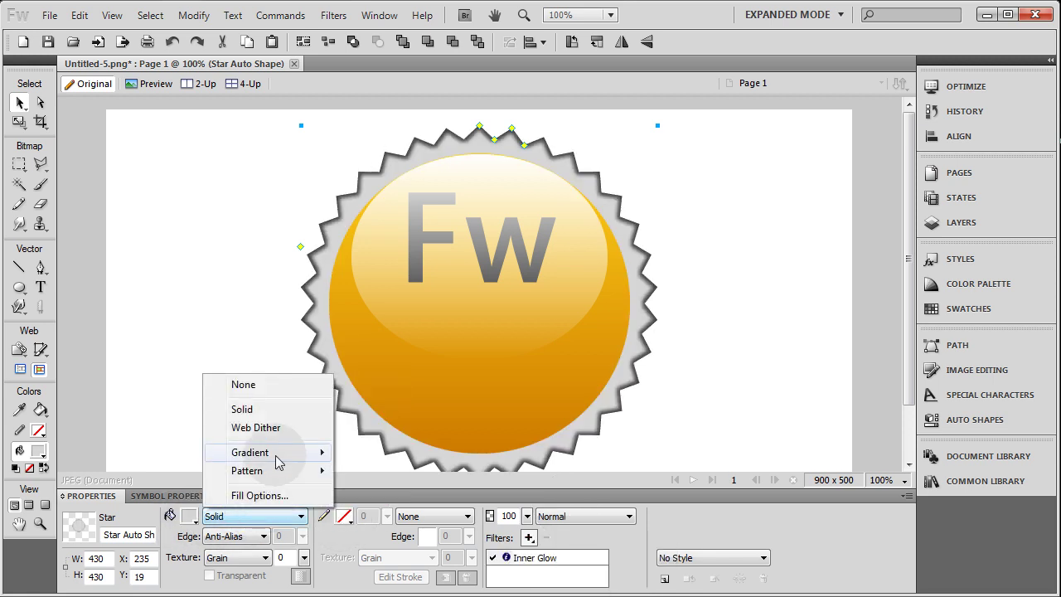
pyautogui.moveTo(274, 455)
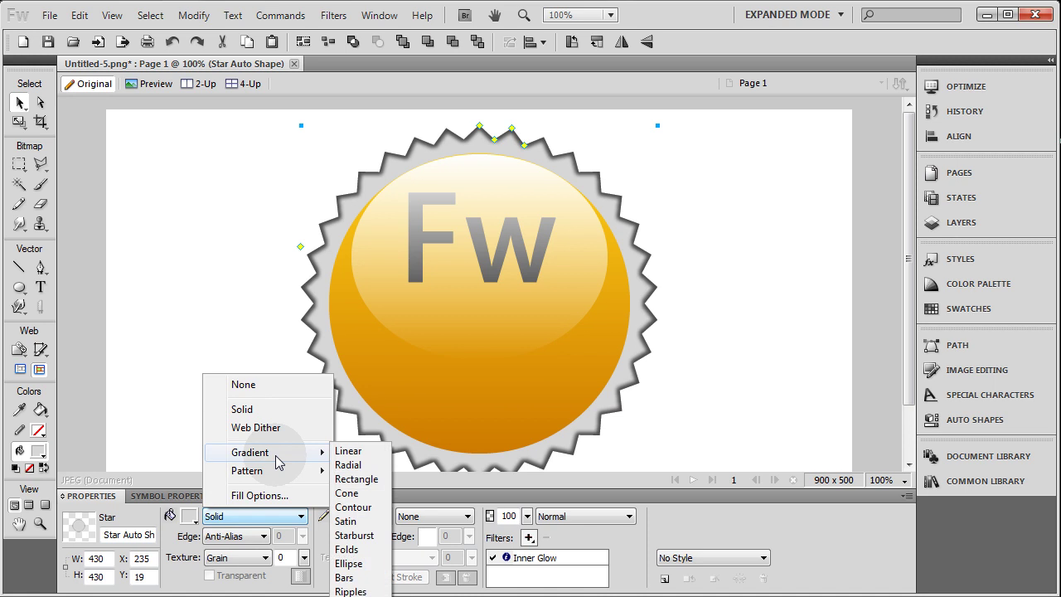
pyautogui.click(372, 522)
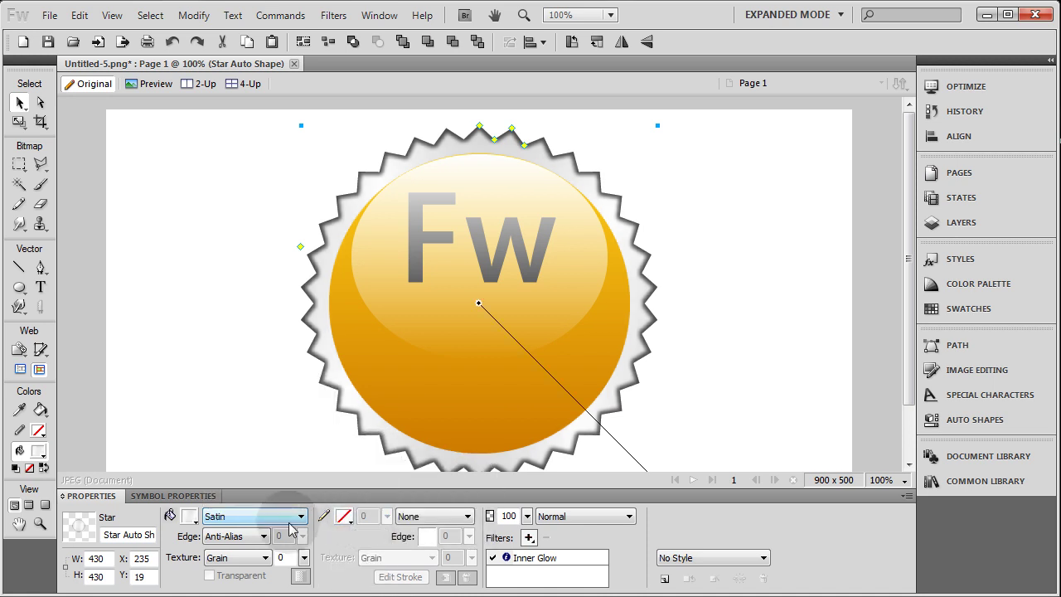
# Step: Change the star's Satin gradient to run from dark gray (#666666) to black (#000000)
pyautogui.click(190, 515)
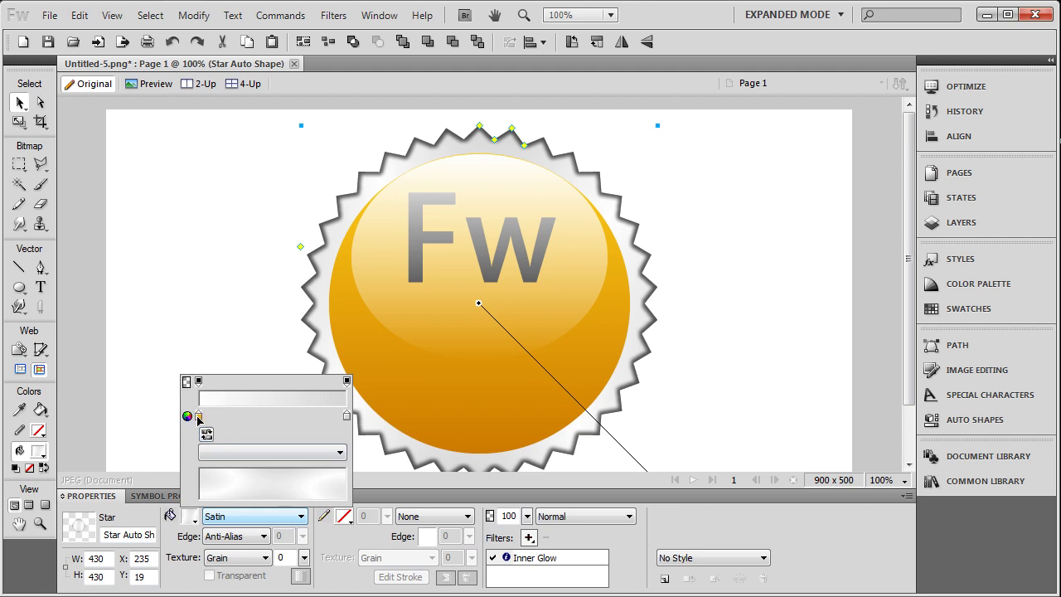
pyautogui.click(199, 415)
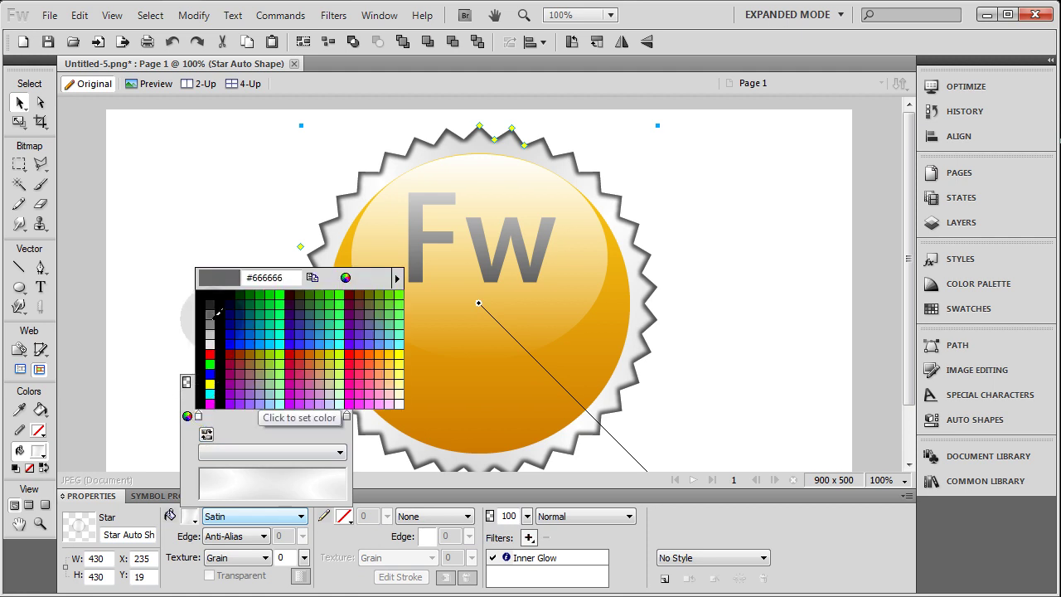
pyautogui.click(216, 314)
pyautogui.click(347, 414)
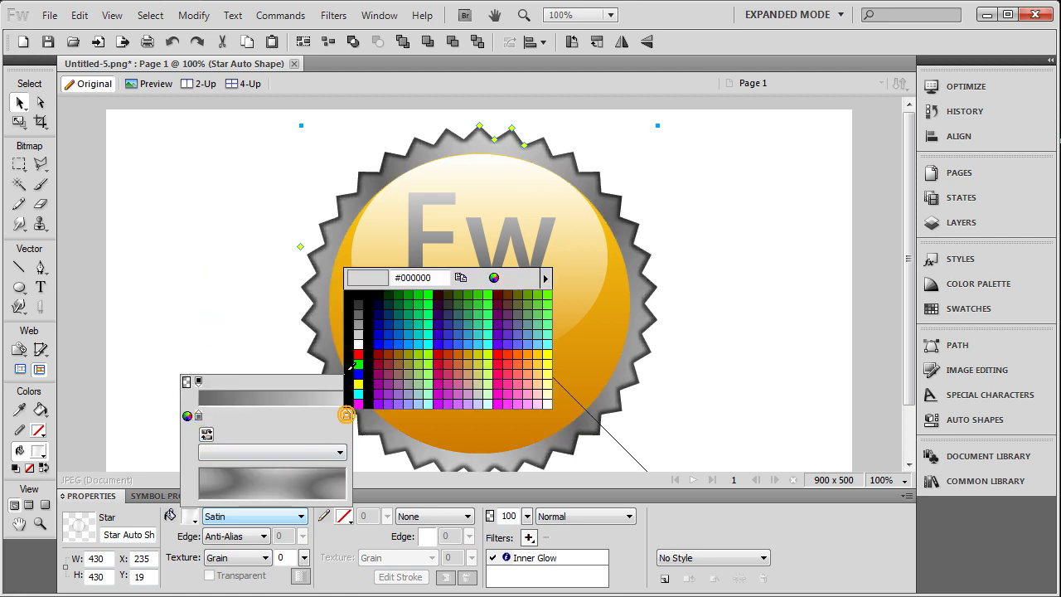
pyautogui.click(358, 320)
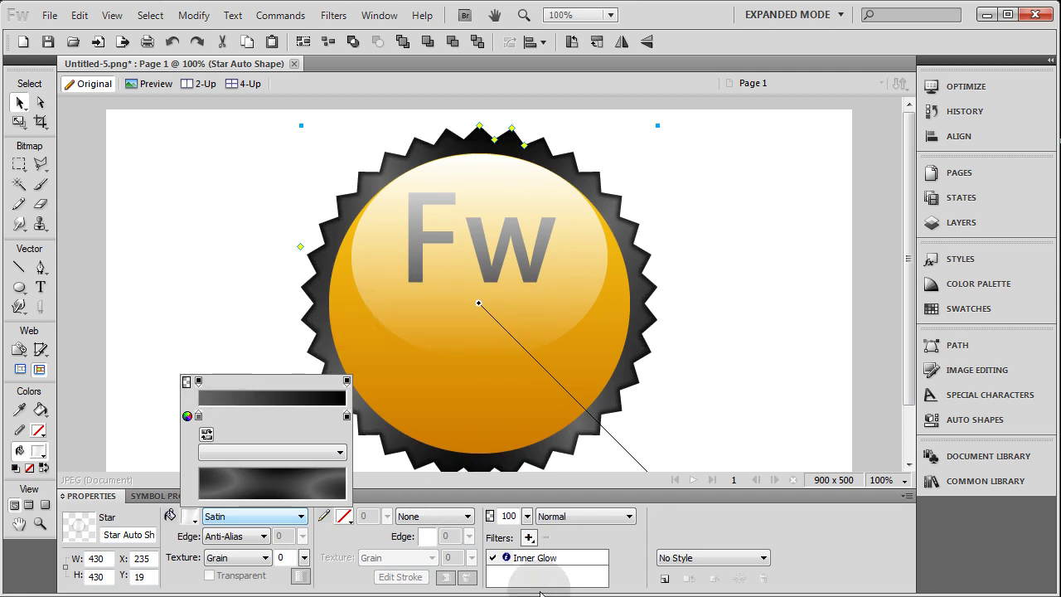
# Step: Adjust the star's Inner Glow to width 2, opacity 100% and softness 3
pyautogui.click(546, 558)
pyautogui.click(545, 558)
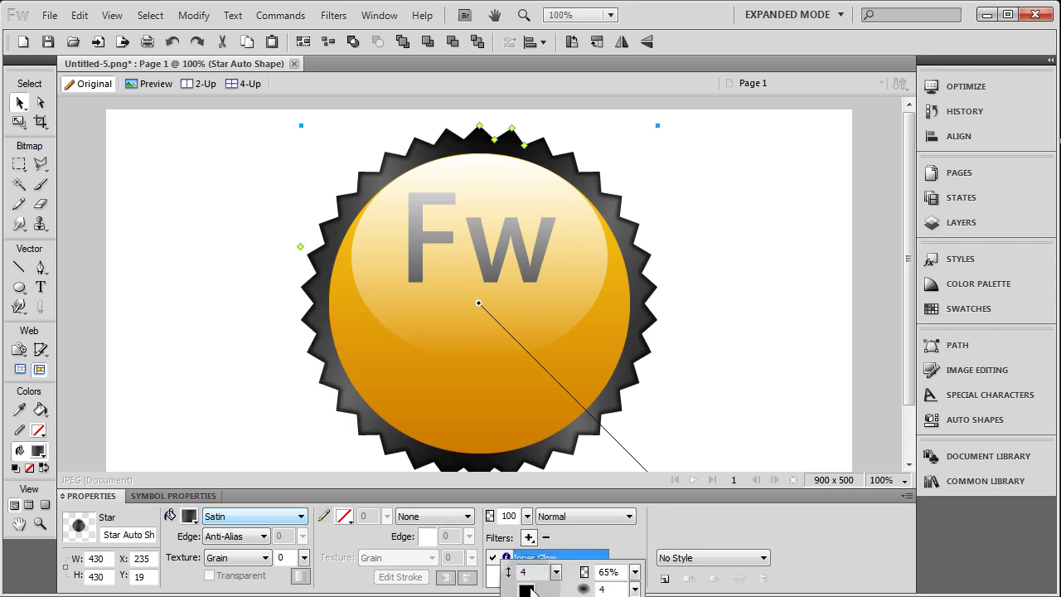
pyautogui.moveTo(557, 572); pyautogui.dragTo(557, 577)
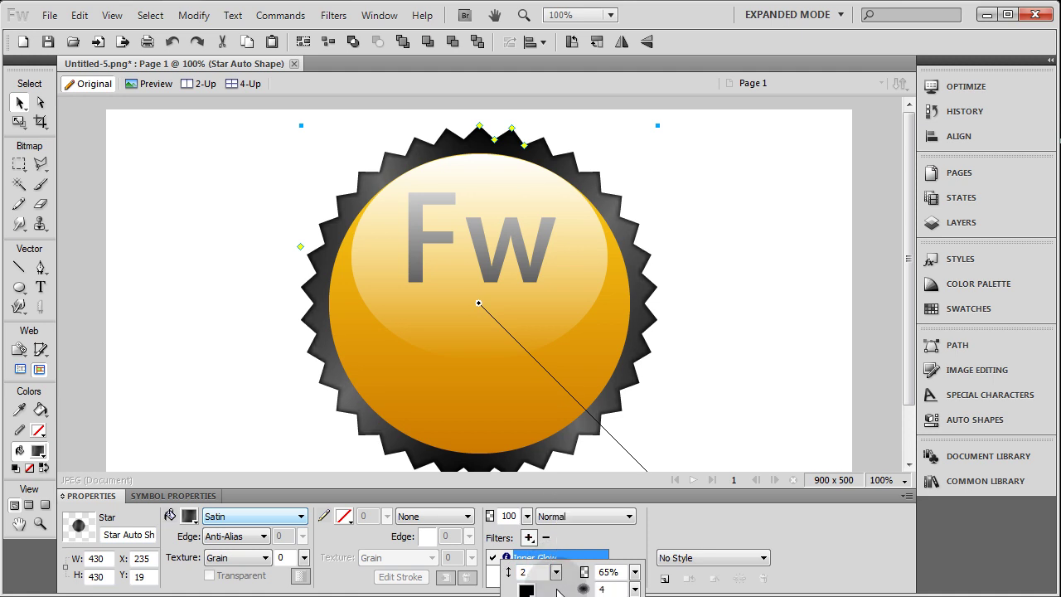
pyautogui.click(635, 572)
pyautogui.moveTo(635, 589); pyautogui.dragTo(647, 538)
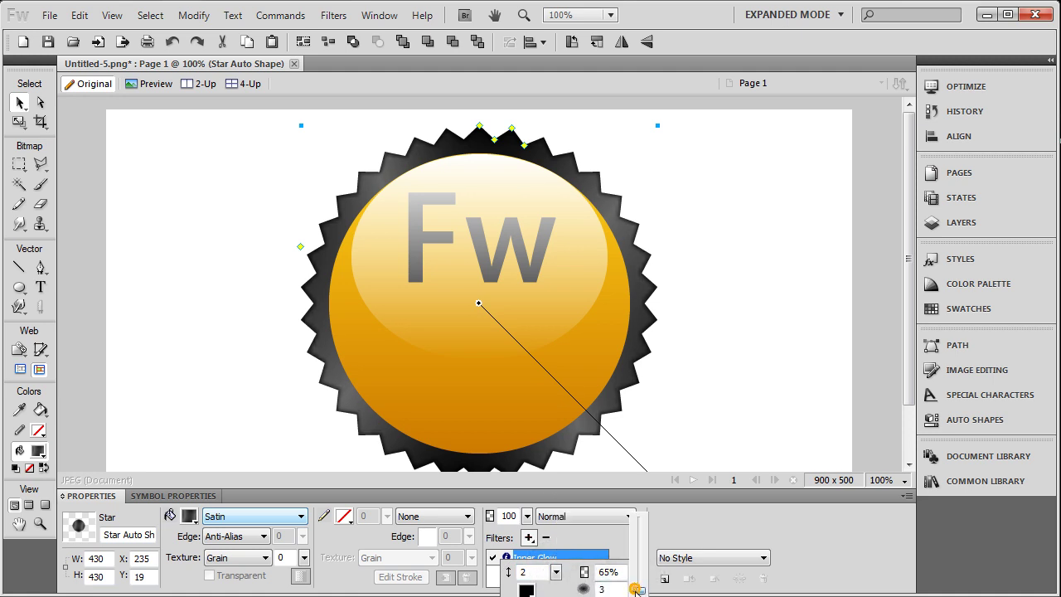
pyautogui.click(667, 526)
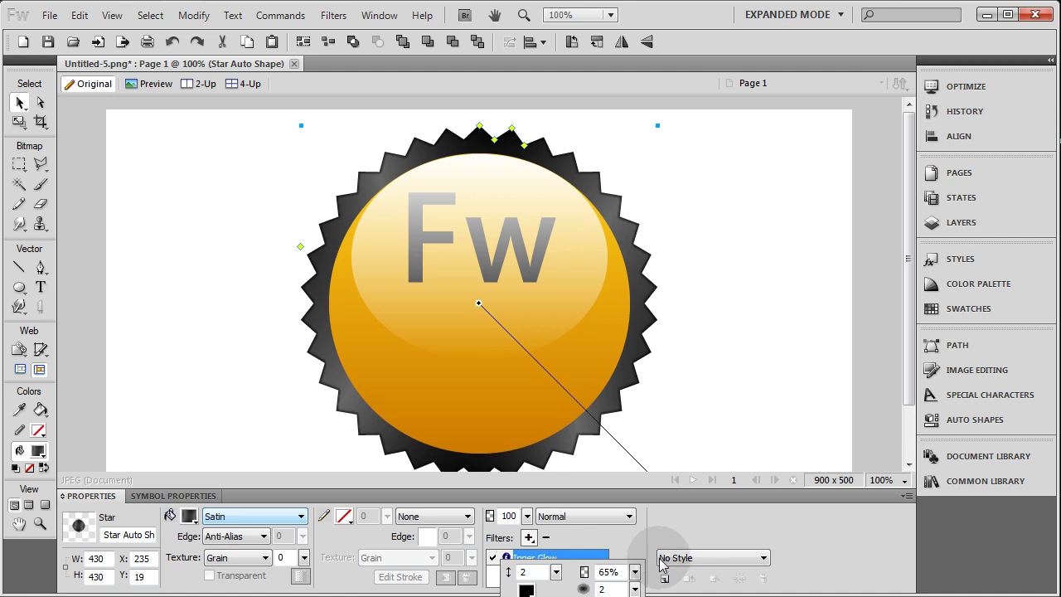
pyautogui.moveTo(635, 589); pyautogui.dragTo(630, 487)
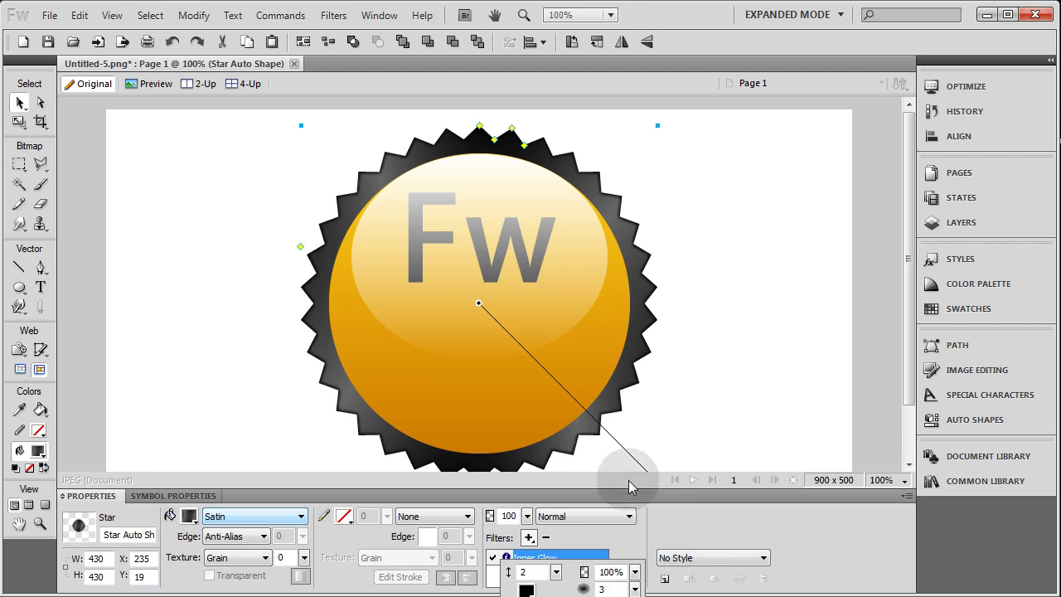
pyautogui.moveTo(635, 572); pyautogui.dragTo(635, 570)
pyautogui.press('Return')
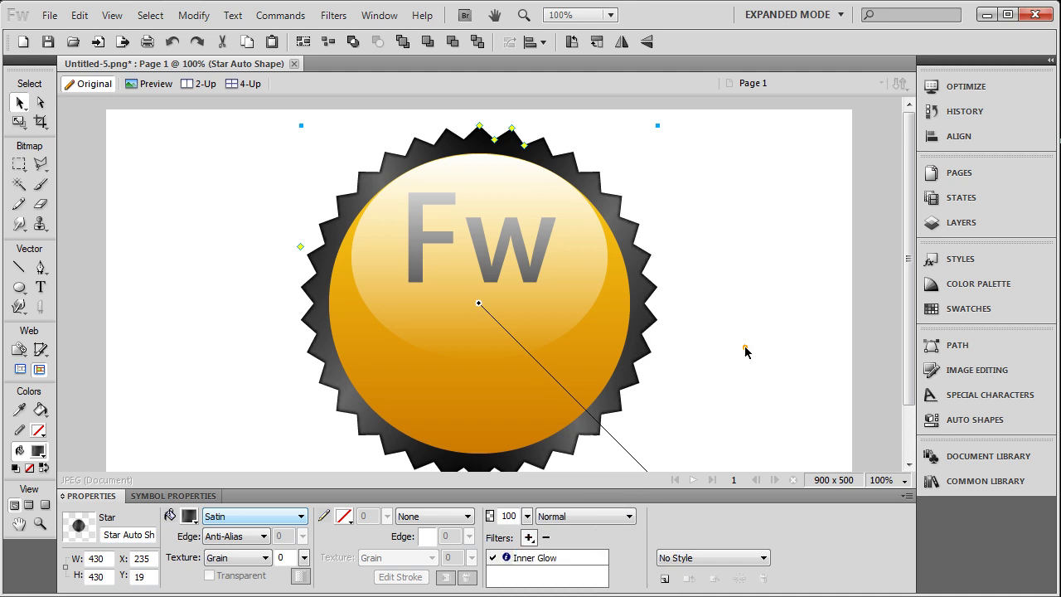
pyautogui.click(911, 241)
pyautogui.scroll(-1, 911, 242)
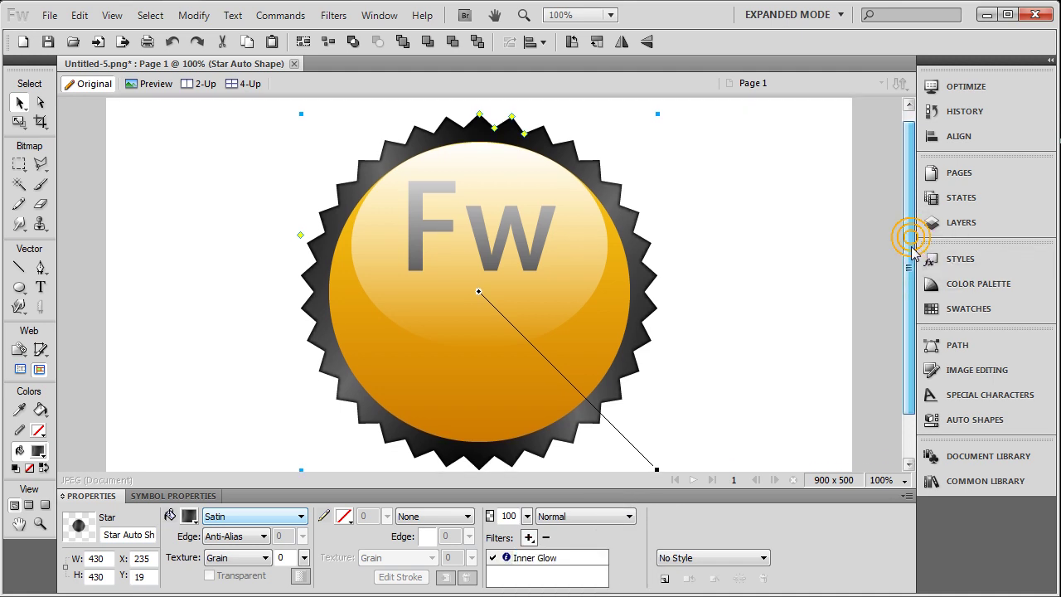
pyautogui.click(711, 266)
pyautogui.click(347, 383)
pyautogui.click(261, 332)
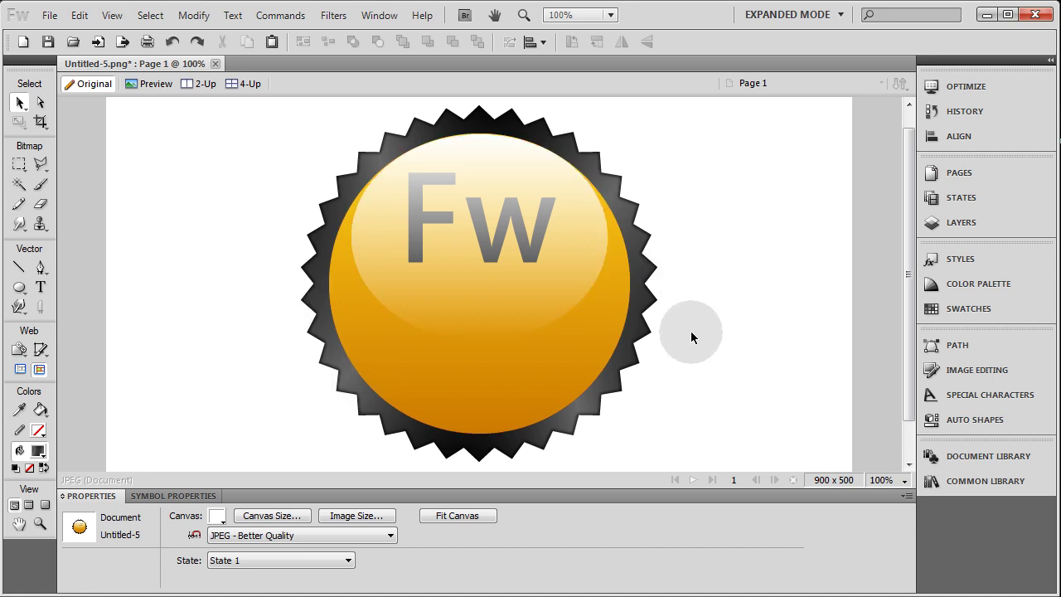
pyautogui.click(629, 310)
pyautogui.click(383, 304)
pyautogui.click(276, 328)
pyautogui.click(470, 305)
pyautogui.click(720, 361)
# Step: Start a curved ribbon path with the Pen tool just outside the badge's lower right edge
pyautogui.click(43, 269)
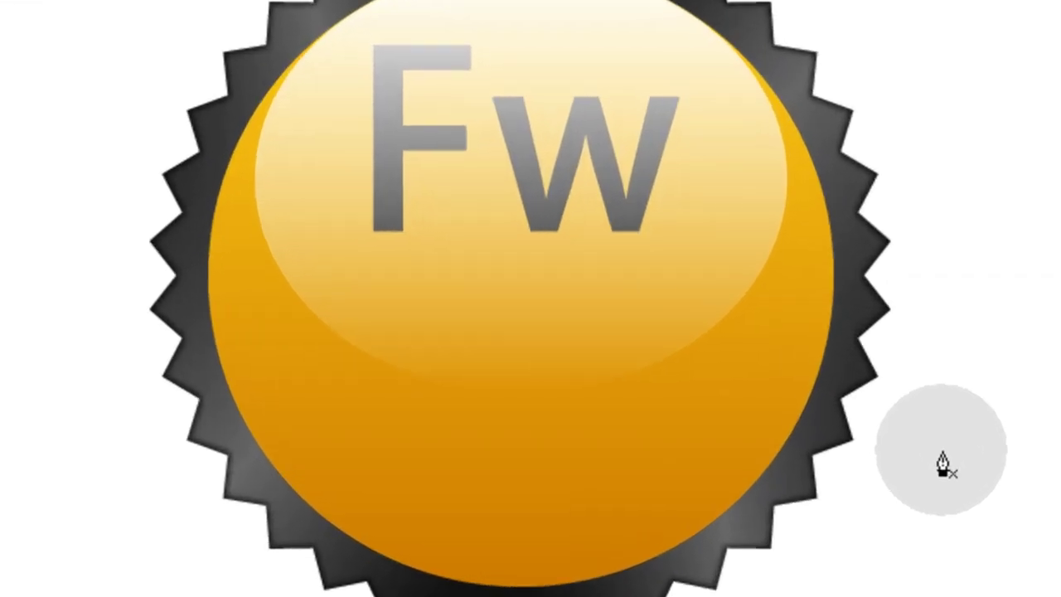
pyautogui.moveTo(943, 454); pyautogui.dragTo(947, 436)
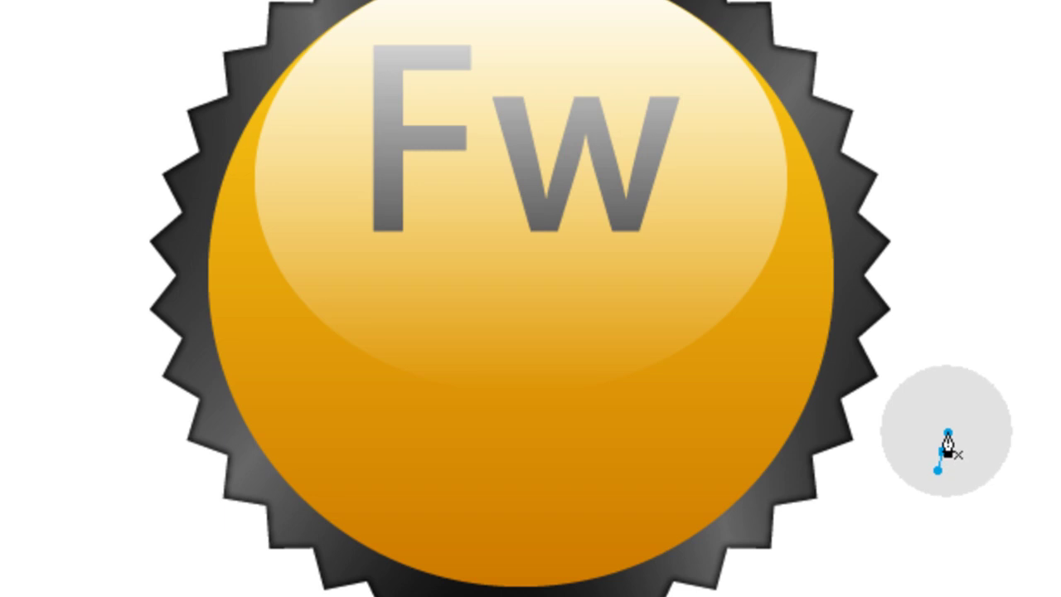
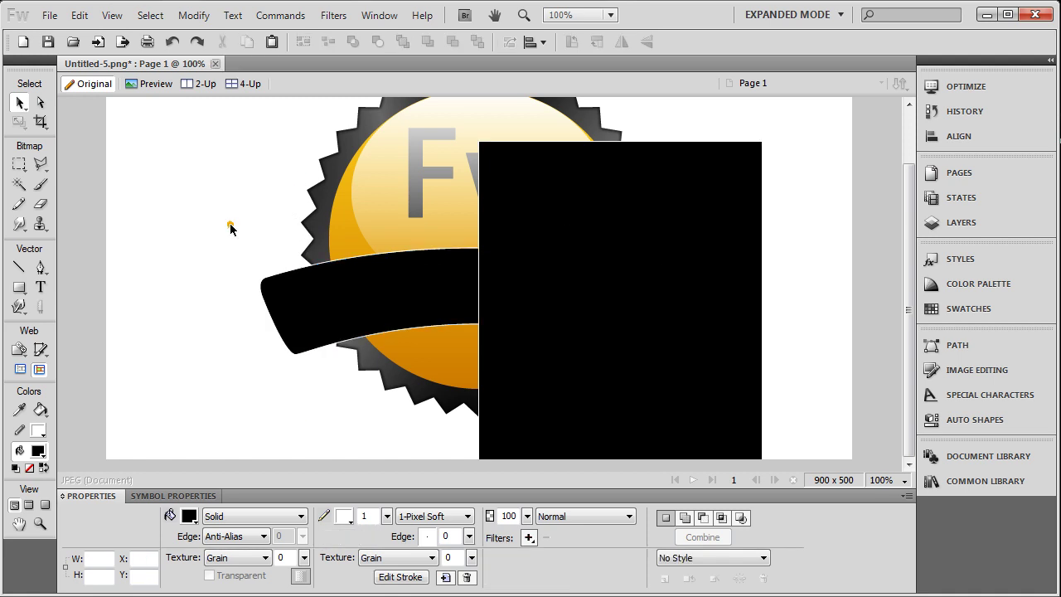
# Step: Punch the black rectangle out of the curved ribbon so only its left half remains
pyautogui.click(588, 220)
pyautogui.click(390, 286)
pyautogui.click(229, 229)
pyautogui.click(505, 207)
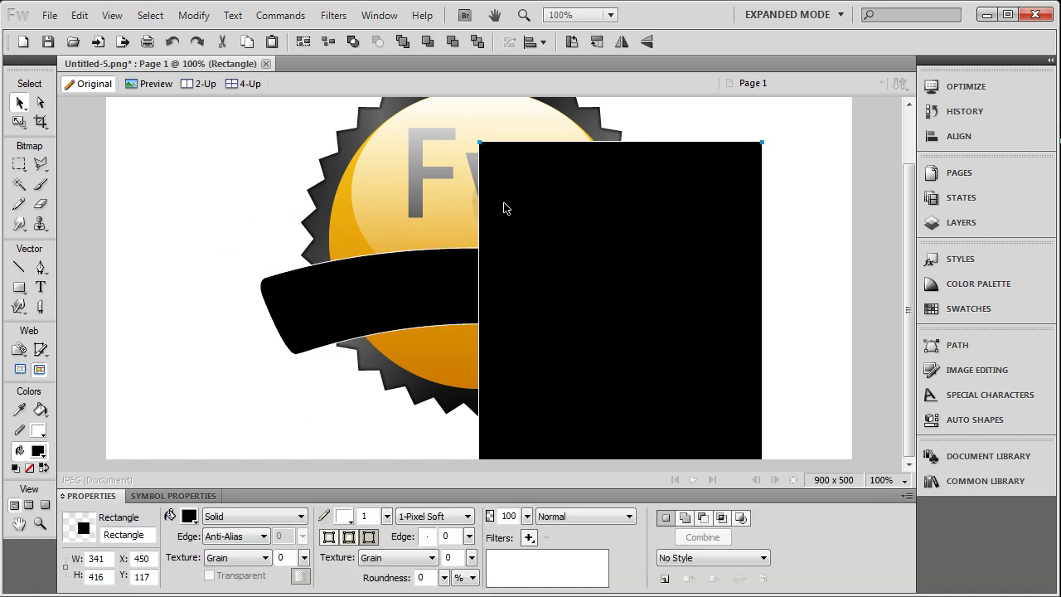
pyautogui.keyDown('shift'); pyautogui.click(365, 282); pyautogui.keyUp('shift')
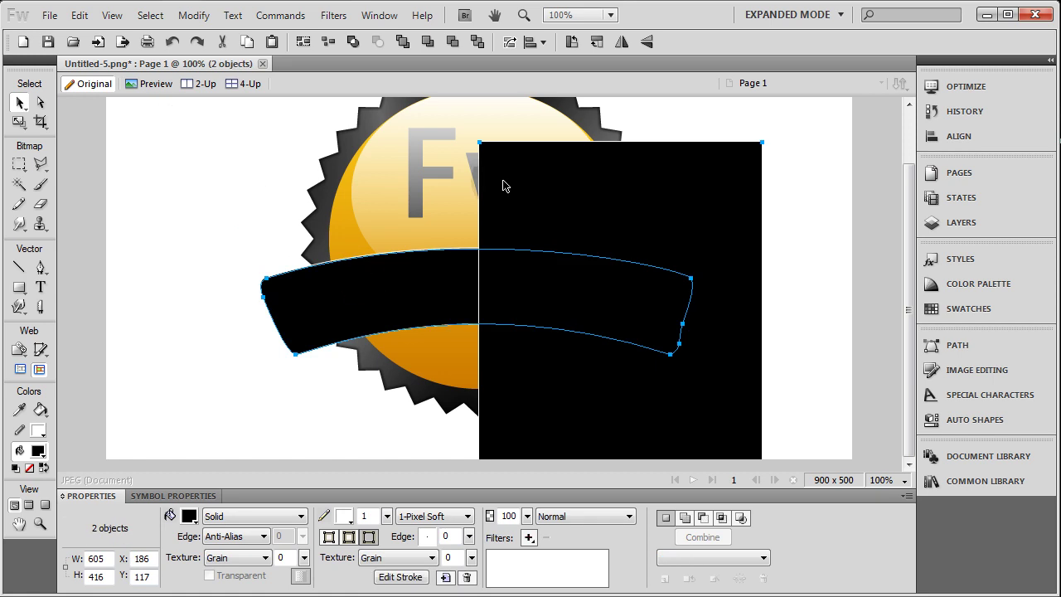
pyautogui.click(193, 15)
pyautogui.moveTo(291, 324)
pyautogui.click(490, 410)
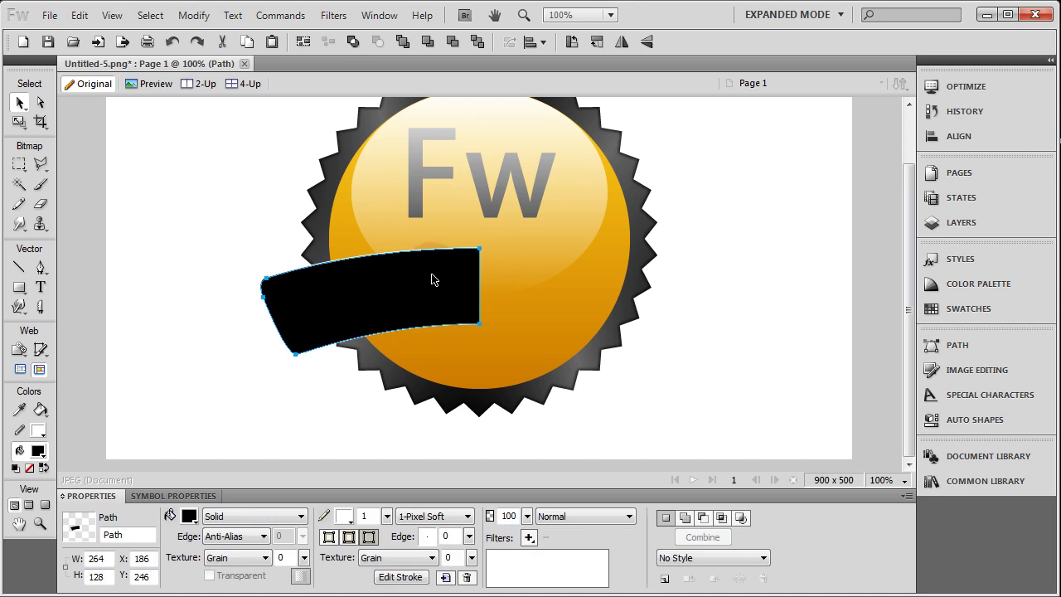
# Step: Flip a duplicate of the half ribbon horizontally and place it against the original's cut edge to form the full ribbon
pyautogui.click(622, 44)
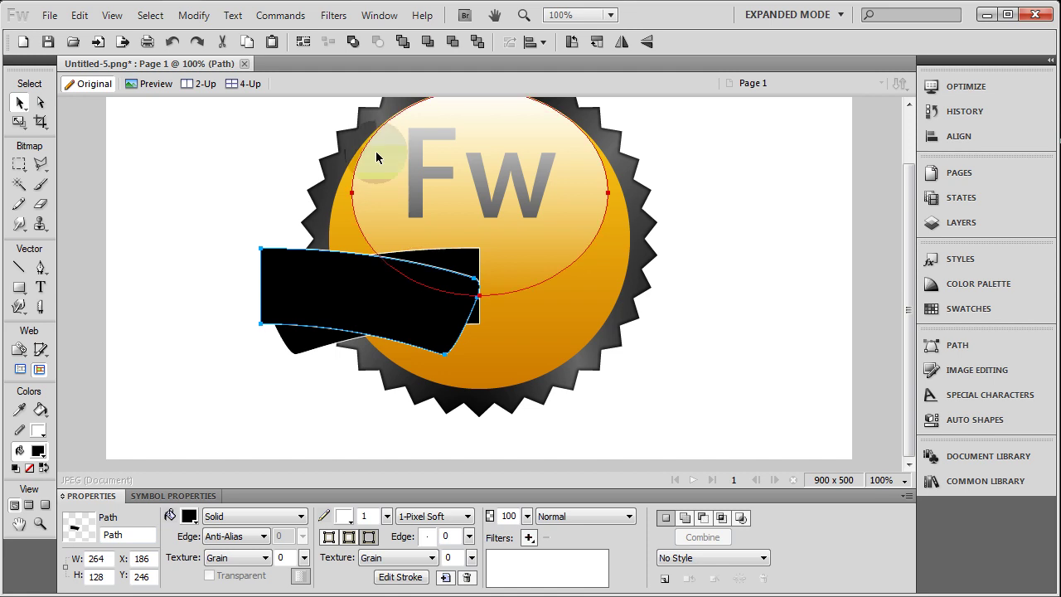
pyautogui.click(204, 17)
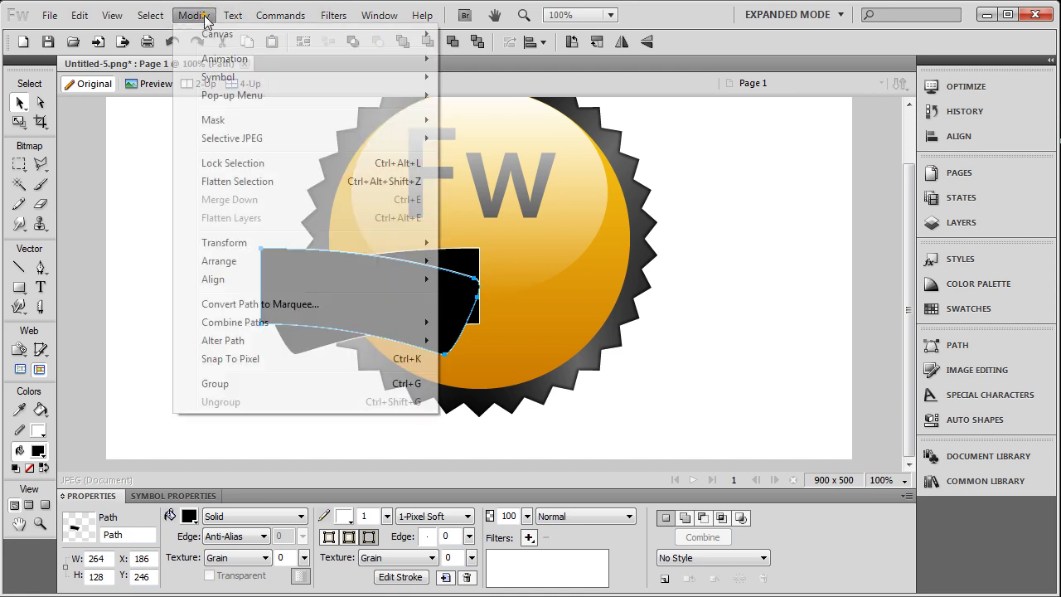
pyautogui.press('Escape')
pyautogui.click(764, 264)
pyautogui.moveTo(391, 301); pyautogui.dragTo(605, 299)
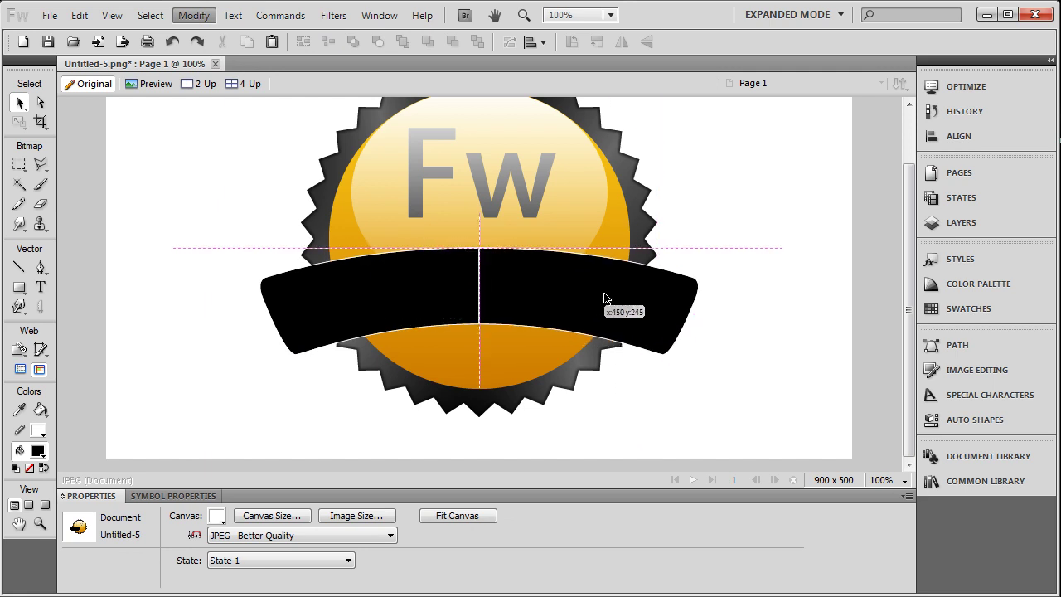
pyautogui.click(765, 267)
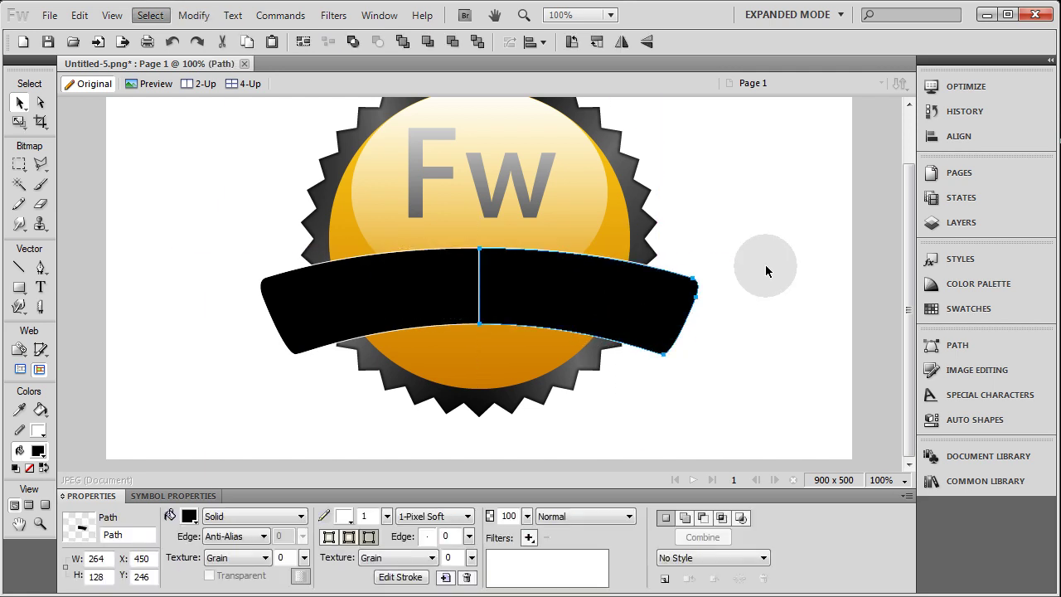
# Step: Remove the white stroke from both ribbon halves
pyautogui.keyDown('shift'); pyautogui.click(469, 292); pyautogui.keyUp('shift')
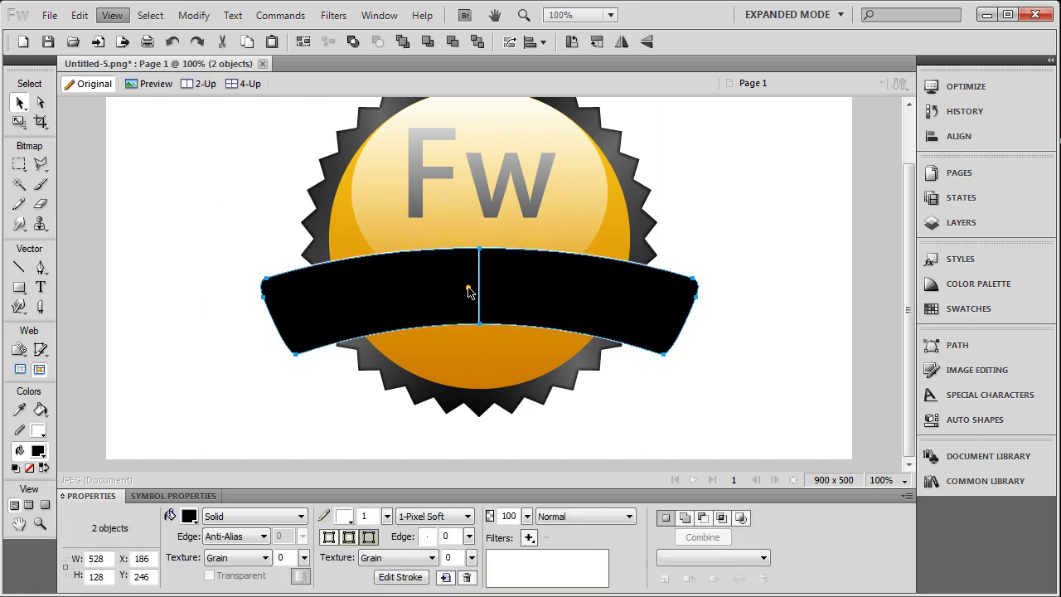
pyautogui.click(343, 516)
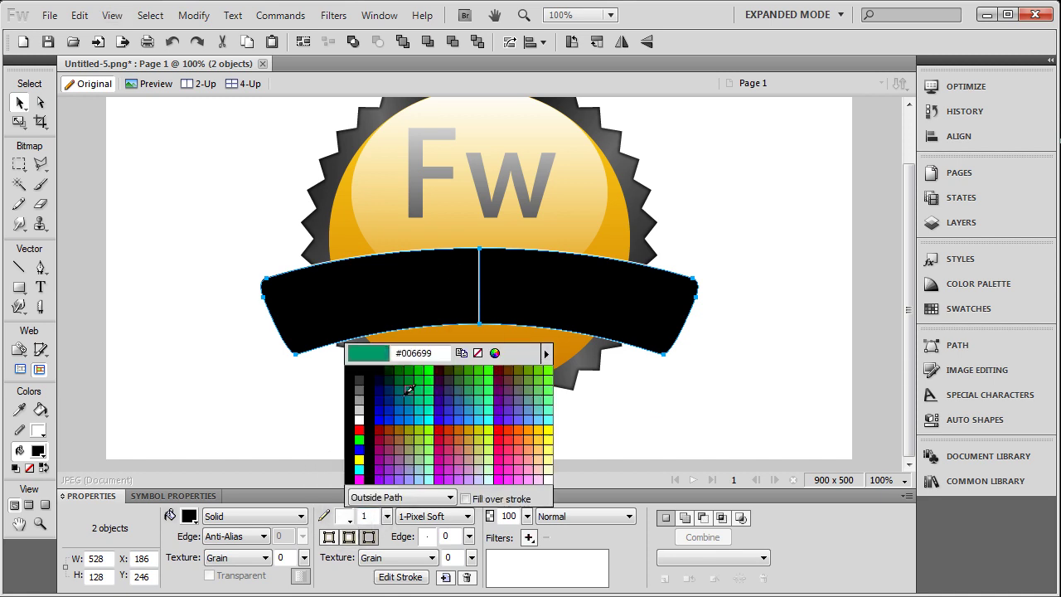
pyautogui.click(477, 353)
pyautogui.click(765, 334)
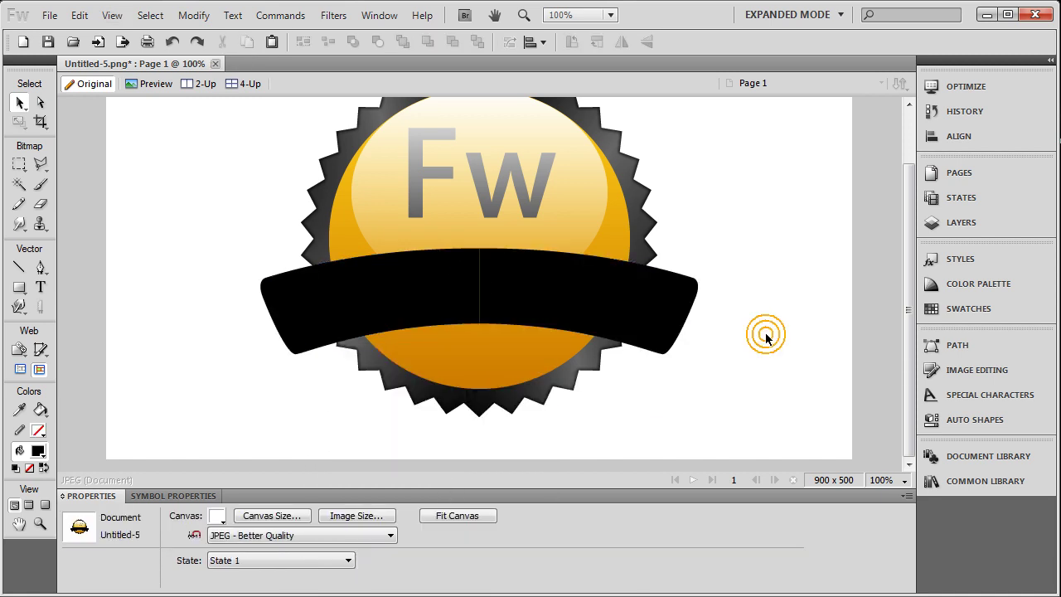
# Step: Shift the right ribbon half 1 px toward the left half and combine both halves into one path with Union
pyautogui.click(660, 327)
pyautogui.click(781, 353)
pyautogui.click(600, 315)
pyautogui.keyDown('shift'); pyautogui.click(407, 299); pyautogui.keyUp('shift')
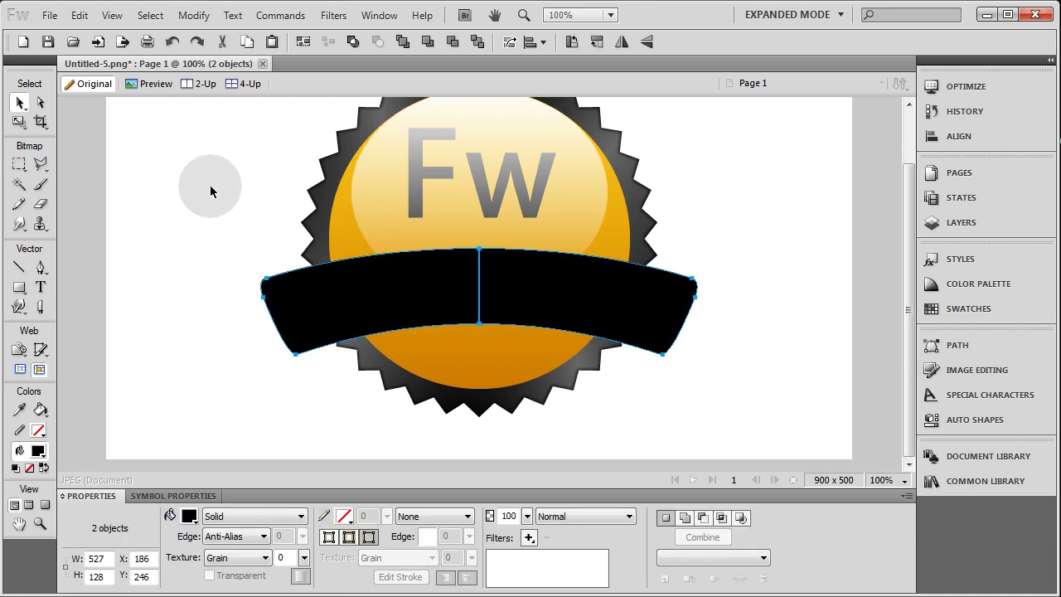
pyautogui.click(193, 15)
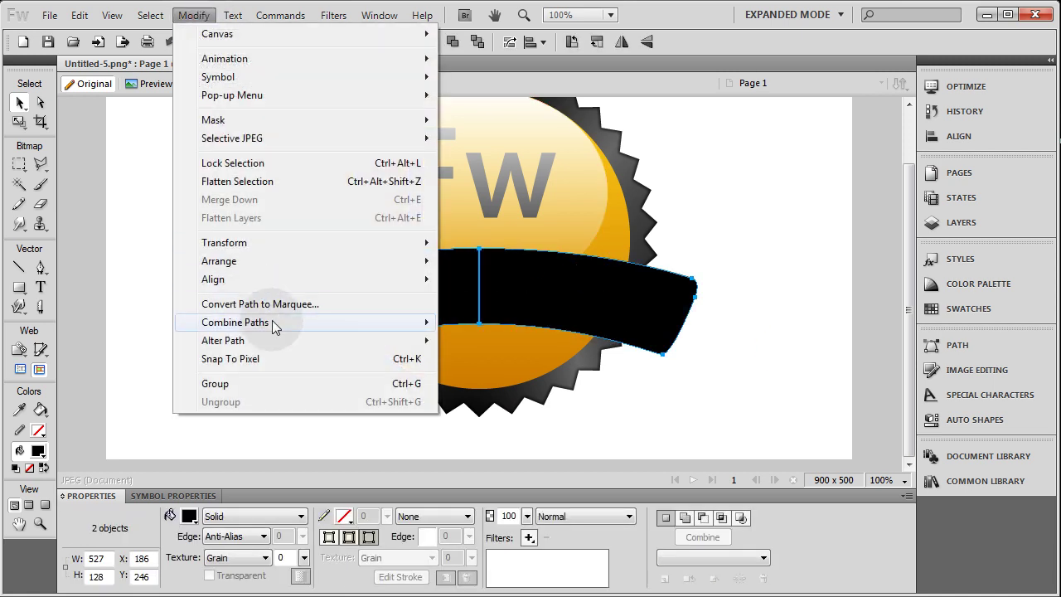
pyautogui.moveTo(277, 324)
pyautogui.click(472, 364)
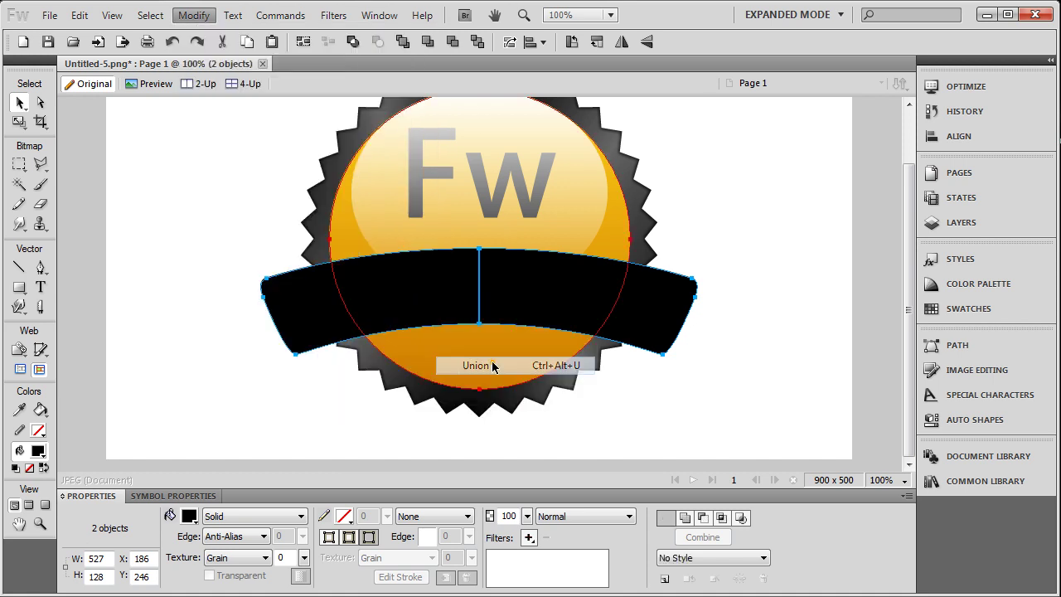
pyautogui.click(201, 273)
pyautogui.click(315, 287)
pyautogui.click(190, 221)
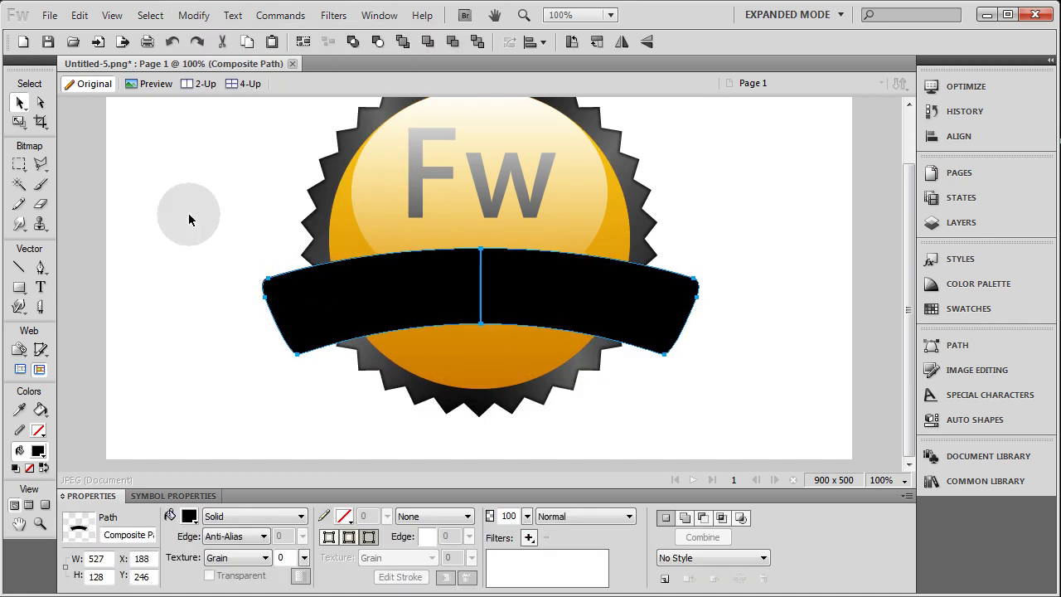
# Step: Draw a closed ribbon tail with the Pen tool at the ribbon's left end, with a concave outer edge and a curved lower edge
pyautogui.scroll(2, 149, 276)
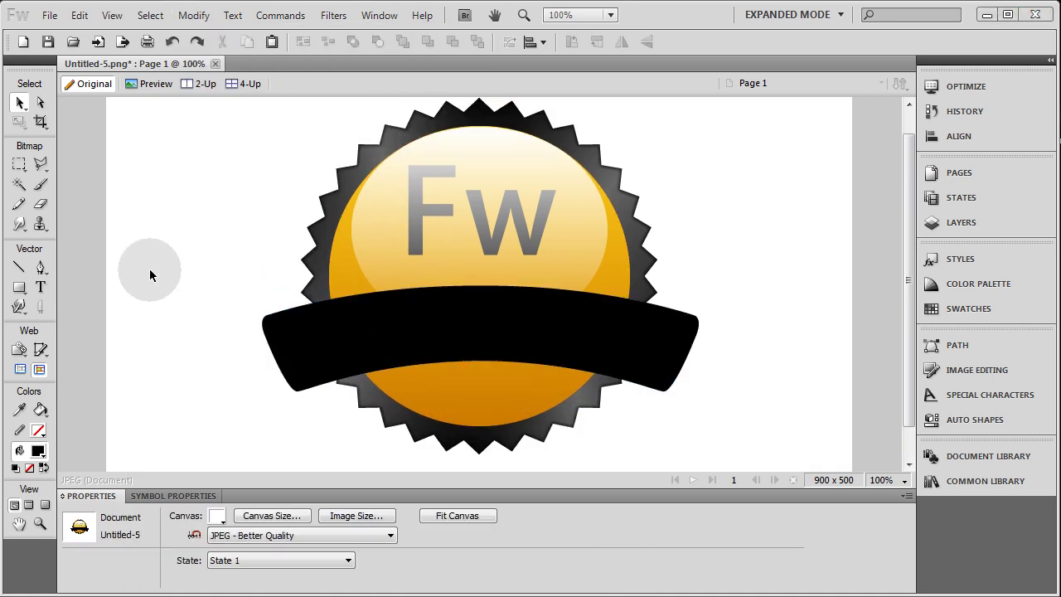
pyautogui.click(41, 267)
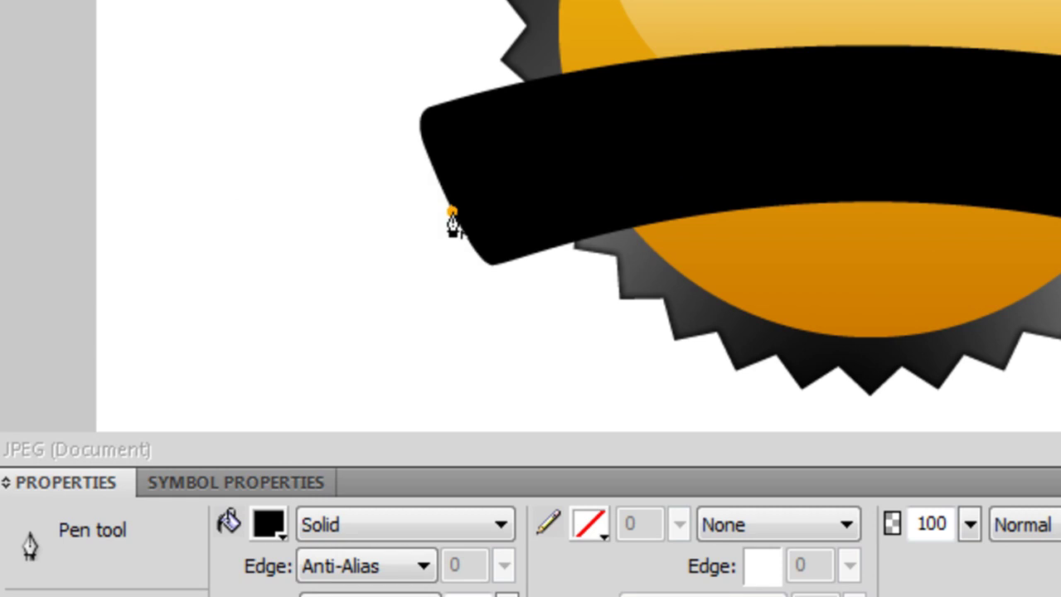
pyautogui.click(453, 214)
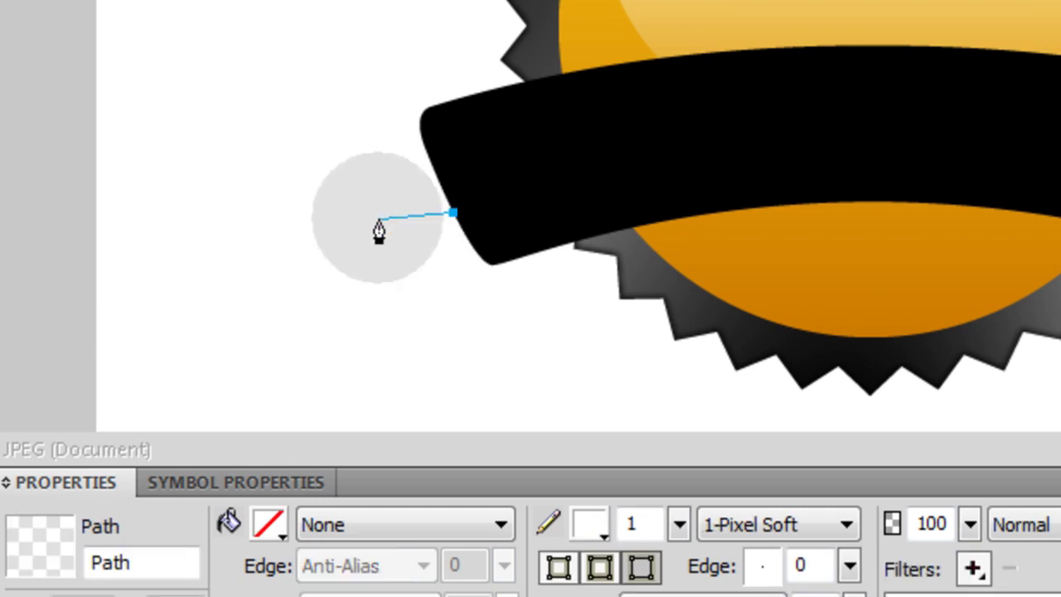
pyautogui.click(340, 237)
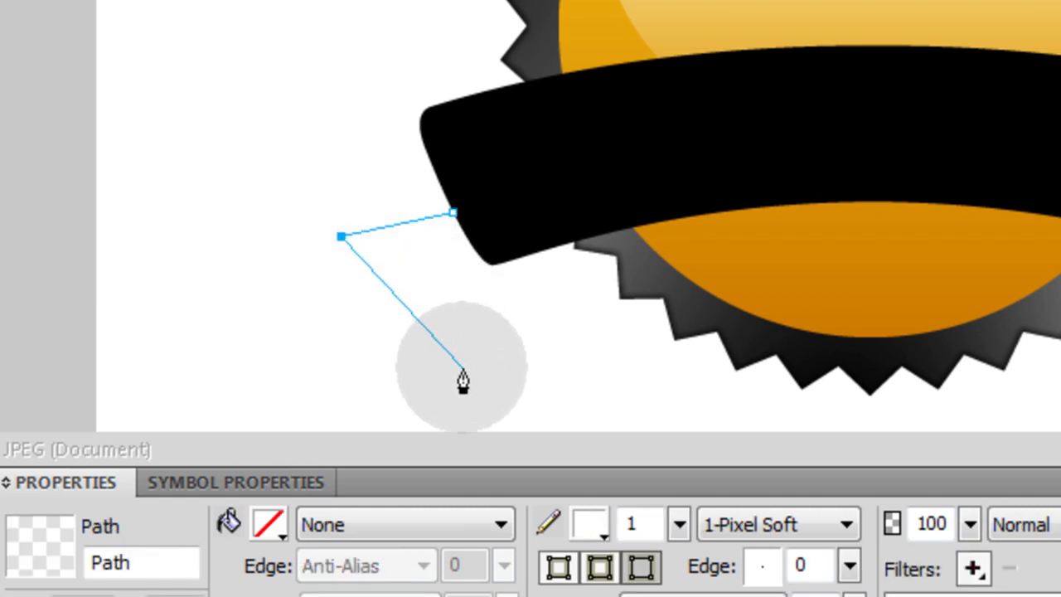
pyautogui.moveTo(436, 384); pyautogui.dragTo(396, 510)
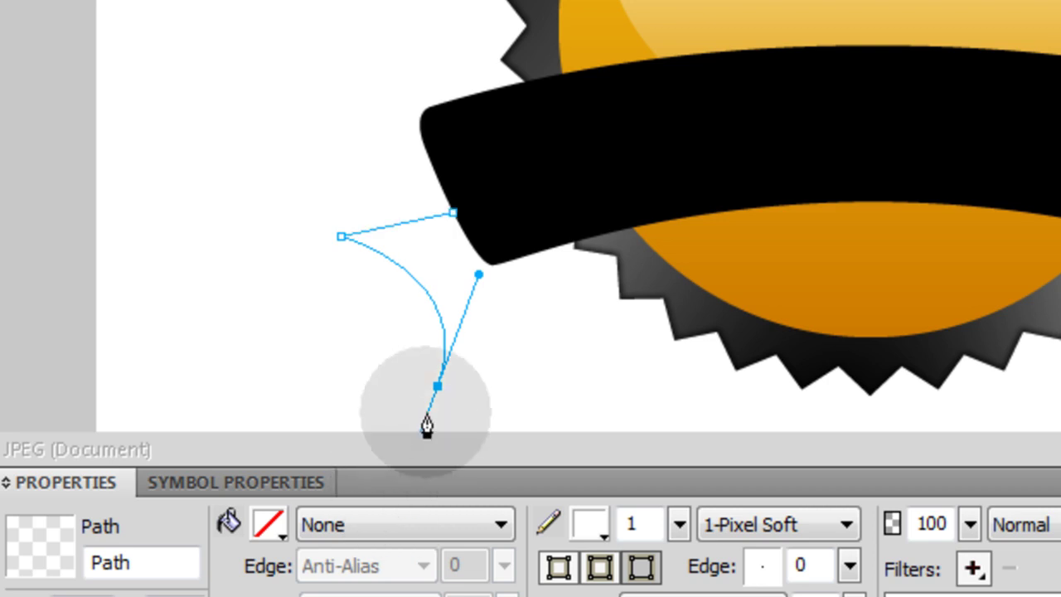
pyautogui.click(506, 380)
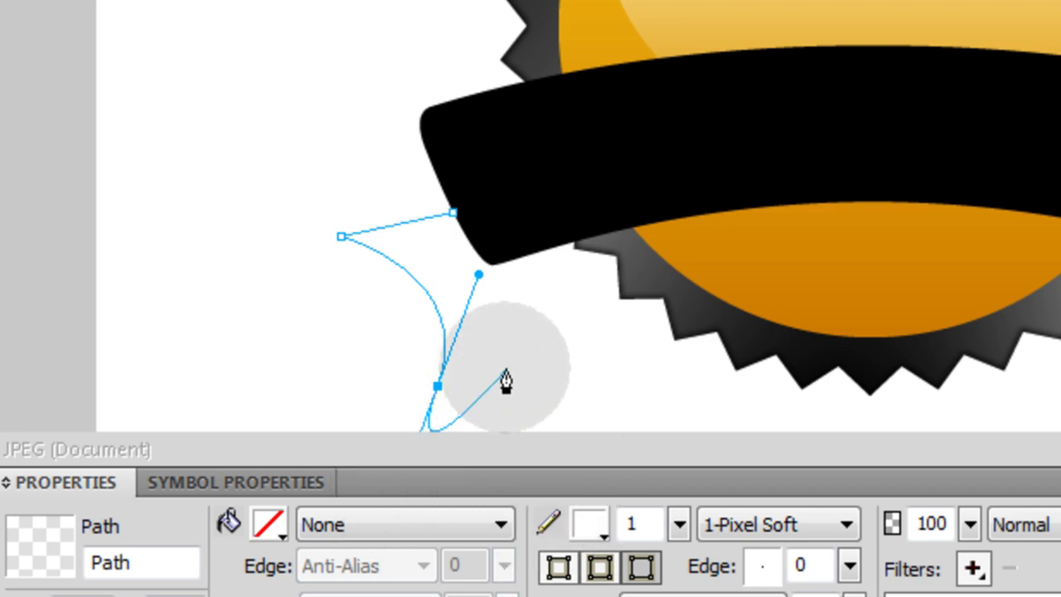
pyautogui.click(438, 388)
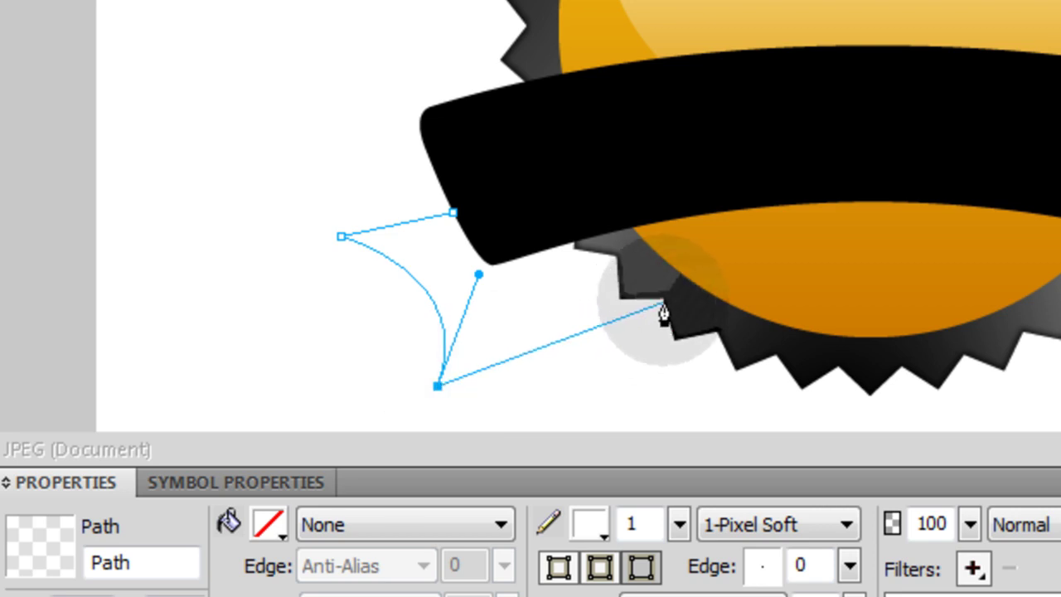
pyautogui.moveTo(676, 299); pyautogui.dragTo(798, 220)
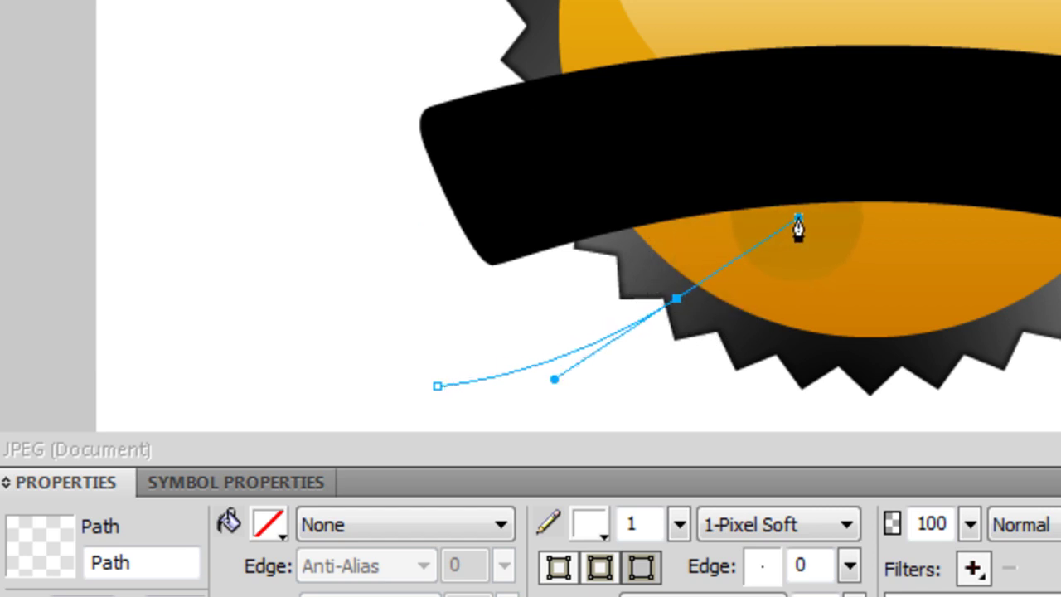
pyautogui.click(676, 300)
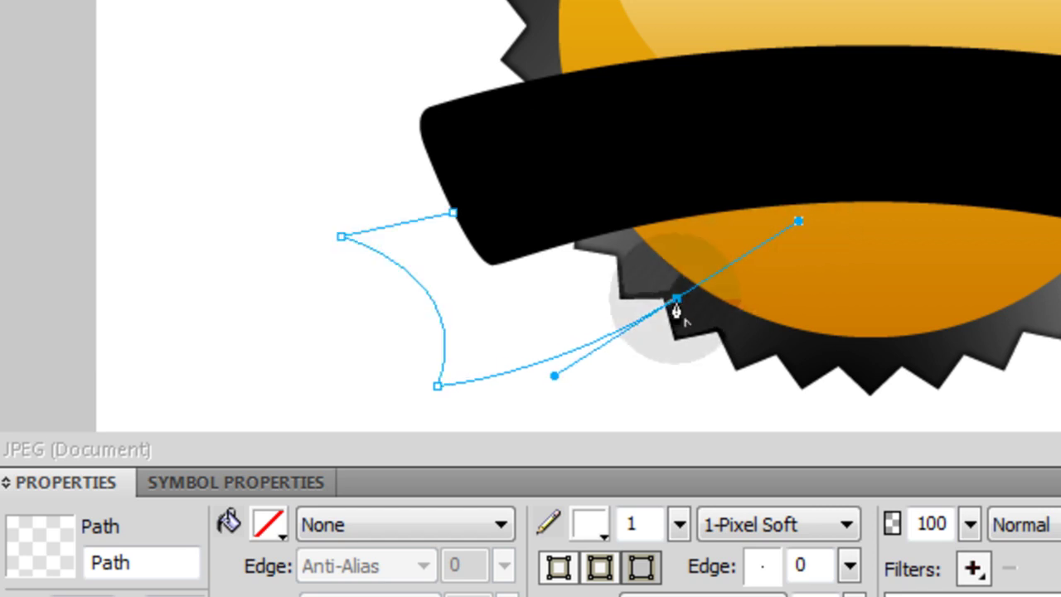
pyautogui.click(565, 189)
pyautogui.click(454, 214)
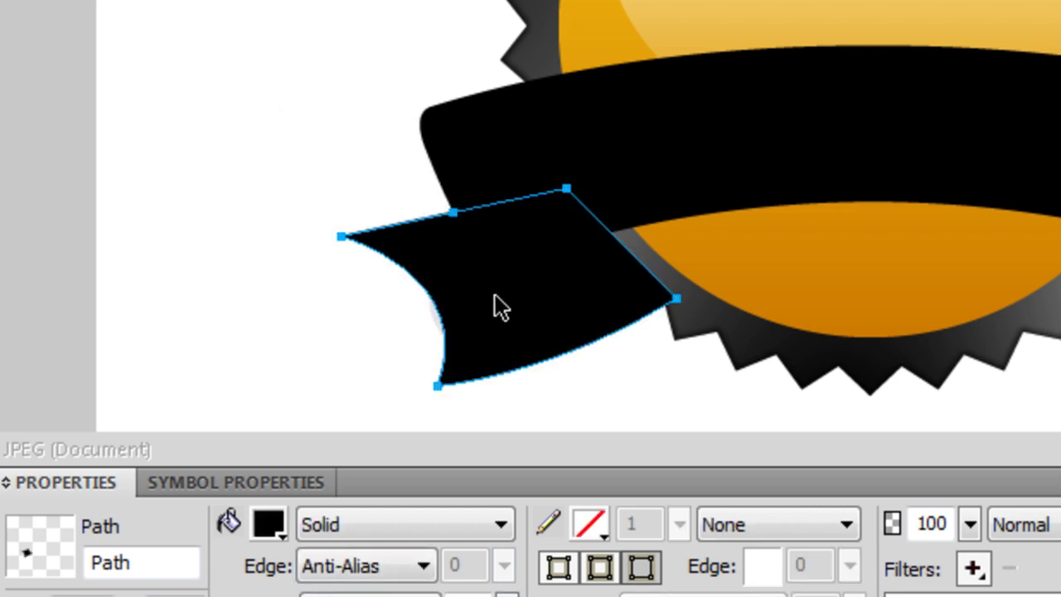
# Step: Fill the ribbon tail with a linear gradient running from black at the top to dark gray at the bottom
pyautogui.click(410, 526)
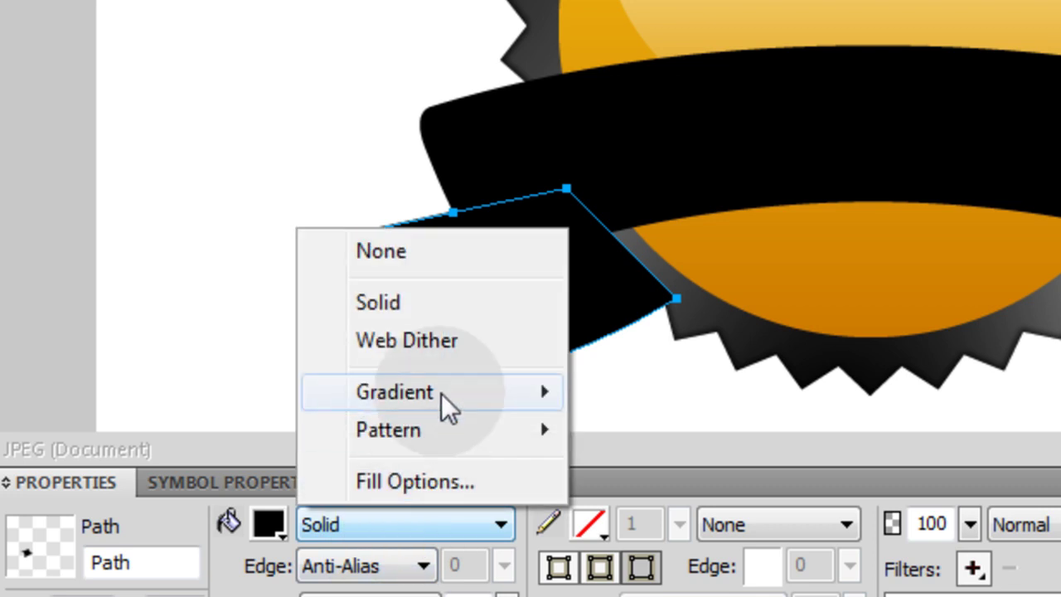
pyautogui.moveTo(544, 405)
pyautogui.click(599, 389)
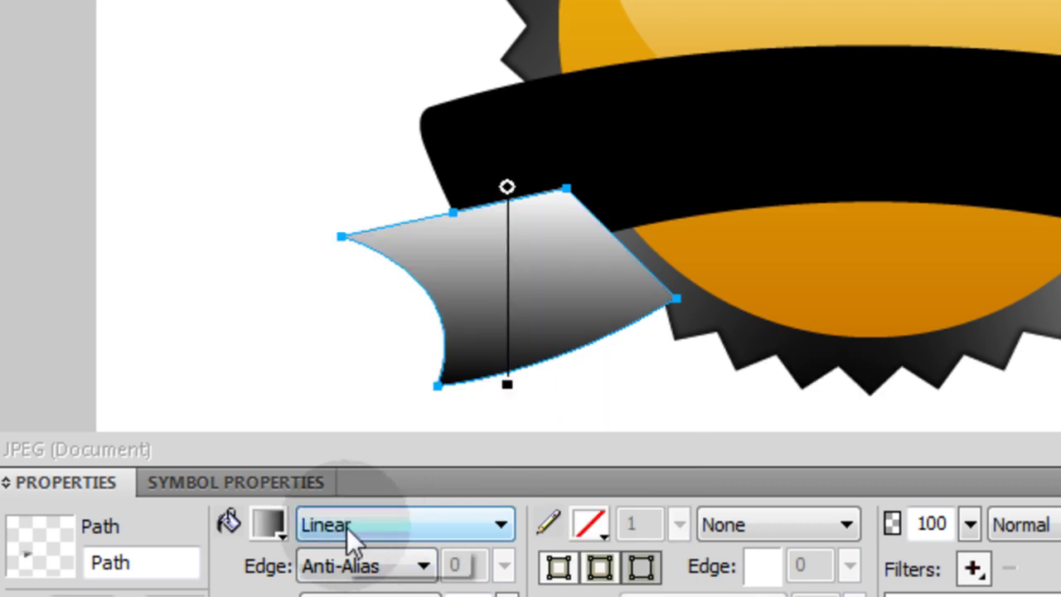
pyautogui.click(267, 524)
pyautogui.click(286, 318)
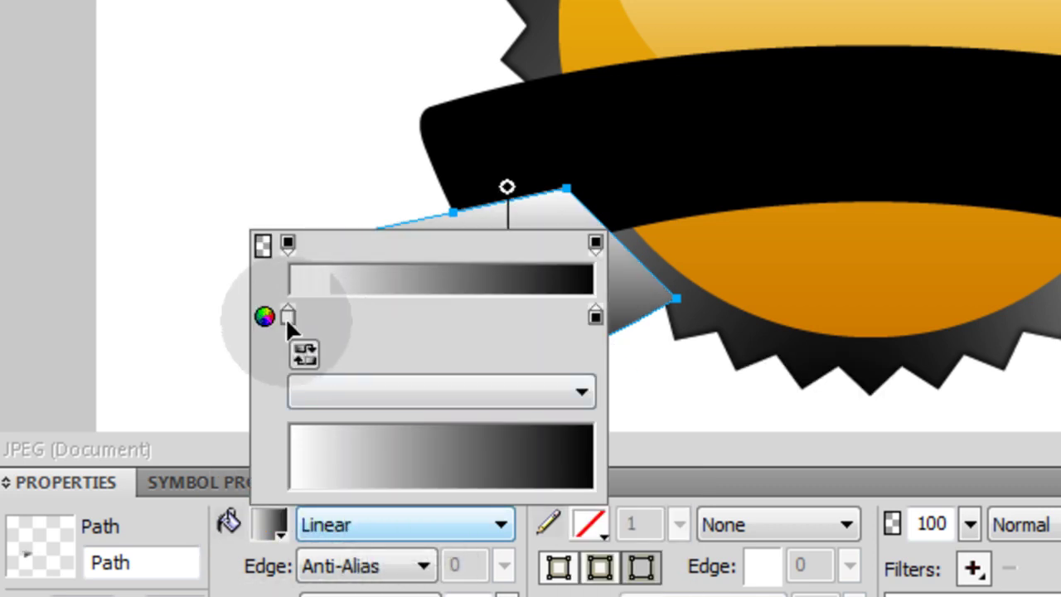
pyautogui.click(331, 184)
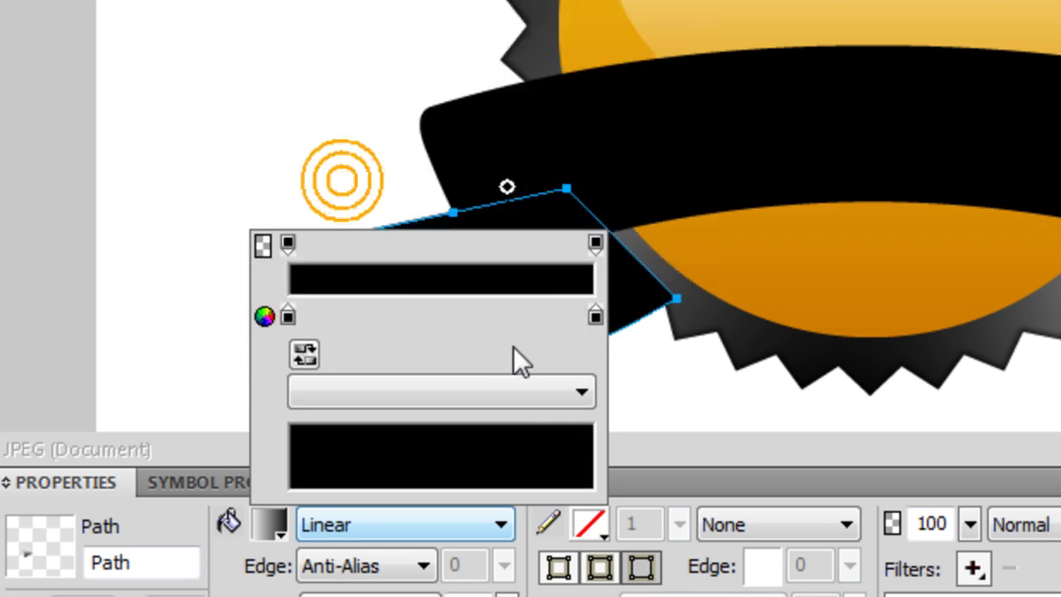
pyautogui.click(596, 316)
pyautogui.click(622, 106)
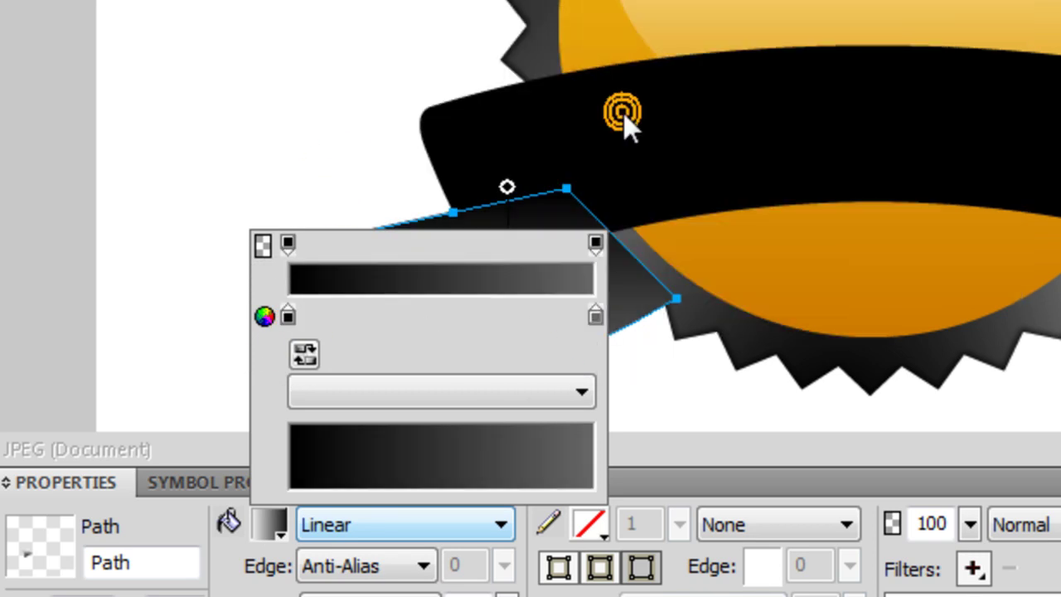
pyautogui.click(312, 131)
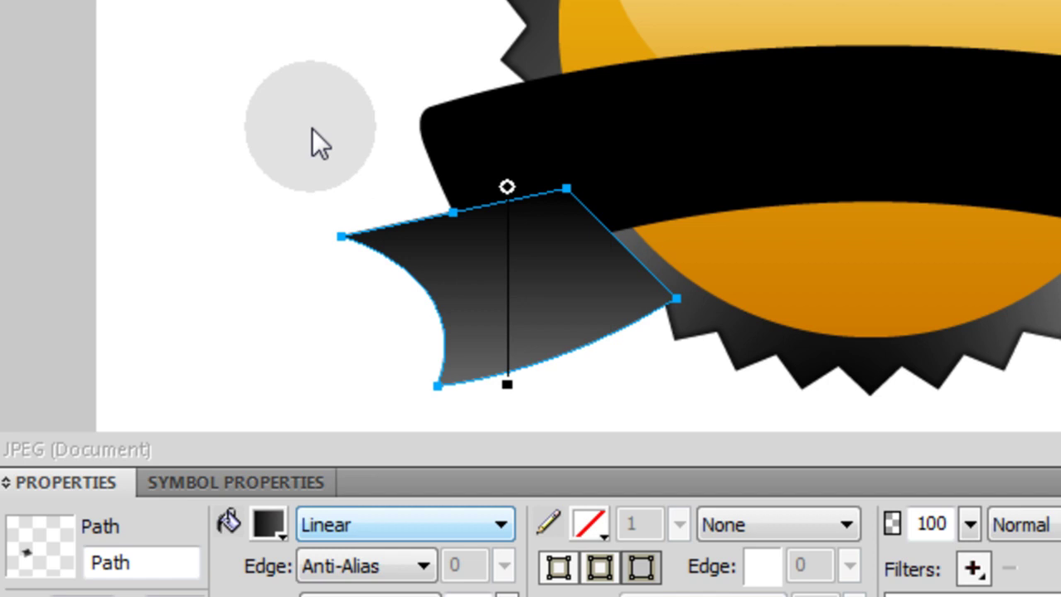
# Step: Send the tail behind the ribbon and badge, and shift its gradient slightly downward so more of the upper part is black
pyautogui.click(469, 264)
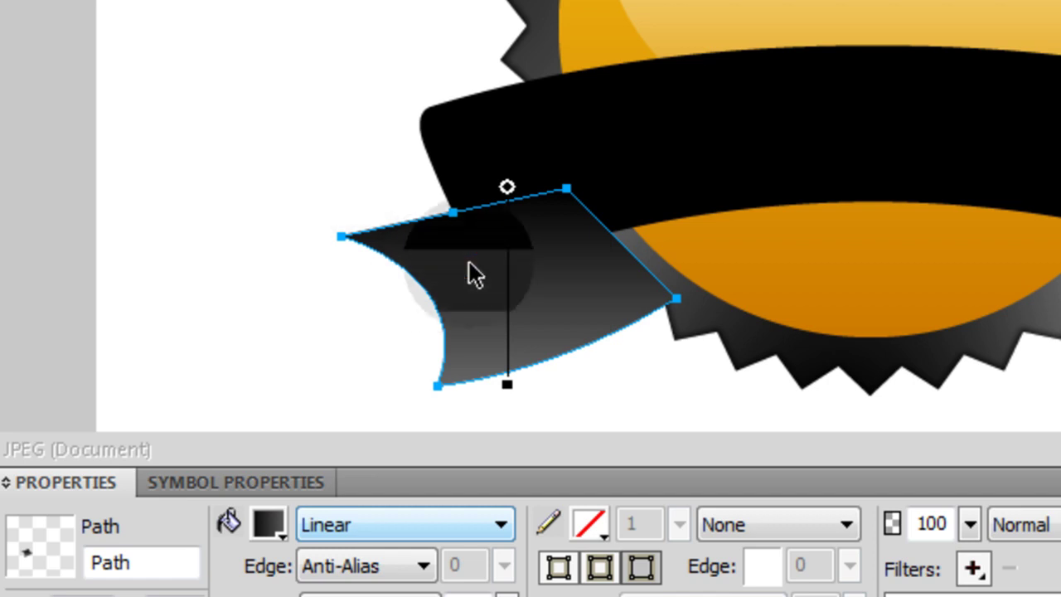
pyautogui.click(314, 116)
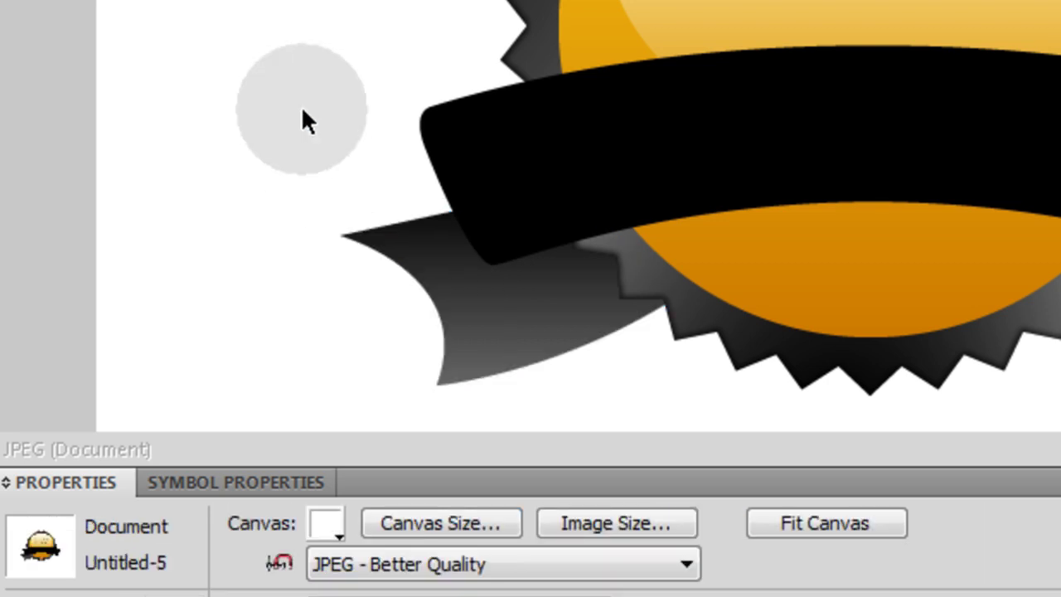
pyautogui.click(483, 291)
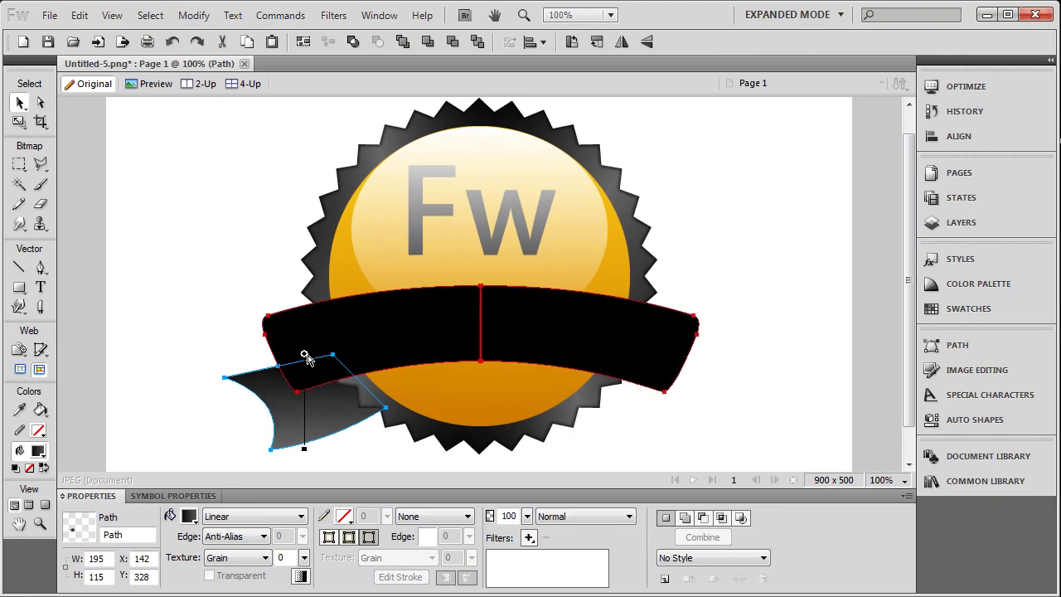
pyautogui.moveTo(305, 356); pyautogui.dragTo(307, 365)
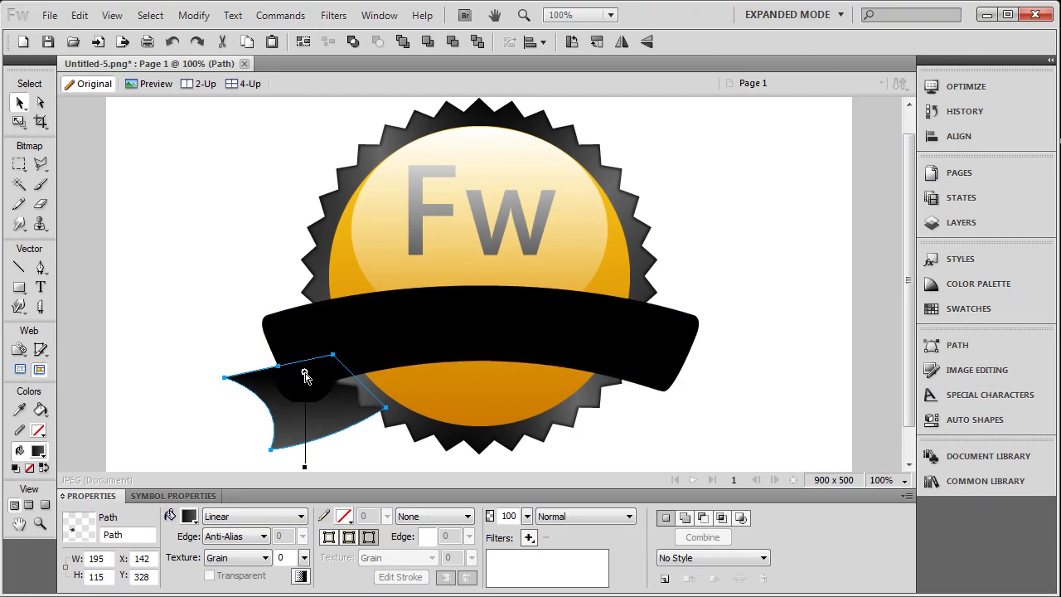
pyautogui.click(225, 322)
# Step: Flip a duplicate of the left tail horizontally and place it behind the ribbon's right end
pyautogui.click(251, 374)
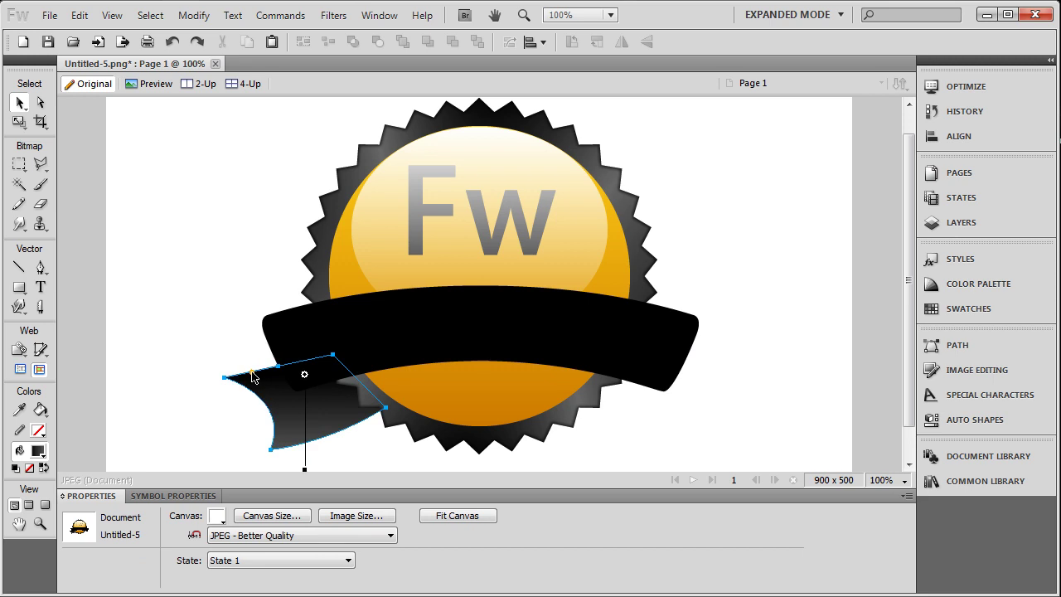
pyautogui.click(335, 418)
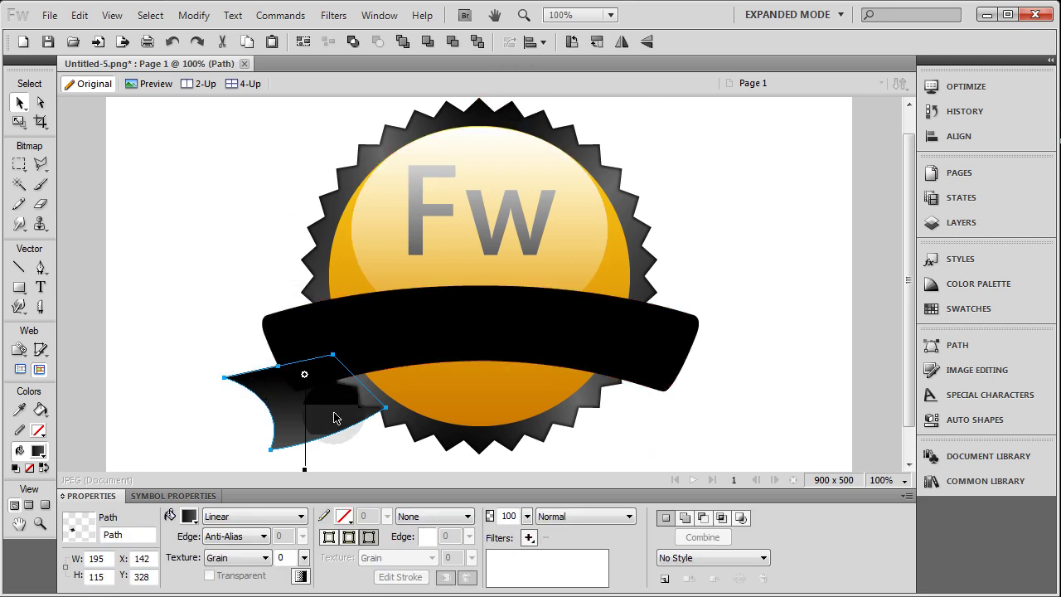
pyautogui.moveTo(335, 418); pyautogui.dragTo(264, 367)
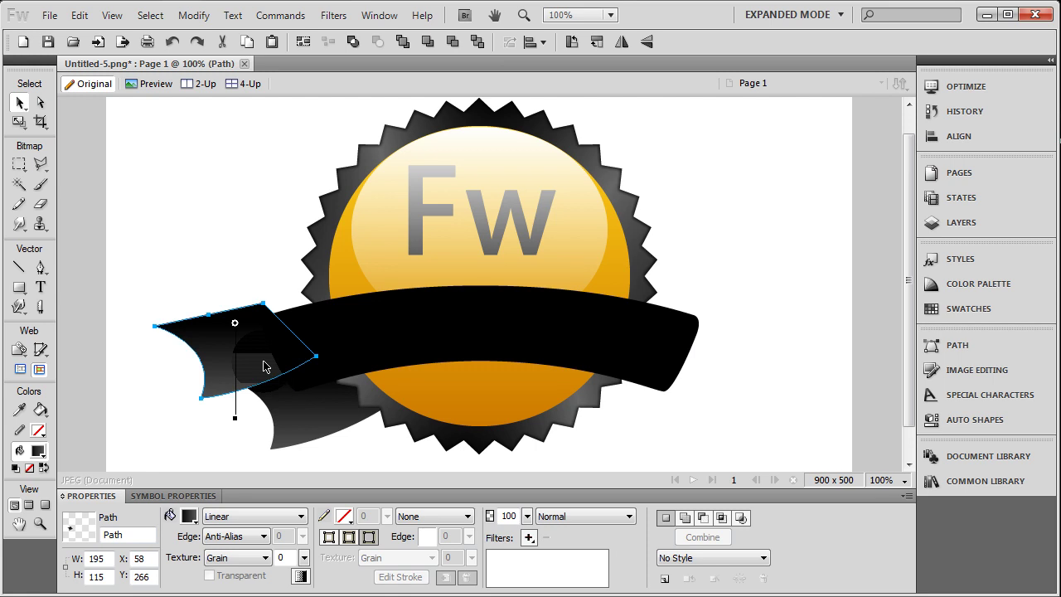
pyautogui.hotkey('ctrl', 'z')
pyautogui.click(622, 42)
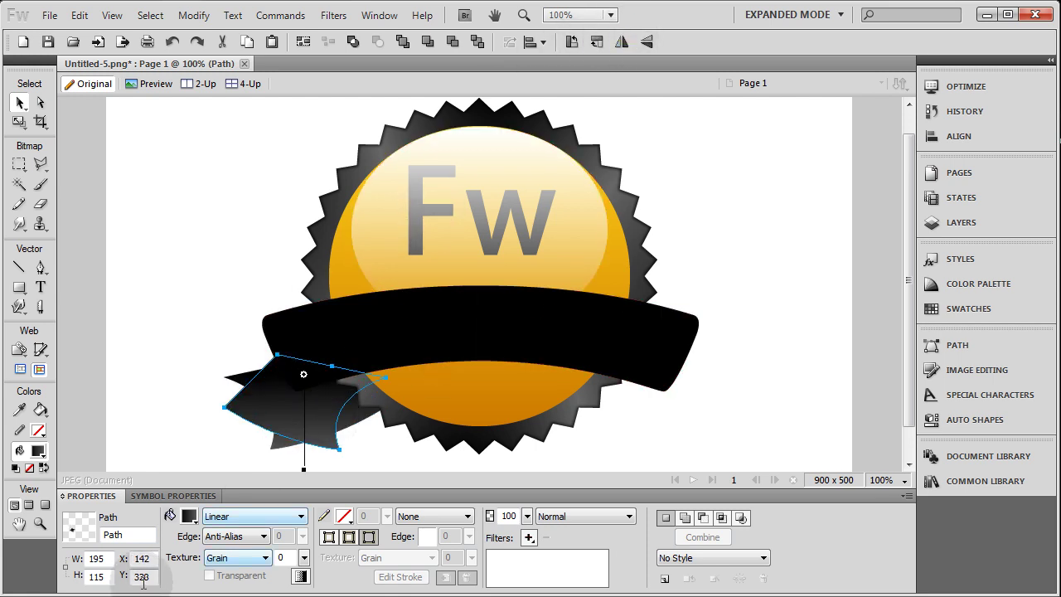
pyautogui.moveTo(331, 421); pyautogui.dragTo(694, 425)
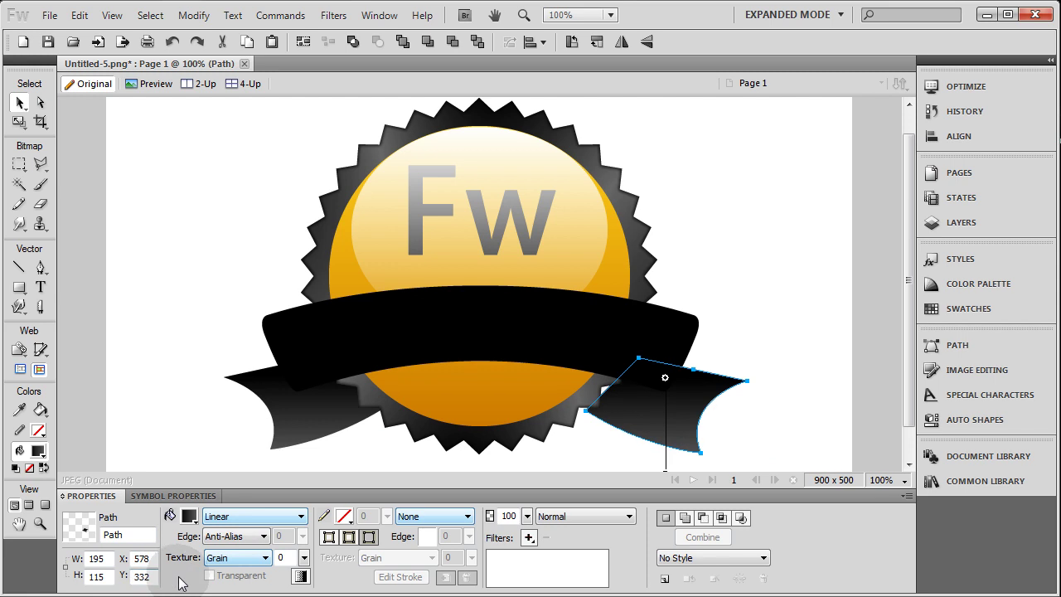
# Step: Nudge the right tail inward to X 559 and level it with the left tail at Y 328
pyautogui.press('Left')
pyautogui.press('Left')
pyautogui.press('Left')
pyautogui.press('Left')
pyautogui.press('Left')
pyautogui.press('Left')
pyautogui.press('Left')
pyautogui.press('Left')
pyautogui.press('Left')
pyautogui.press('Left')
pyautogui.press('Left')
pyautogui.press('Left')
pyautogui.press('Left')
pyautogui.press('Left')
pyautogui.press('Left')
pyautogui.press('Left')
pyautogui.press('Left')
pyautogui.press('Left')
pyautogui.press('Left')
pyautogui.press('Left')
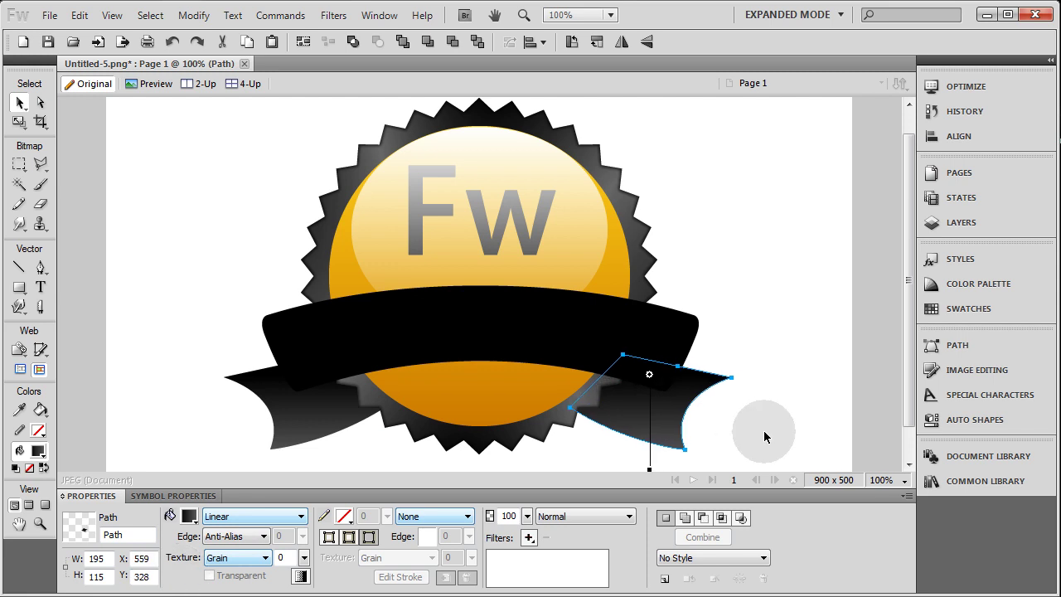
# Step: Compare both tails and shift the right one outward to X 565 so it mirrors the left tail
pyautogui.click(313, 435)
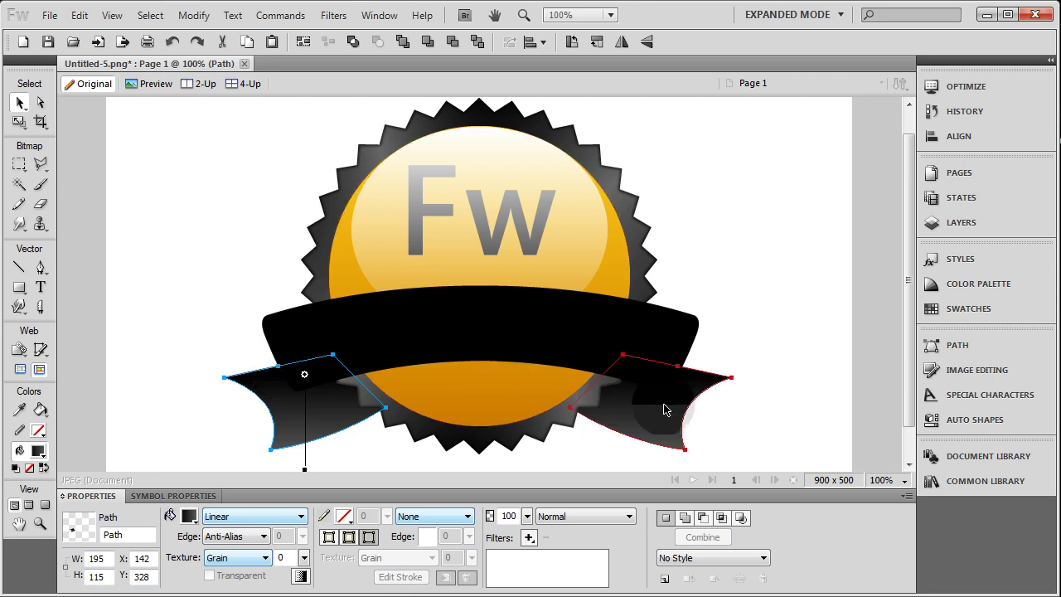
pyautogui.click(686, 380)
pyautogui.moveTo(685, 373); pyautogui.dragTo(688, 373)
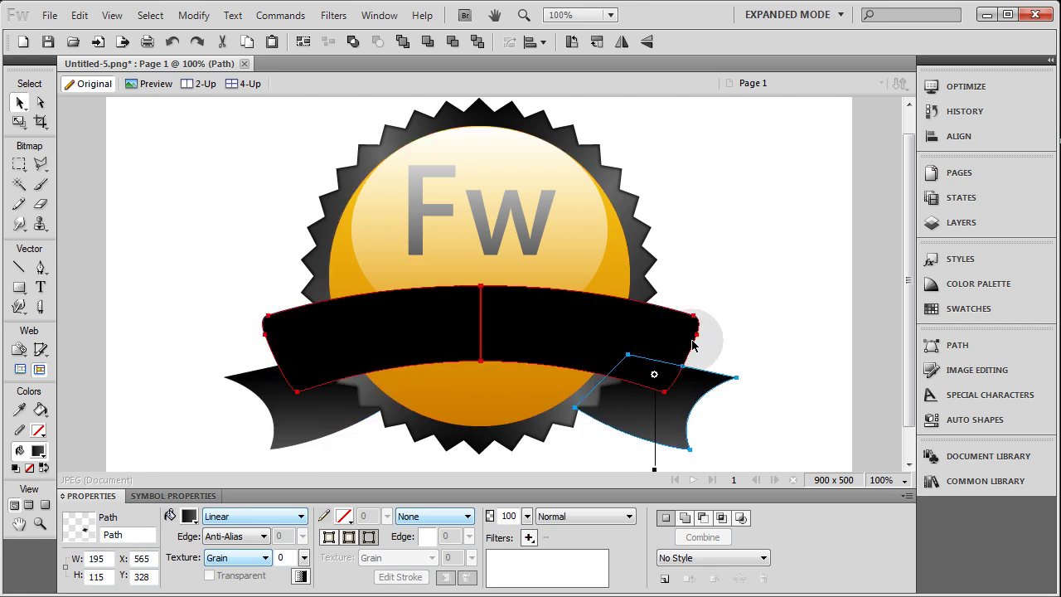
pyautogui.click(287, 403)
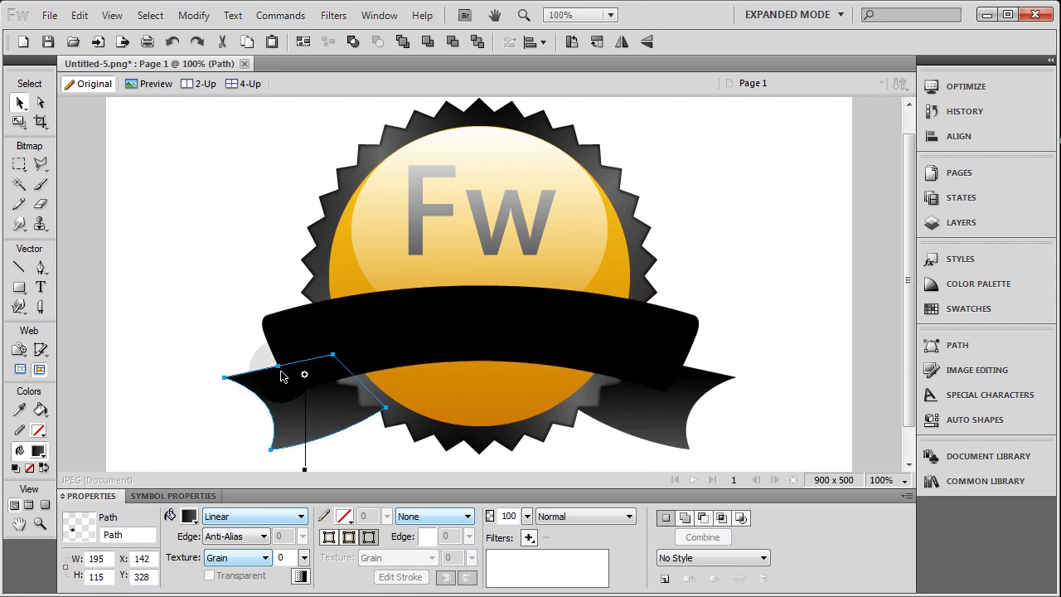
pyautogui.click(196, 334)
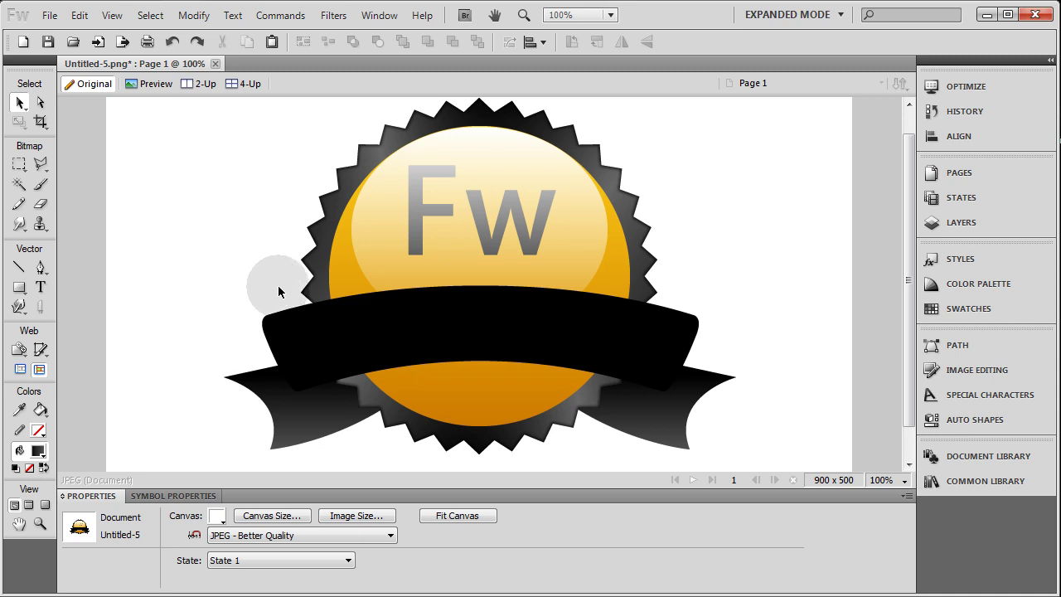
# Step: Narrow the black ribbon to a width of 465 by scaling its left and right ends inward equally
pyautogui.click(290, 321)
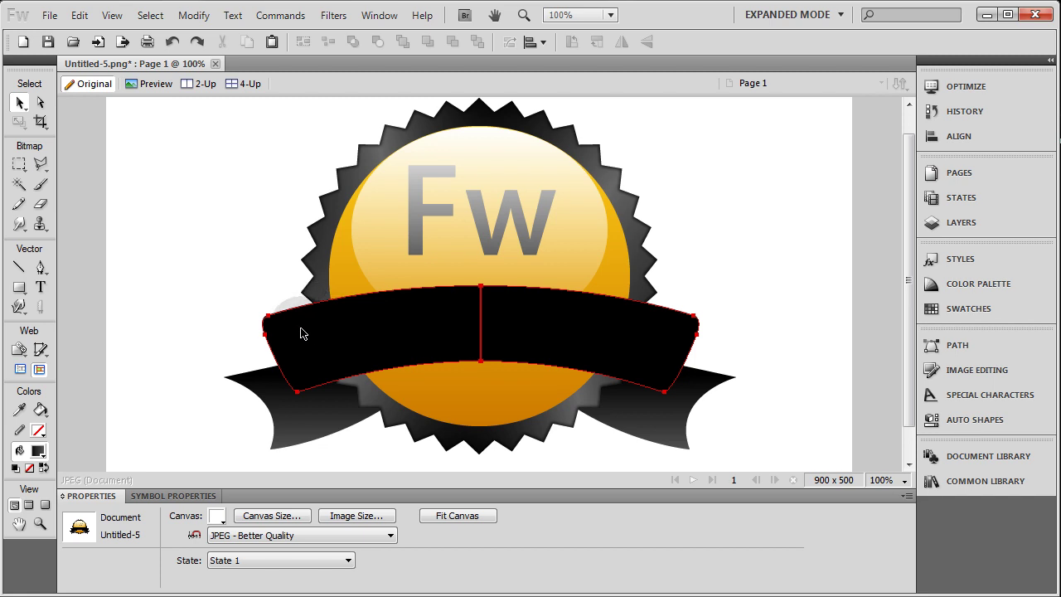
pyautogui.click(324, 345)
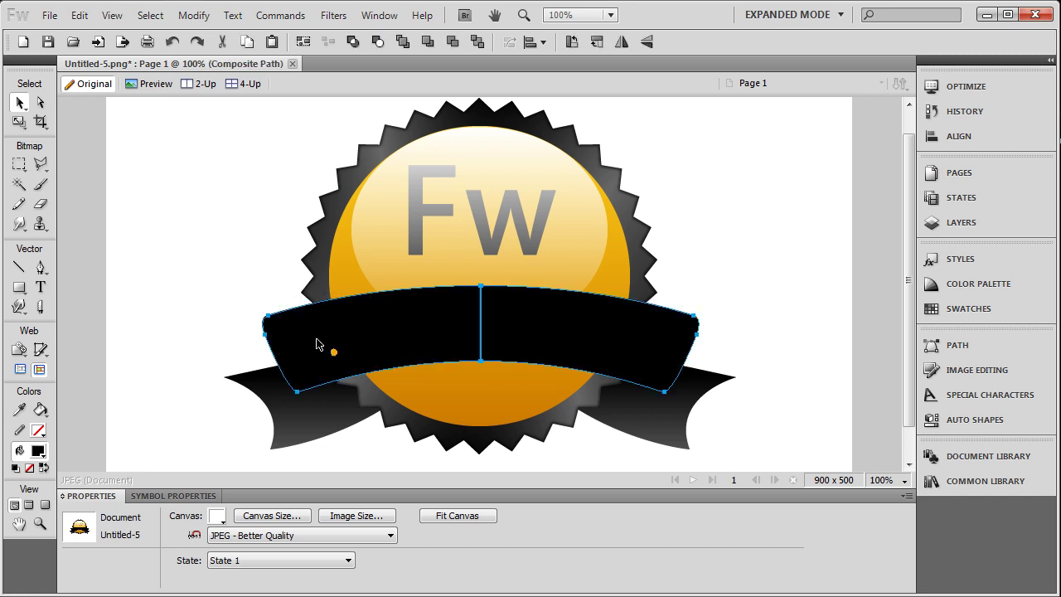
pyautogui.click(18, 123)
pyautogui.moveTo(262, 338); pyautogui.dragTo(287, 338)
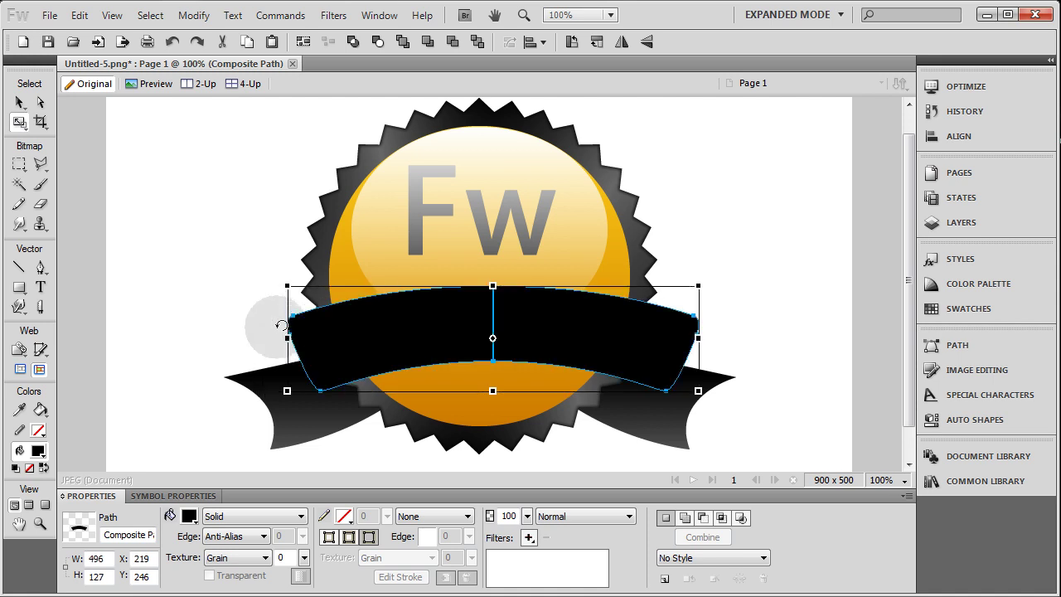
pyautogui.moveTo(698, 338); pyautogui.dragTo(674, 338)
pyautogui.click(184, 167)
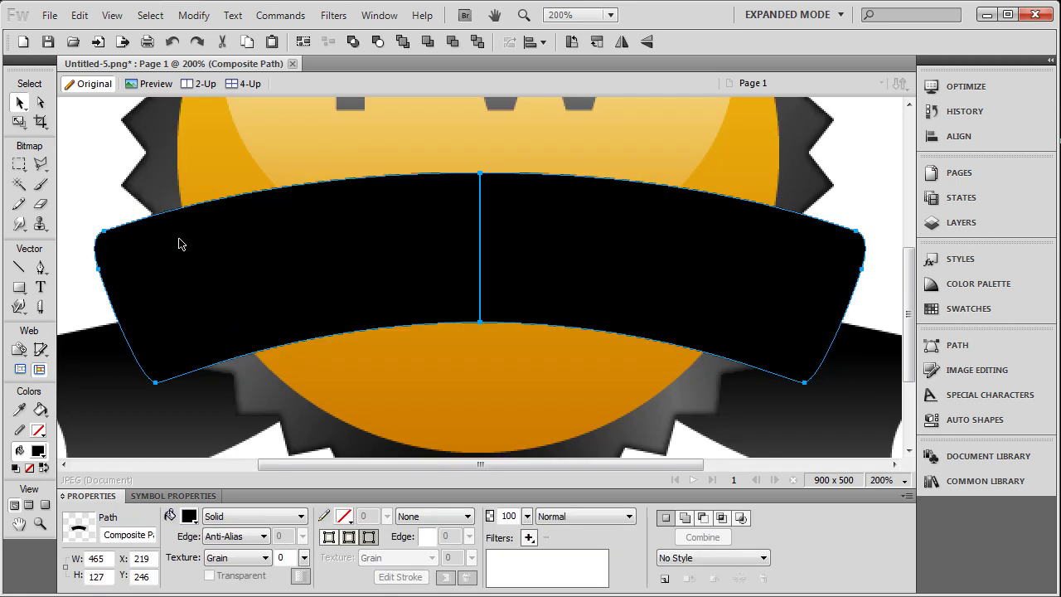
pyautogui.hotkey('ctrl', '=')
pyautogui.hotkey('ctrl', '0')
pyautogui.hotkey('ctrl', '2')
pyautogui.click(113, 206)
pyautogui.click(111, 211)
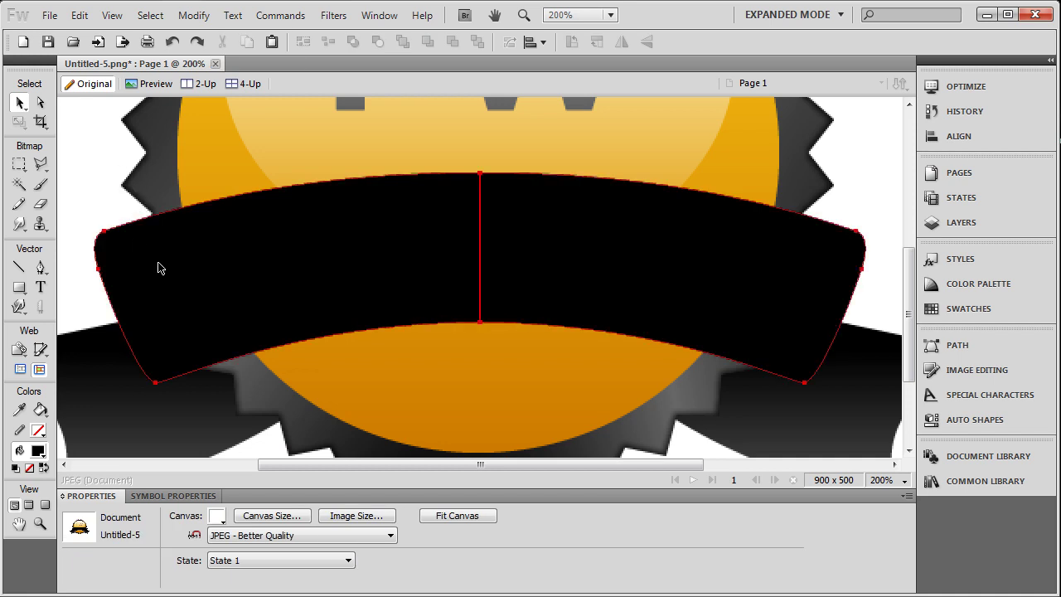
# Step: Draw a closed four-sided Pen path about 72 by 99 over the ribbon's left end, following its slanted edge
pyautogui.click(174, 258)
pyautogui.click(95, 201)
pyautogui.moveTo(40, 267); pyautogui.dragTo(83, 283)
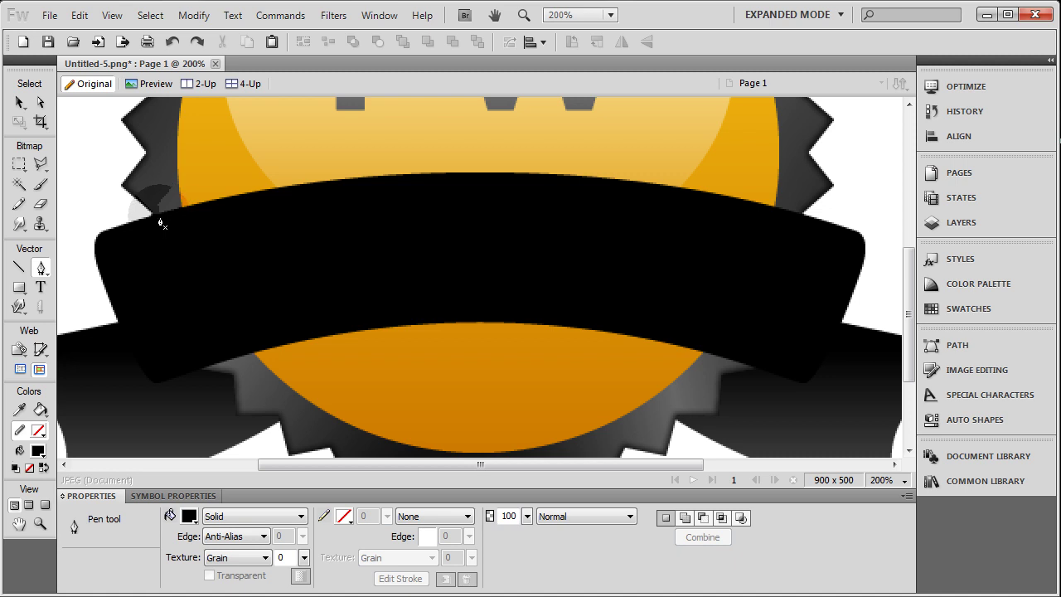
pyautogui.click(161, 219)
pyautogui.click(101, 238)
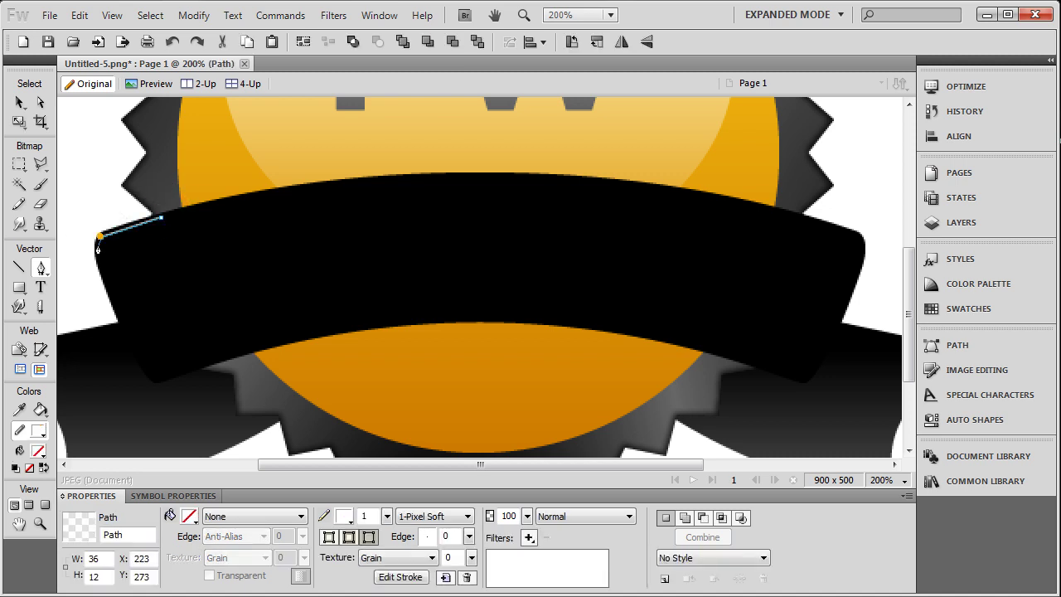
pyautogui.click(154, 381)
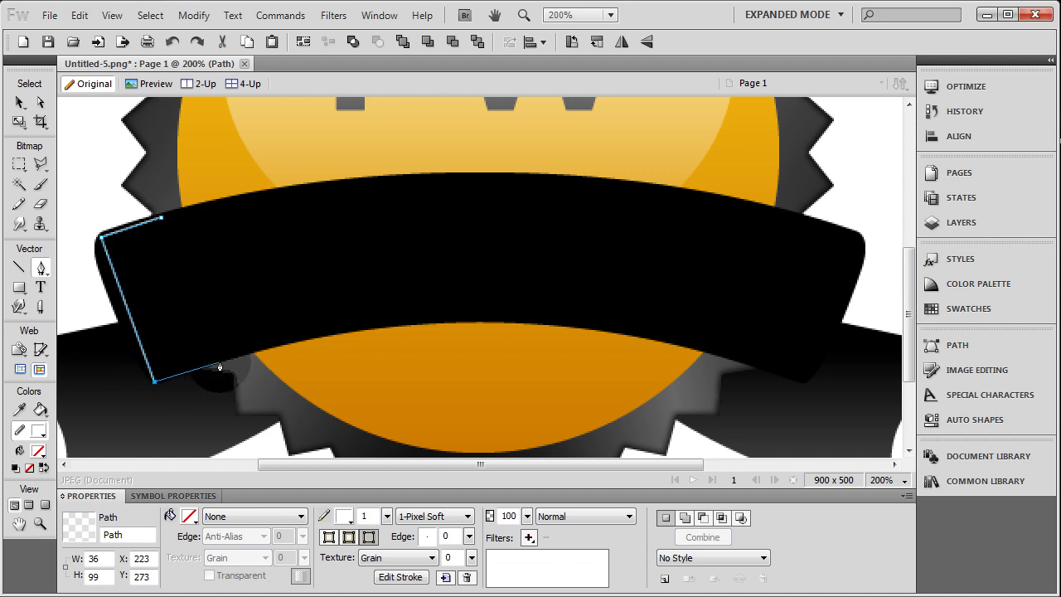
pyautogui.click(220, 361)
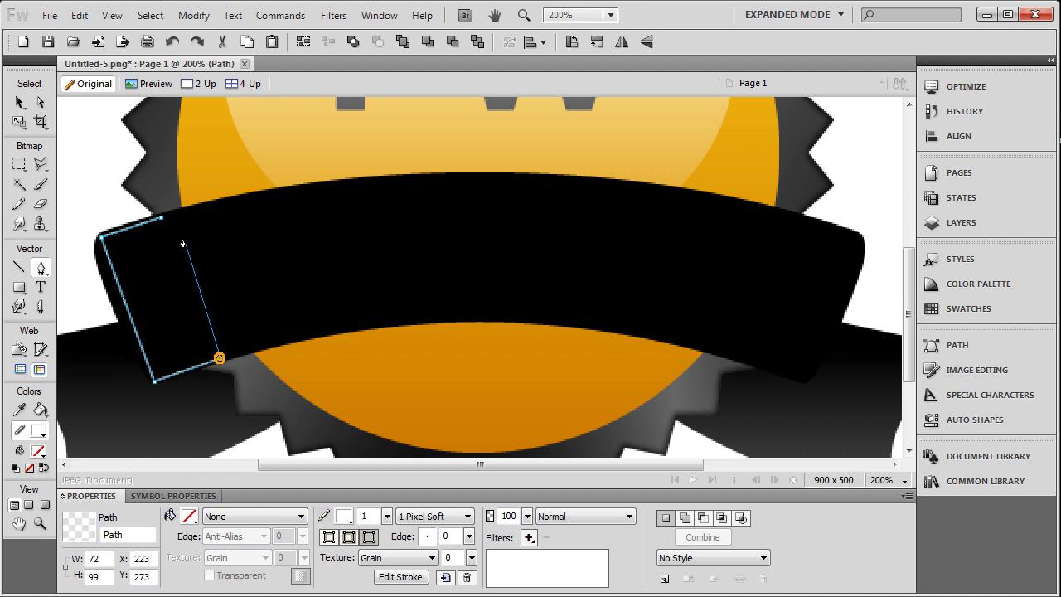
pyautogui.click(161, 218)
pyautogui.click(18, 101)
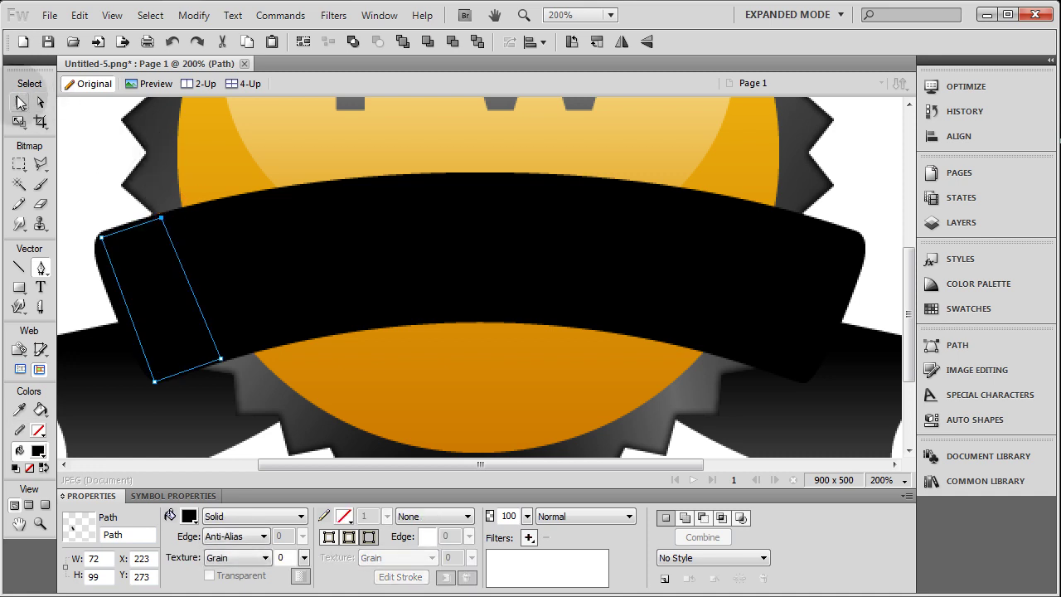
# Step: Fill the four-sided path on the ribbon's left end with a Bars gradient
pyautogui.hotkey('ctrl', '-')
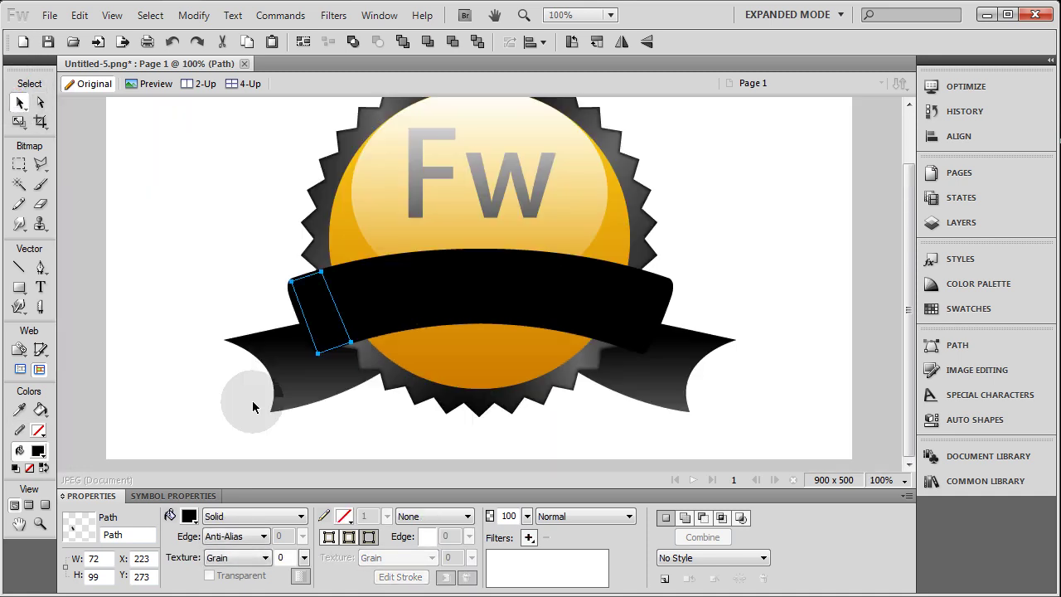
pyautogui.scroll(2, 248, 279)
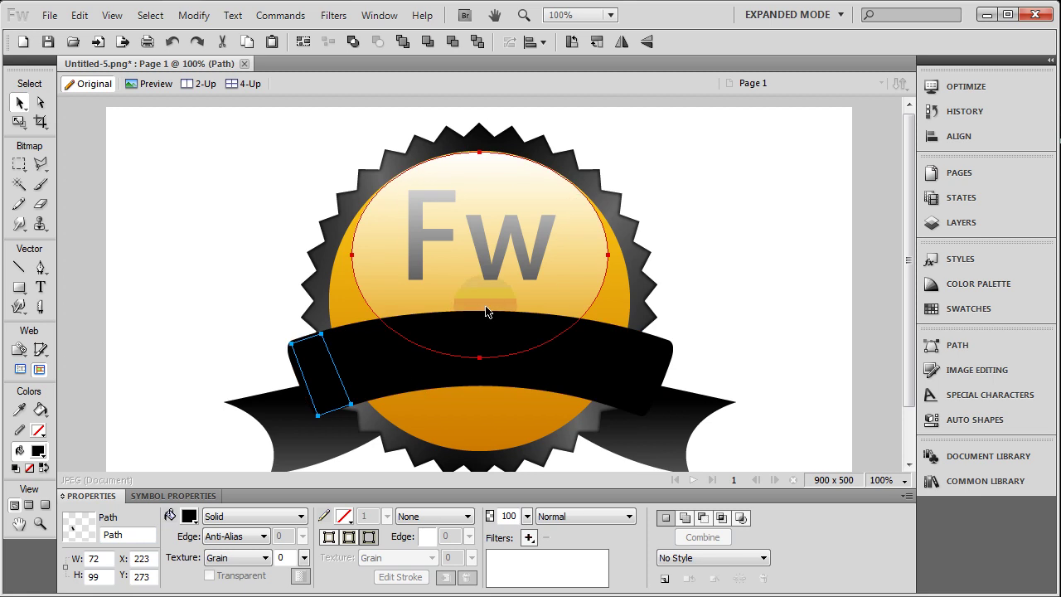
pyautogui.scroll(-1, 293, 316)
pyautogui.click(318, 340)
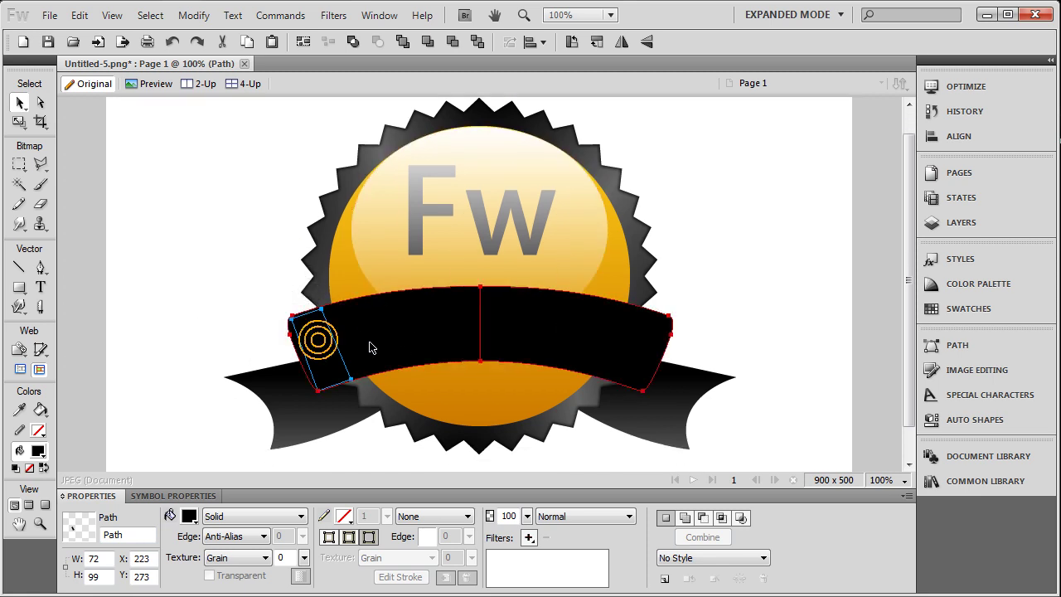
pyautogui.hotkey('ctrl', '=')
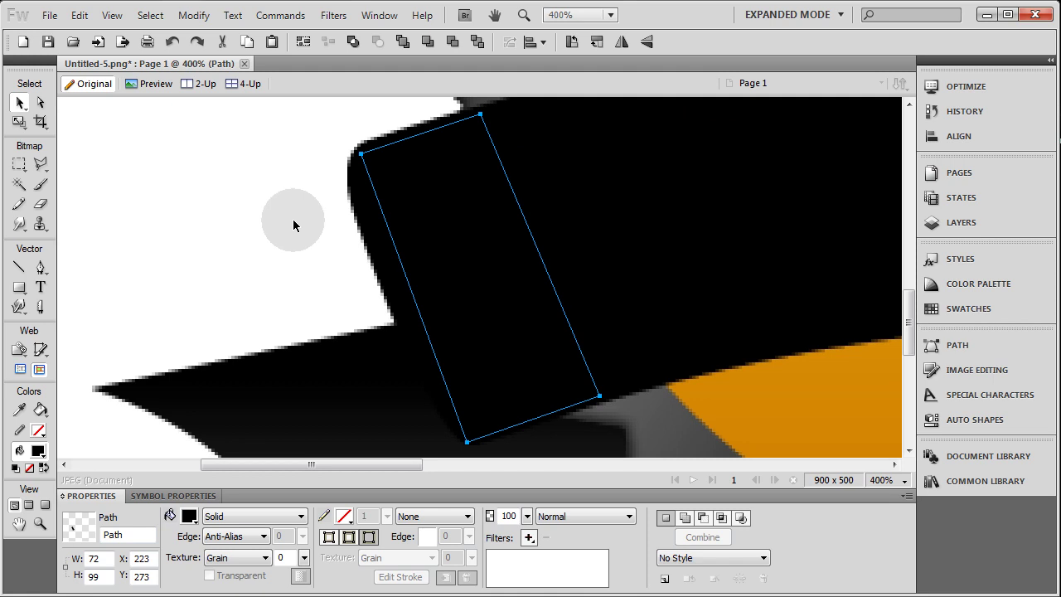
pyautogui.hotkey('ctrl', '-')
pyautogui.click(259, 517)
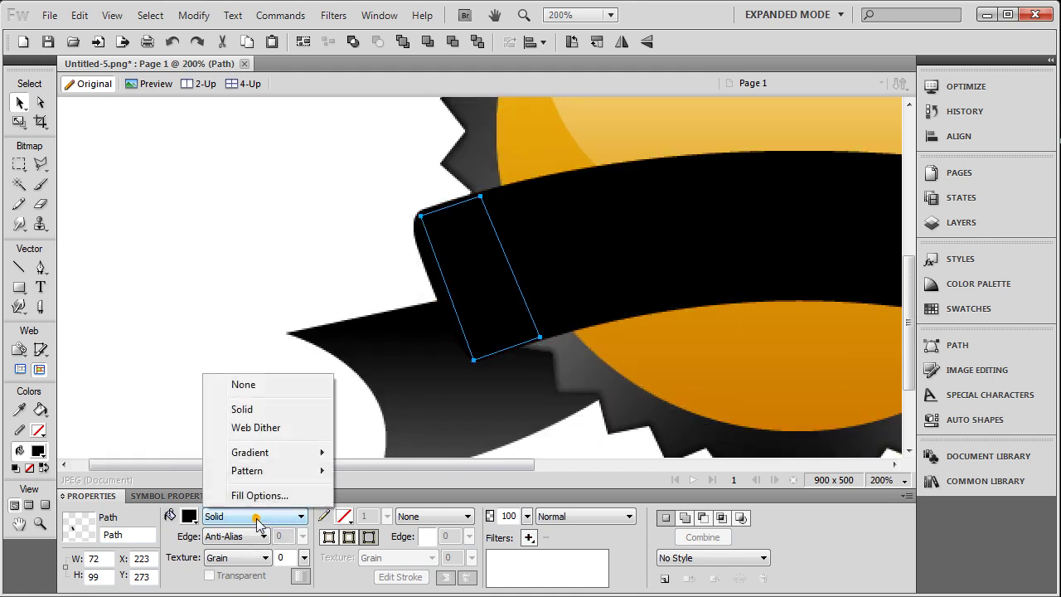
pyautogui.moveTo(272, 456)
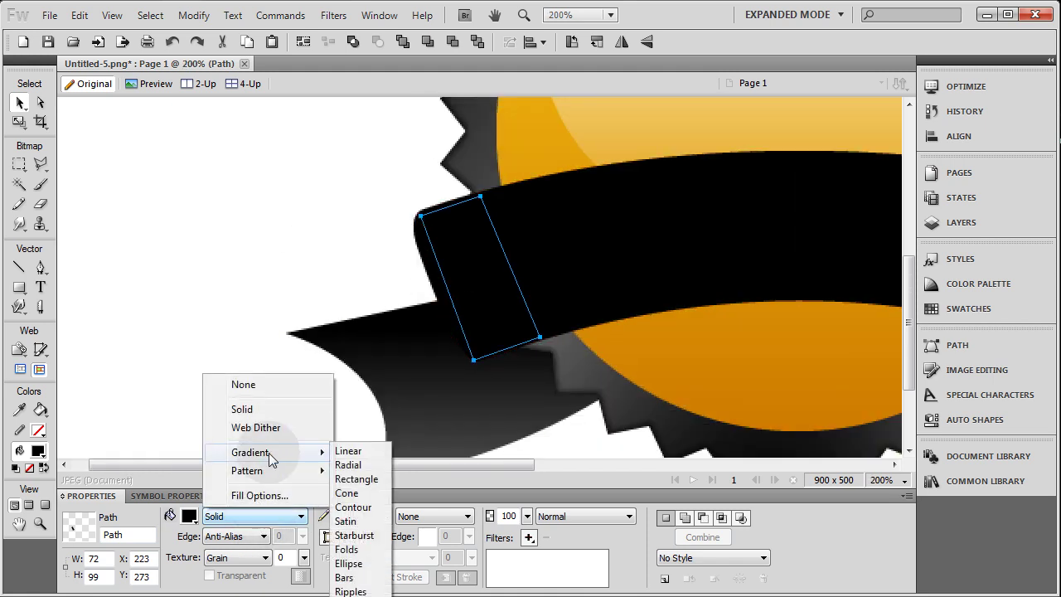
pyautogui.click(345, 578)
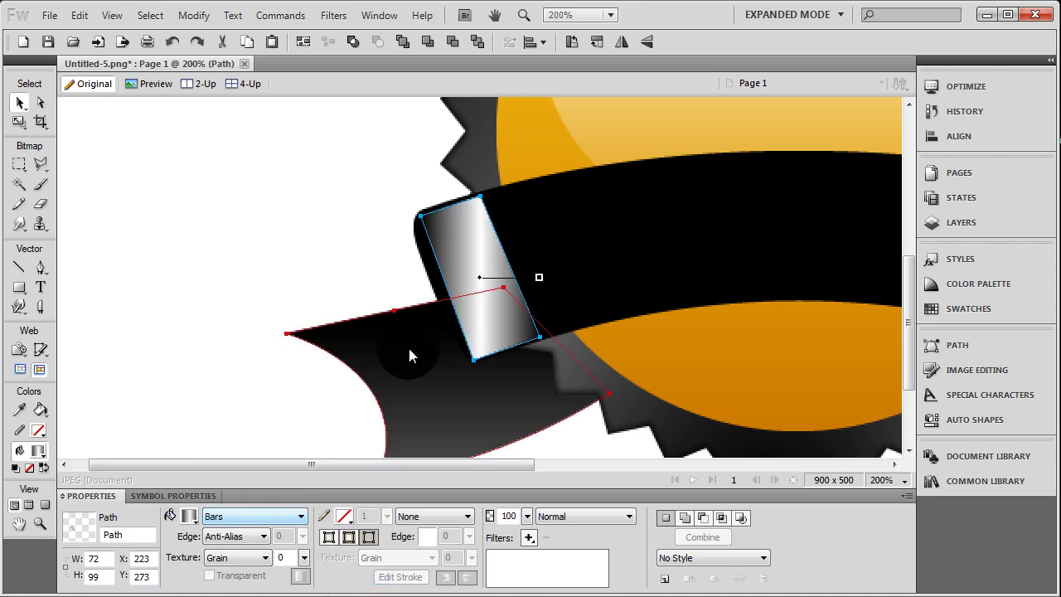
# Step: Rotate and shorten the Bars gradient so its highlight runs parallel to the slanted long sides of the strip
pyautogui.moveTo(541, 280)
pyautogui.mouseDown()
pyautogui.moveTo(548, 256)
pyautogui.moveTo(519, 263)
pyautogui.mouseUp()
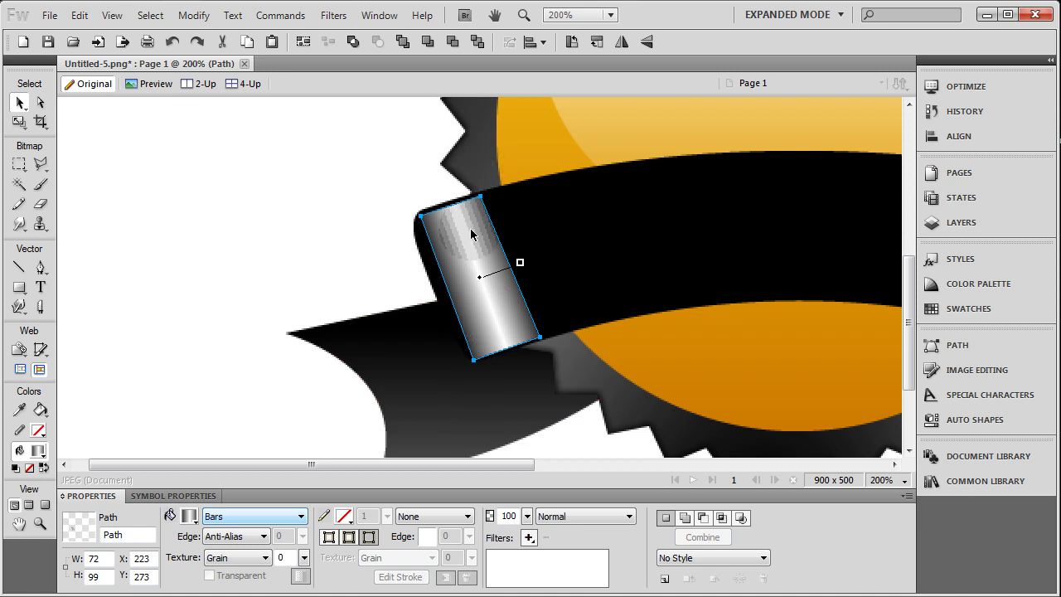
pyautogui.click(189, 516)
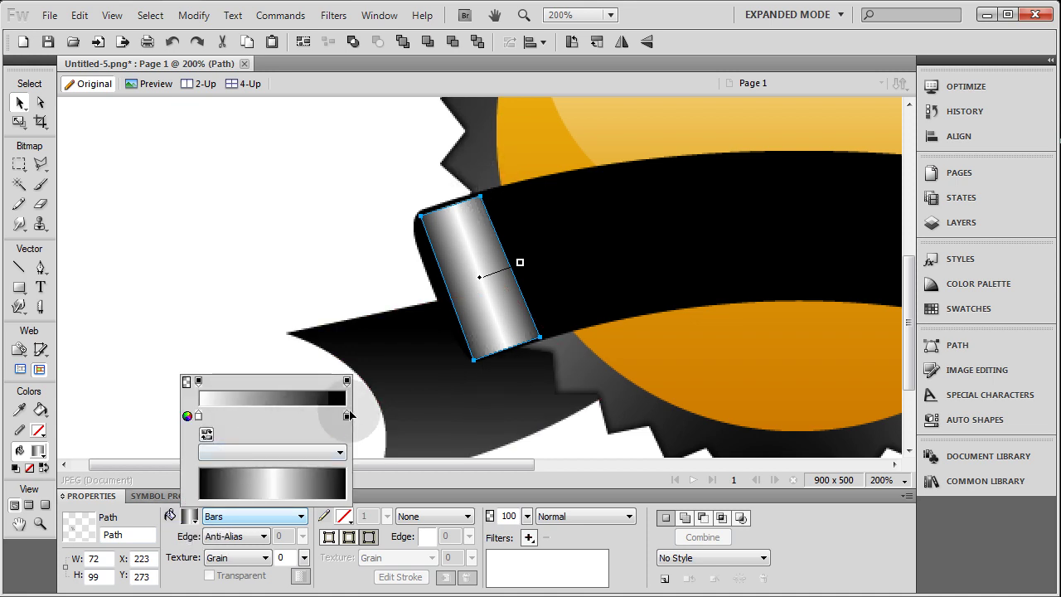
pyautogui.click(521, 265)
pyautogui.moveTo(519, 264); pyautogui.dragTo(513, 267)
pyautogui.hotkey('ctrl', 'z')
pyautogui.hotkey('ctrl', '-')
pyautogui.hotkey('ctrl', '-')
pyautogui.hotkey('ctrl', '-')
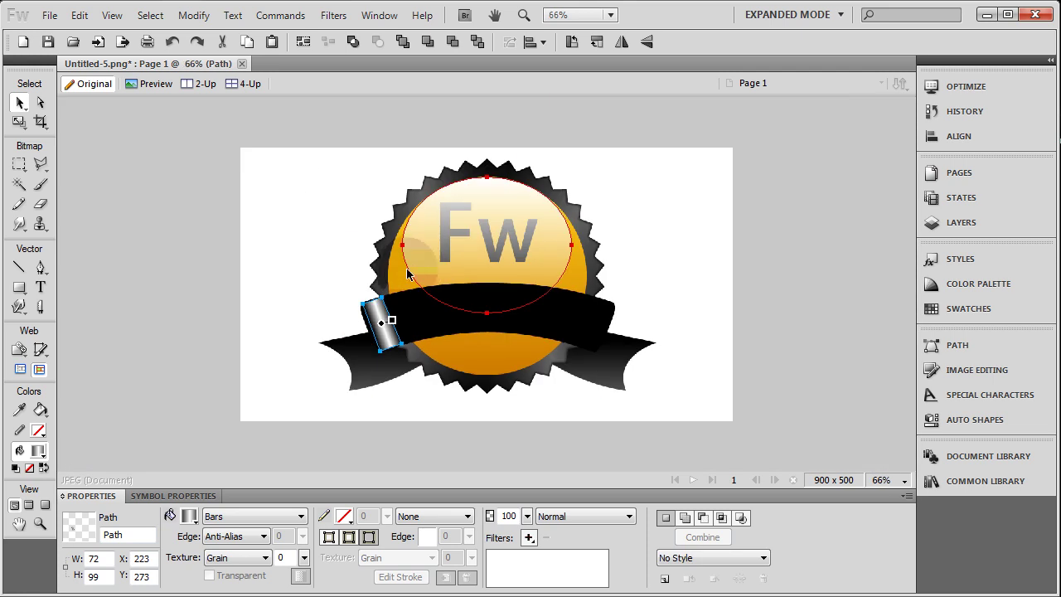
# Step: Nudge the gradient strip outward to X 219 so it meets the ribbon's left edge
pyautogui.hotkey('ctrl', '1')
pyautogui.click(232, 237)
pyautogui.click(306, 285)
pyautogui.click(202, 265)
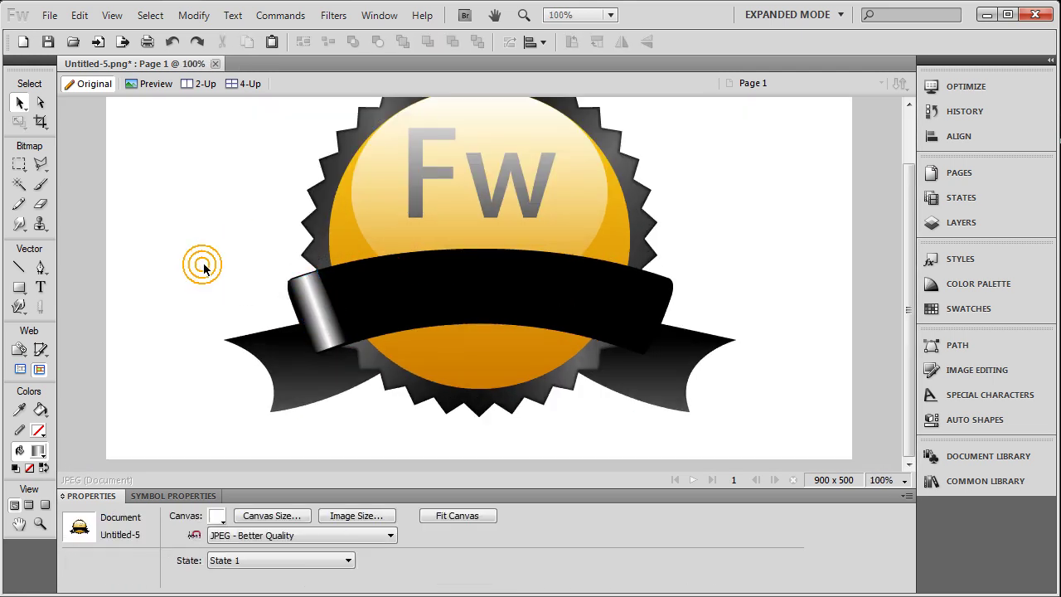
# Step: Lower the gradient strip's opacity to 24 for a subtle sheen on the ribbon's left fold
pyautogui.click(301, 306)
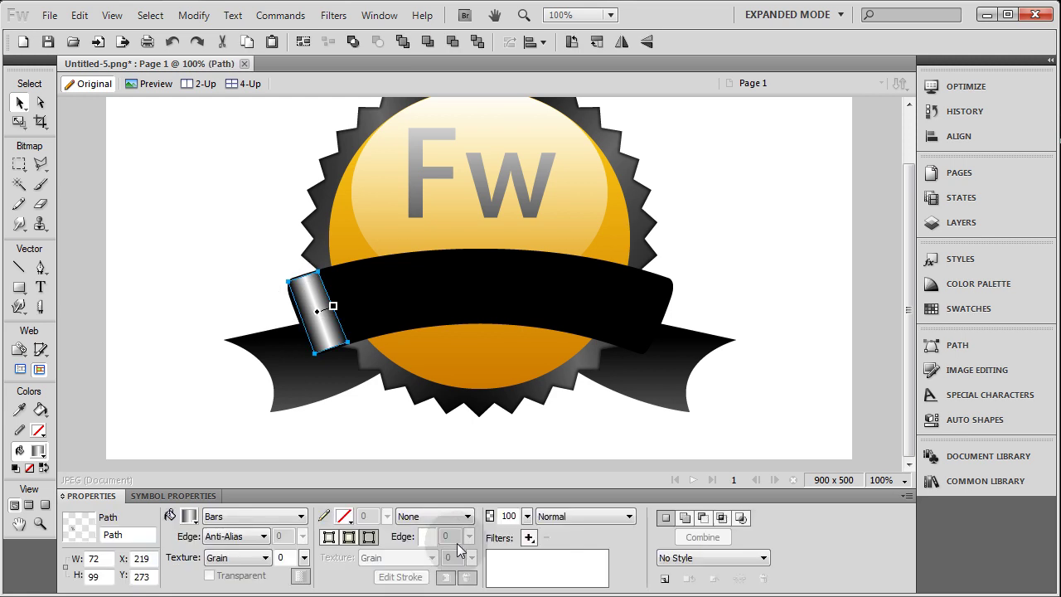
pyautogui.moveTo(530, 517); pyautogui.dragTo(532, 578)
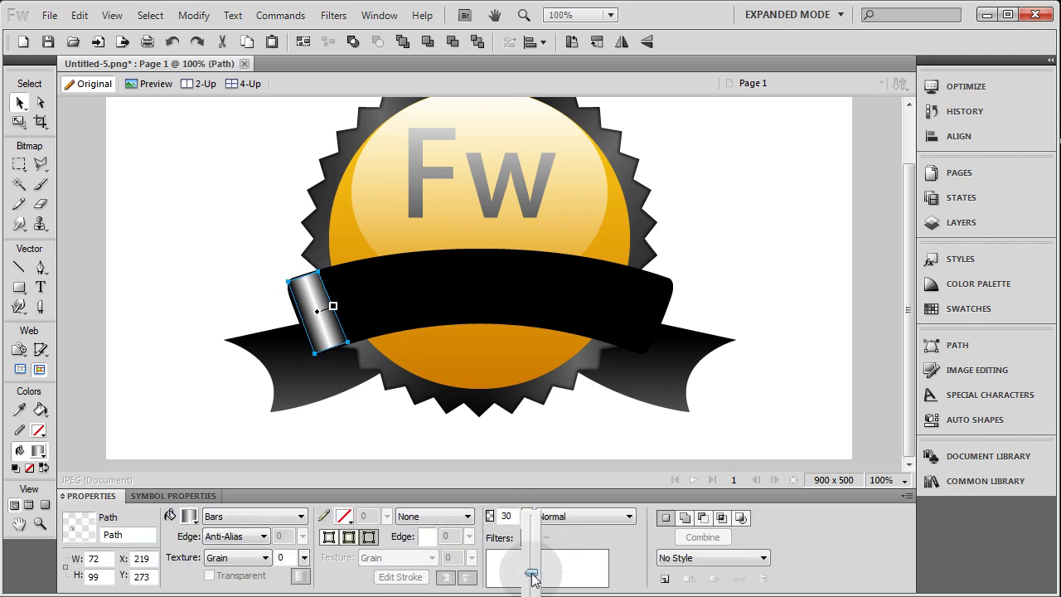
pyautogui.click(185, 243)
pyautogui.click(190, 245)
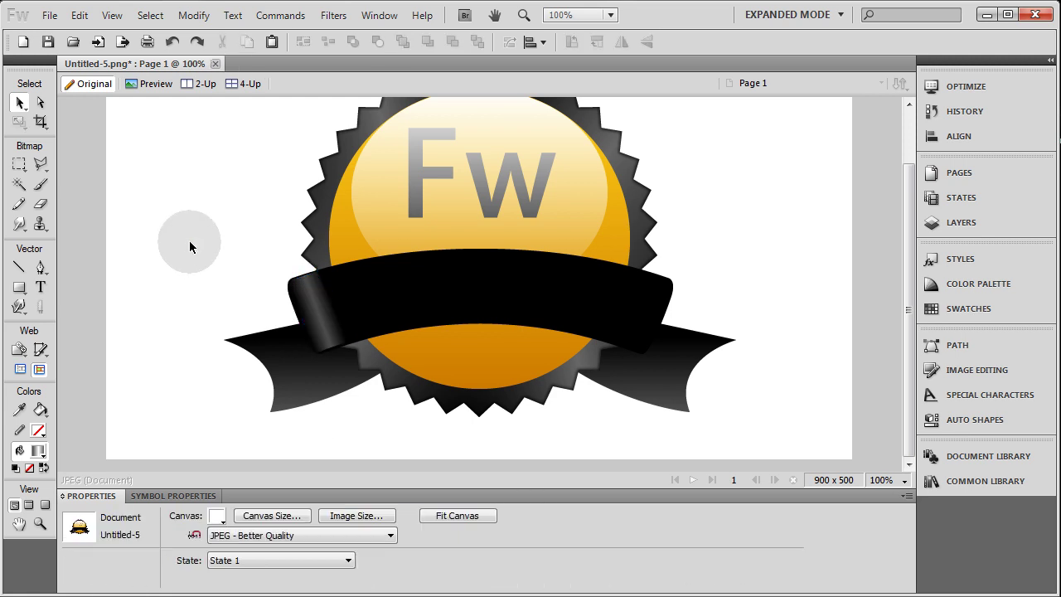
pyautogui.scroll(2, 199, 273)
pyautogui.click(316, 371)
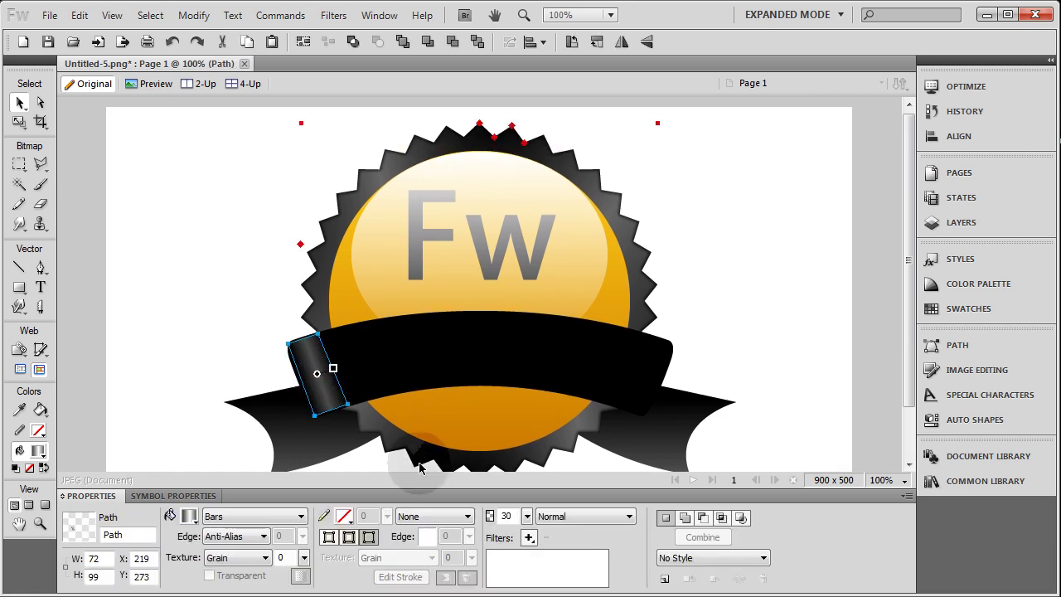
pyautogui.click(527, 517)
pyautogui.moveTo(527, 518); pyautogui.dragTo(527, 523)
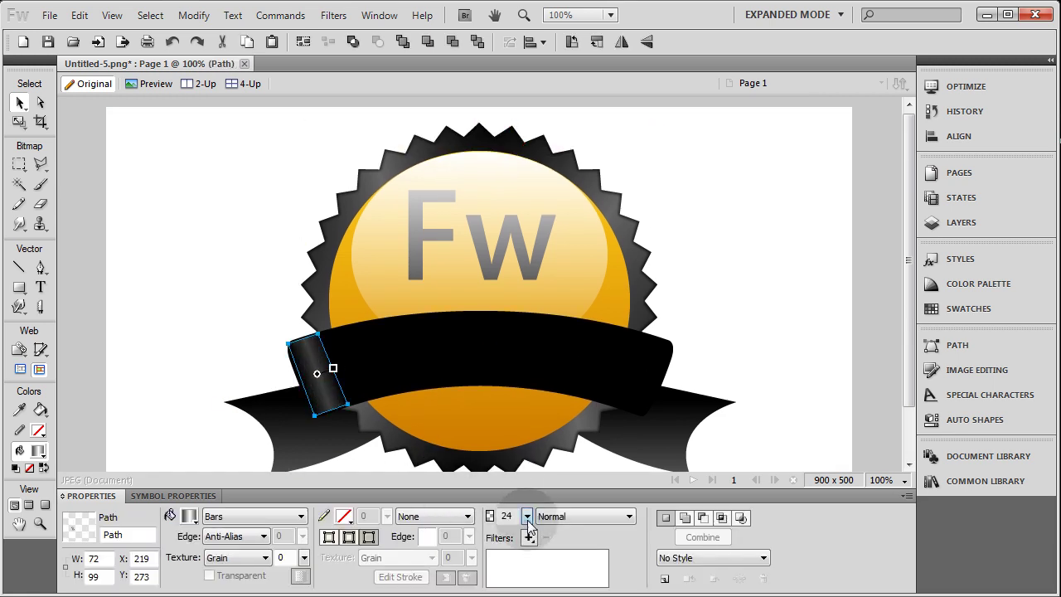
pyautogui.click(171, 291)
pyautogui.click(171, 292)
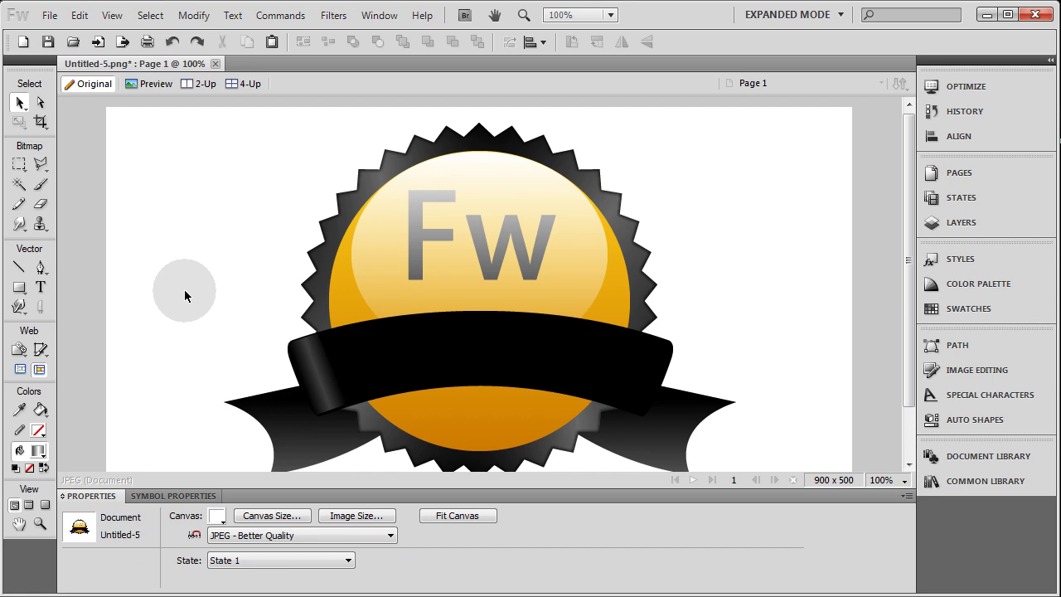
pyautogui.scroll(1, 190, 316)
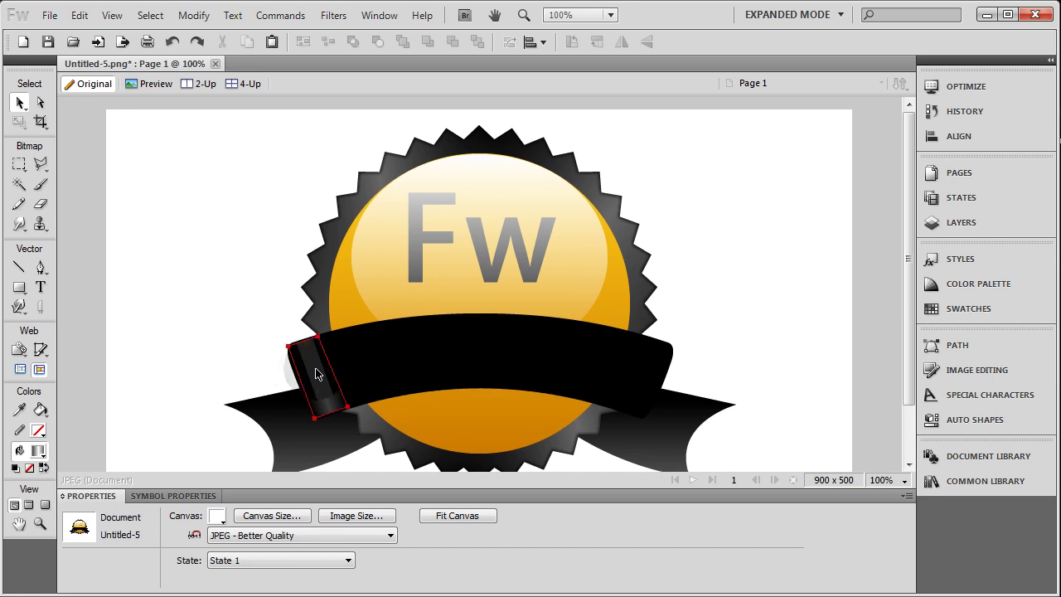
pyautogui.scroll(-2, 249, 298)
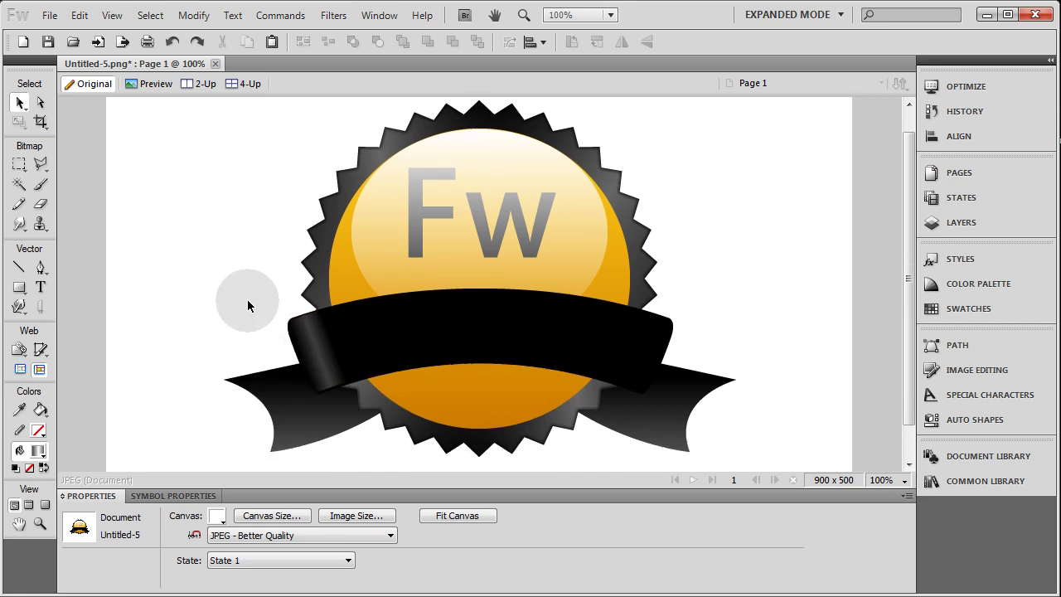
# Step: Flip a duplicate of the gradient strip horizontally and place it on the ribbon's right end at X 612, Y 273
pyautogui.click(325, 349)
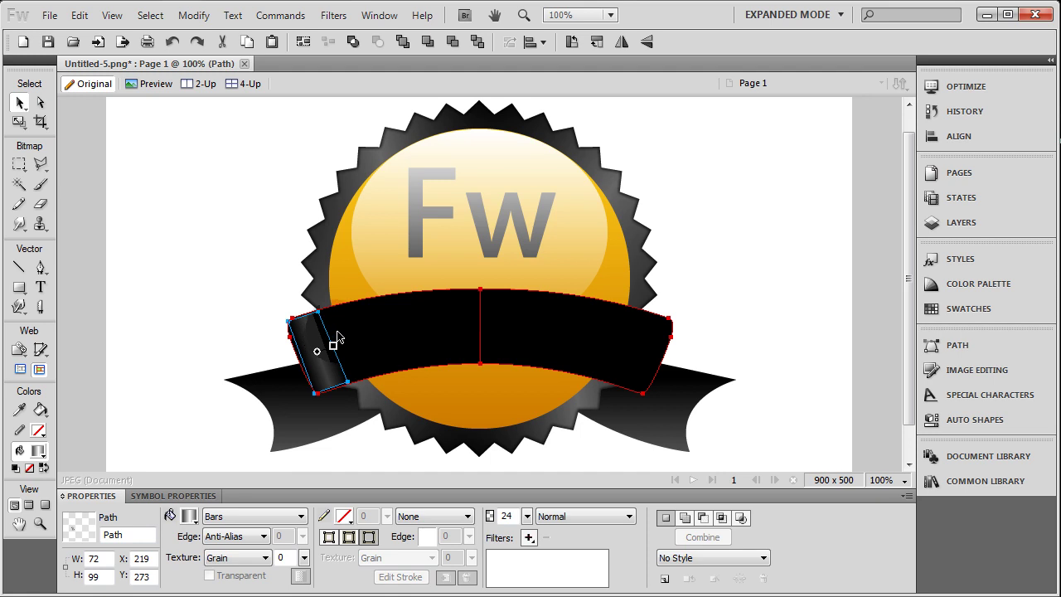
pyautogui.click(623, 43)
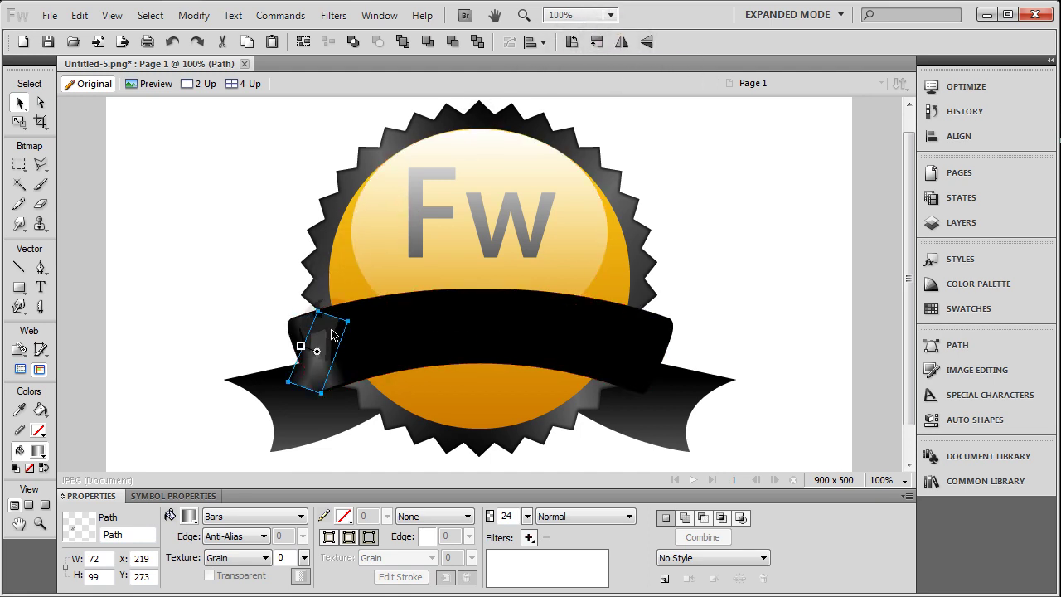
pyautogui.moveTo(332, 335); pyautogui.dragTo(668, 332)
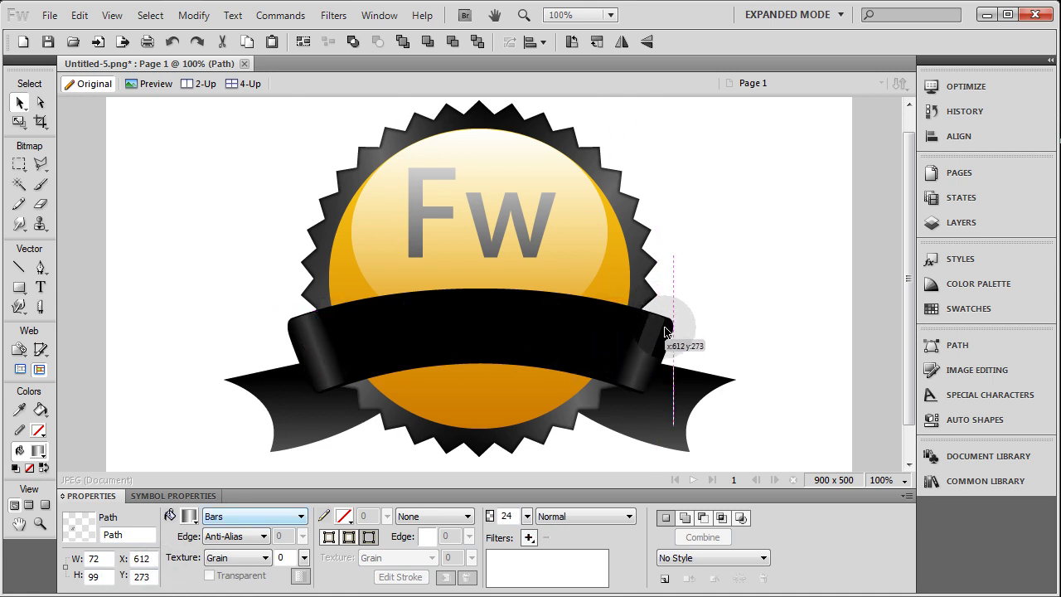
pyautogui.click(775, 353)
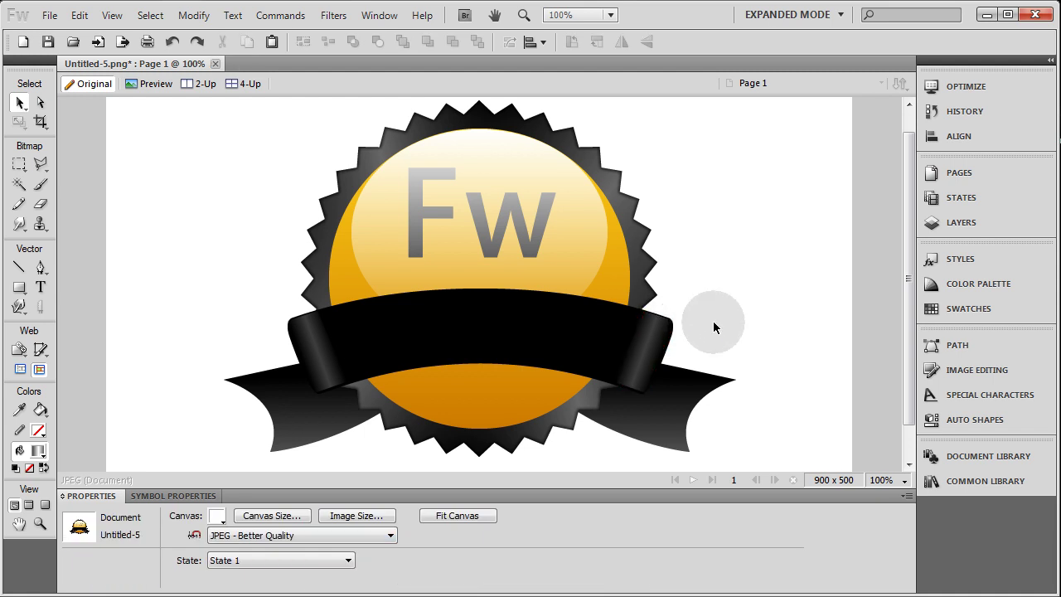
pyautogui.click(654, 336)
pyautogui.click(220, 273)
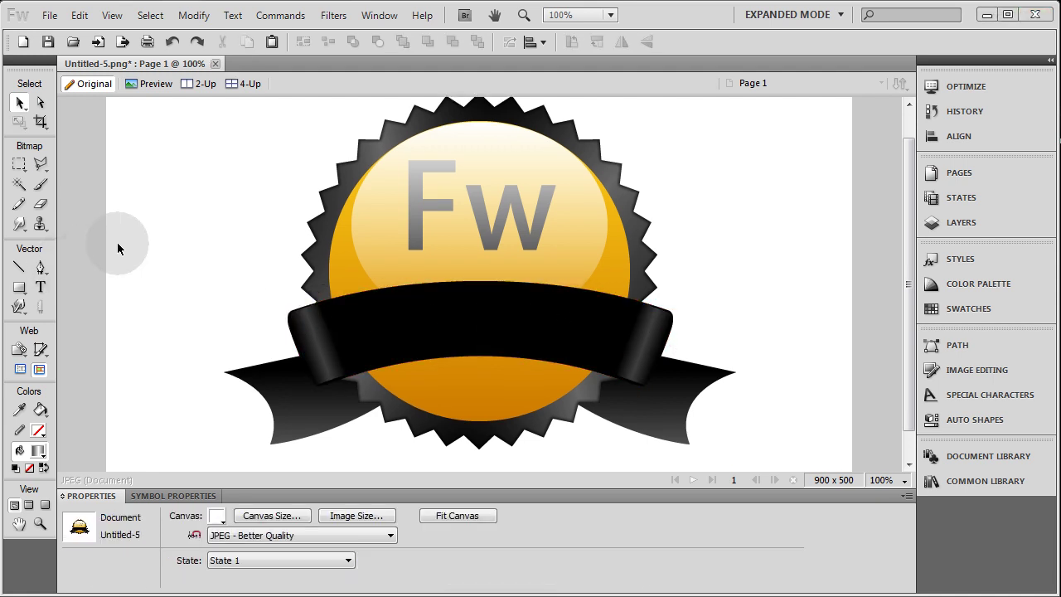
# Step: Draw a curved Pen path about 439 by 39 across the ribbon's middle, from left edge to right edge, following its arc
pyautogui.click(41, 269)
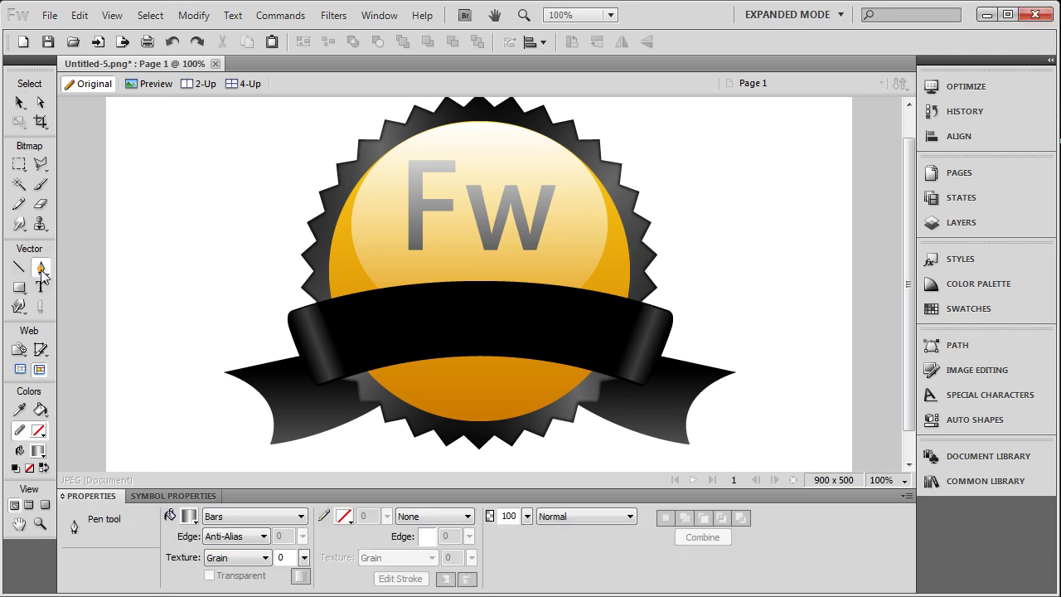
pyautogui.click(292, 355)
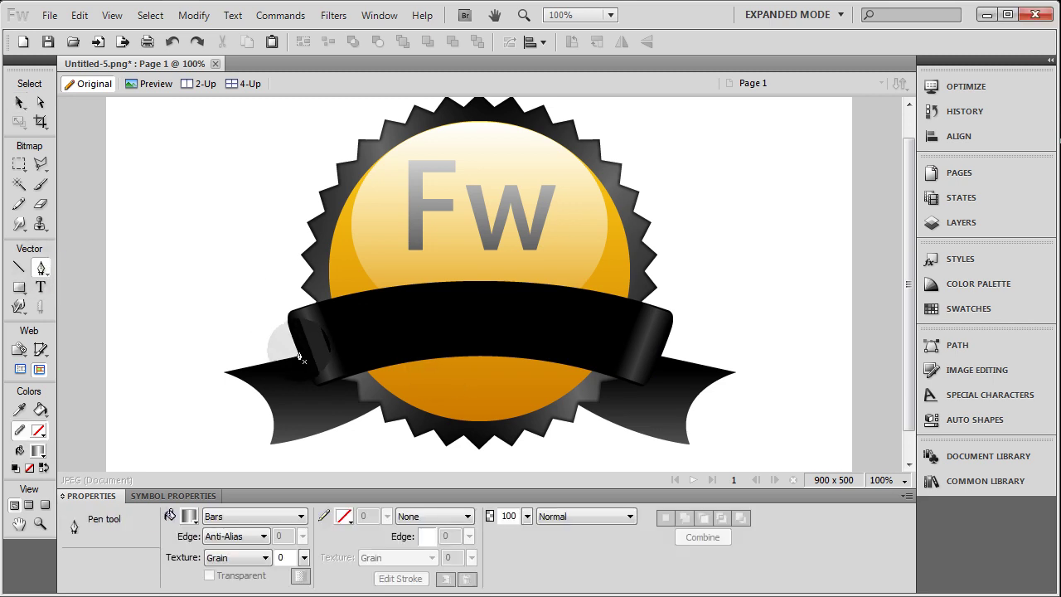
pyautogui.click(299, 352)
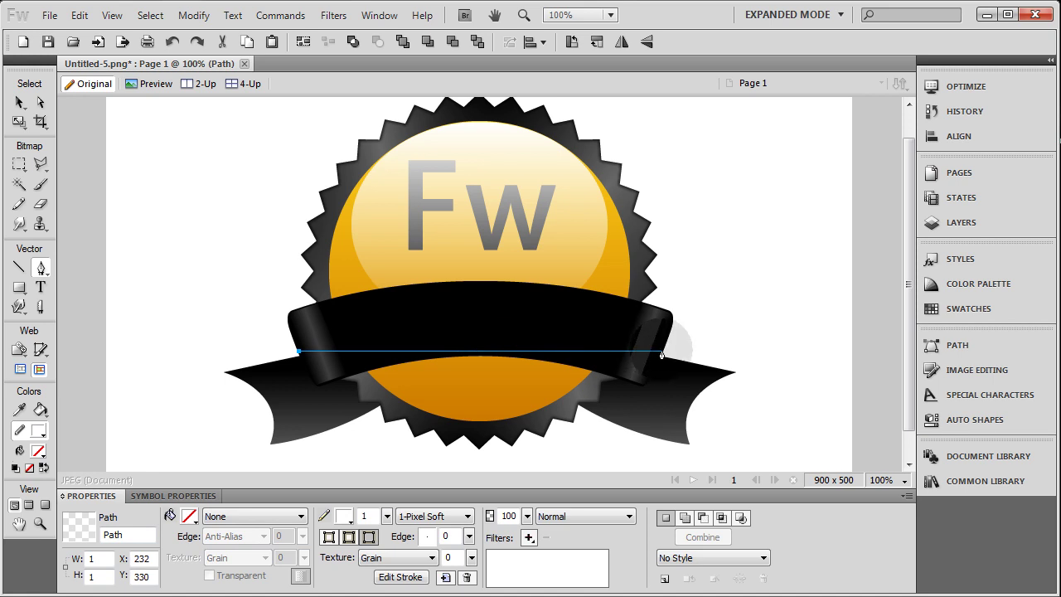
pyautogui.moveTo(662, 355); pyautogui.dragTo(872, 428)
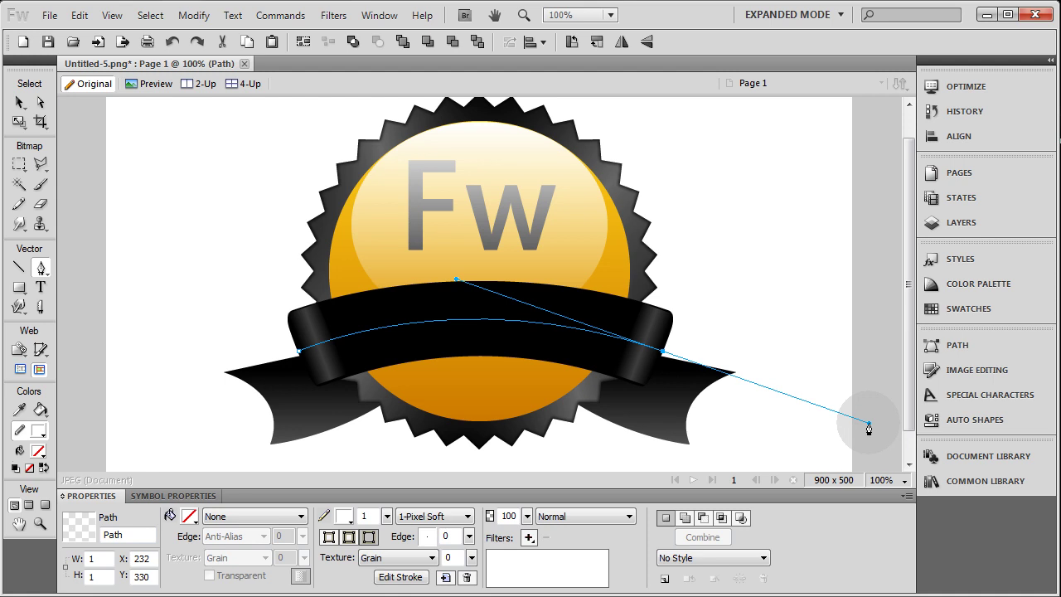
pyautogui.moveTo(869, 428); pyautogui.dragTo(869, 426)
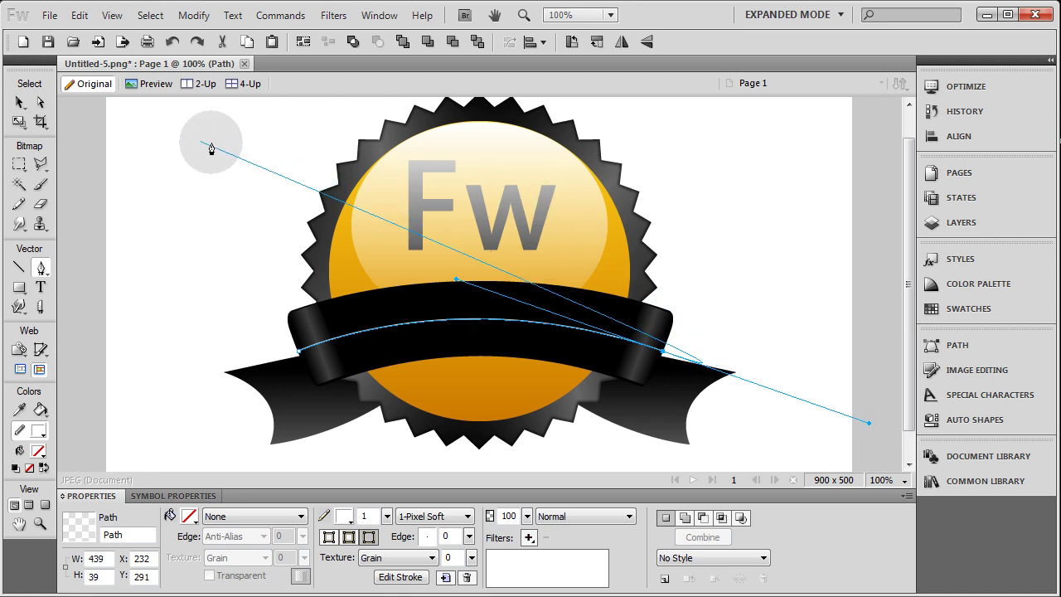
pyautogui.click(21, 104)
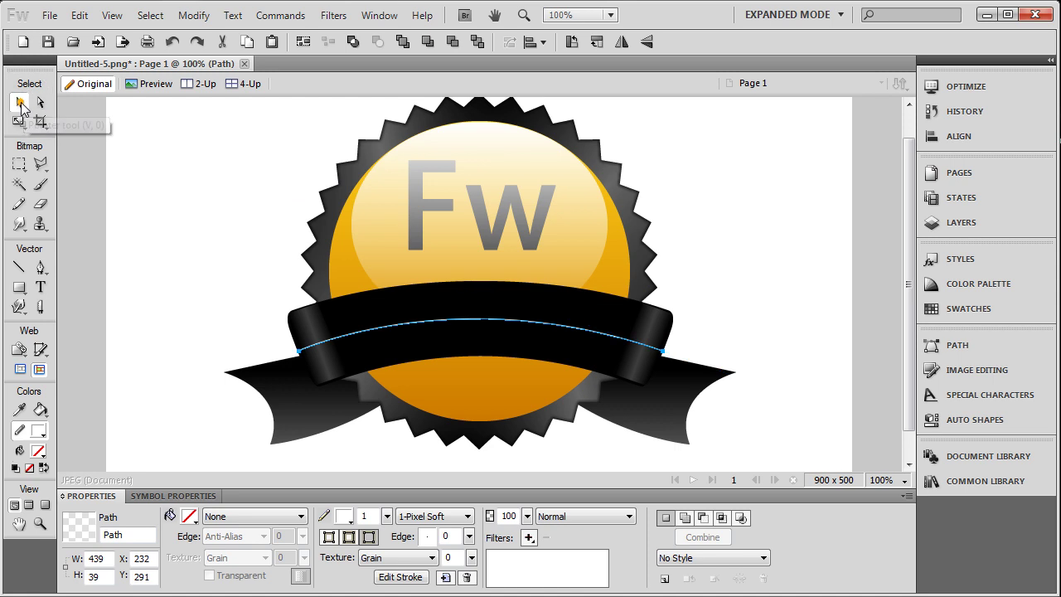
# Step: Add a bold Adobe Fan Heiti Std text object reading "CERTIFIED" over the badge
pyautogui.click(212, 166)
pyautogui.click(41, 287)
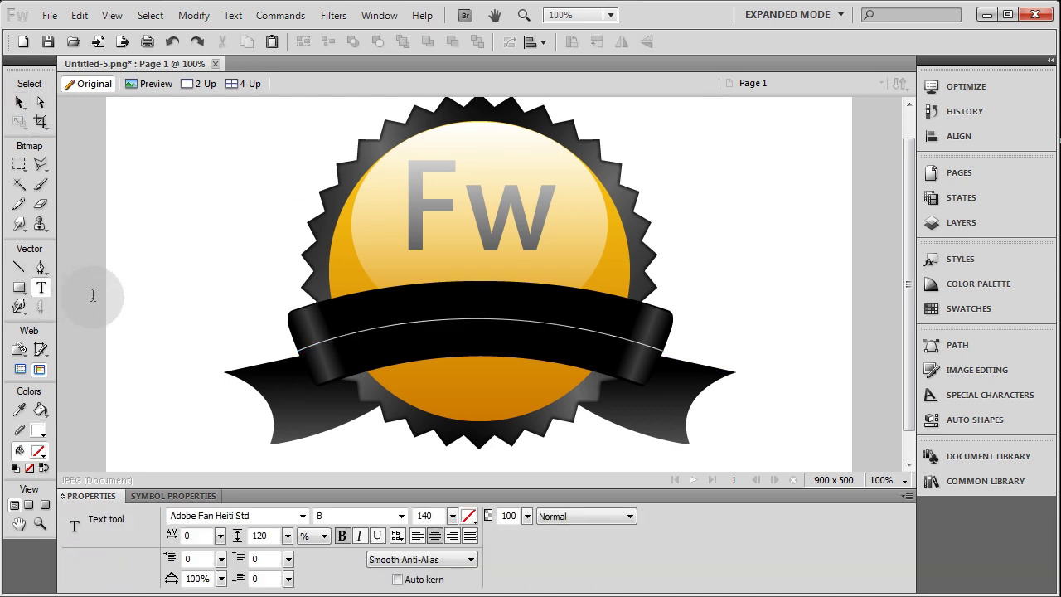
pyautogui.click(373, 321)
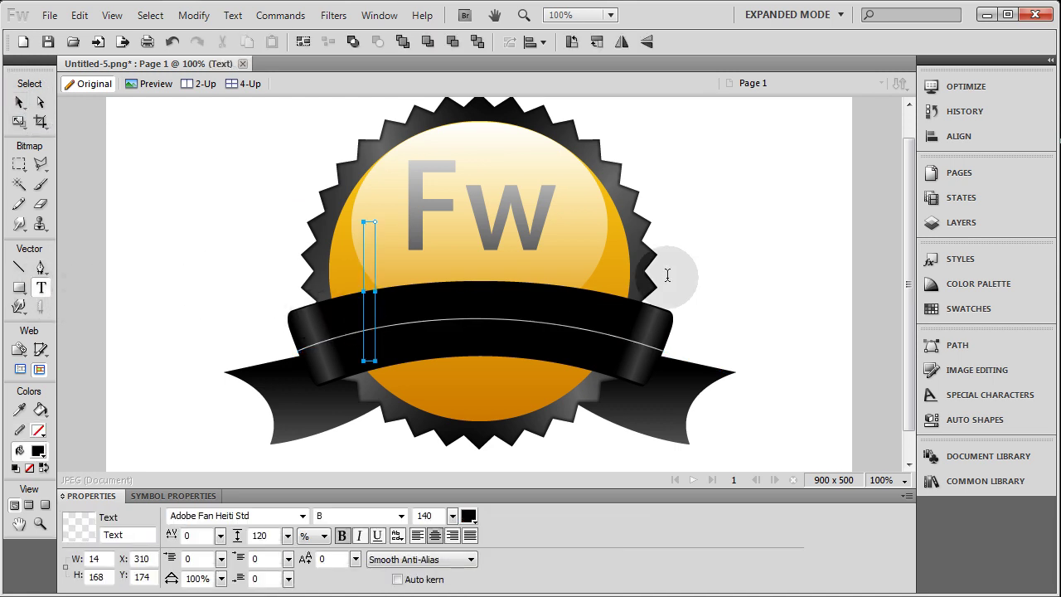
pyautogui.write('CERTIFIED')
pyautogui.press('Escape')
# Step: Make the "CERTIFIED" text white at size 49 and place it centred on the ribbon at X 329, Y 268
pyautogui.click(469, 515)
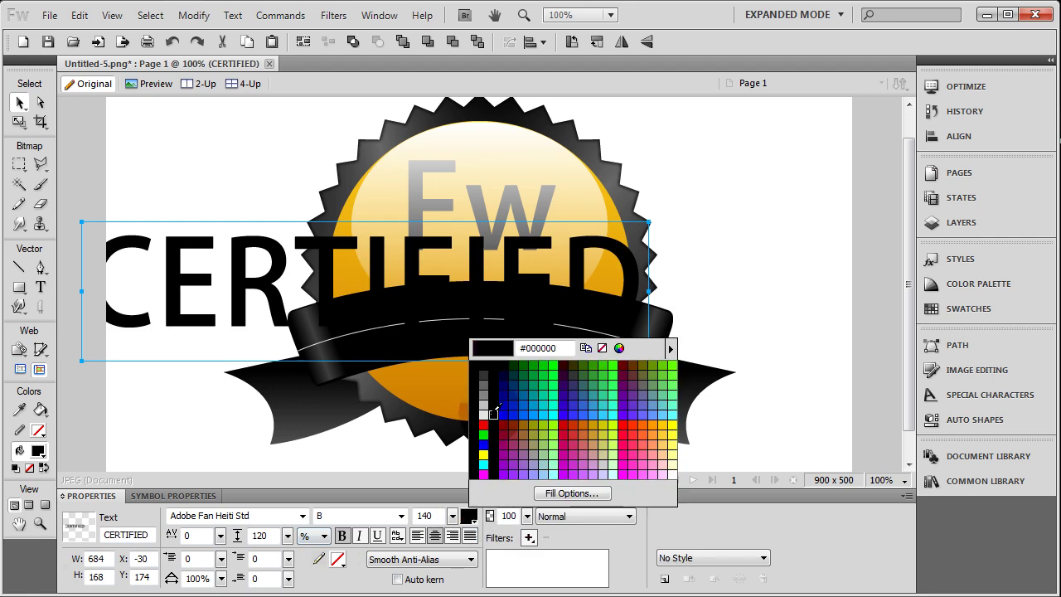
pyautogui.click(487, 419)
pyautogui.moveTo(452, 515); pyautogui.dragTo(460, 561)
pyautogui.moveTo(434, 302); pyautogui.dragTo(548, 313)
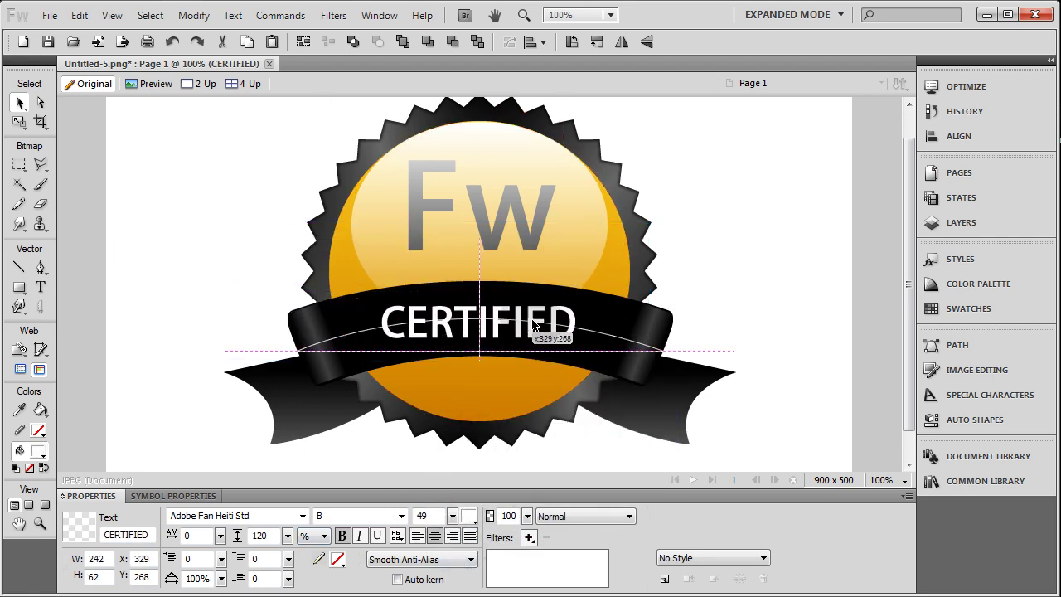
# Step: Set the "CERTIFIED" text's letter spacing to 200 and size to 54, and recentre it on the ribbon at X 270, Y 262
pyautogui.moveTo(221, 535)
pyautogui.mouseDown()
pyautogui.moveTo(221, 498)
pyautogui.moveTo(217, 550)
pyautogui.moveTo(220, 508)
pyautogui.moveTo(222, 531)
pyautogui.mouseUp()
pyautogui.moveTo(453, 516); pyautogui.dragTo(454, 506)
pyautogui.moveTo(514, 335); pyautogui.dragTo(508, 336)
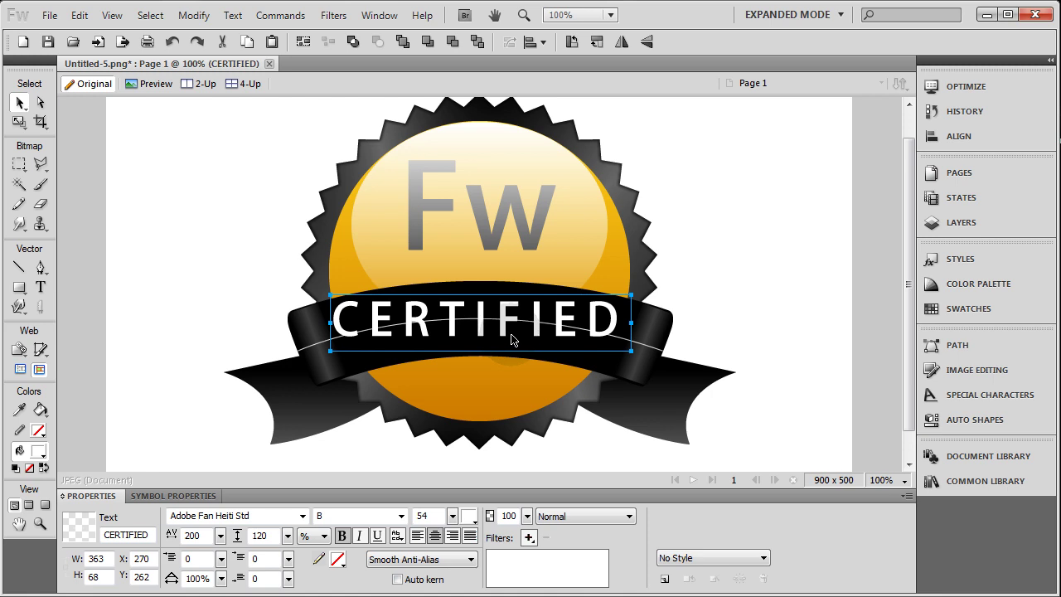
# Step: Attach the "CERTIFIED" text to the curved path running across the ribbon
pyautogui.click(698, 303)
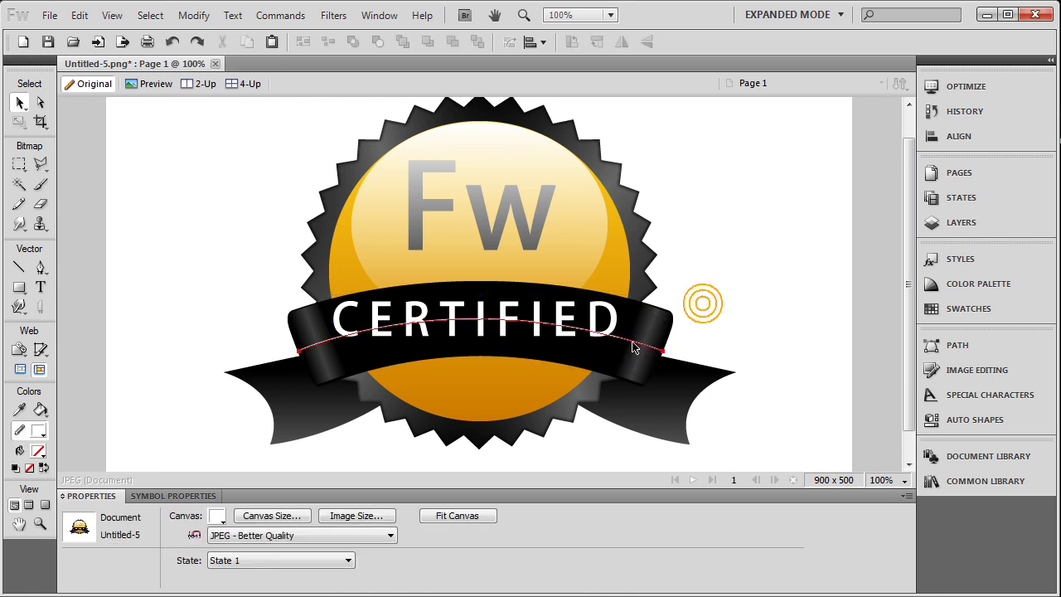
pyautogui.click(631, 346)
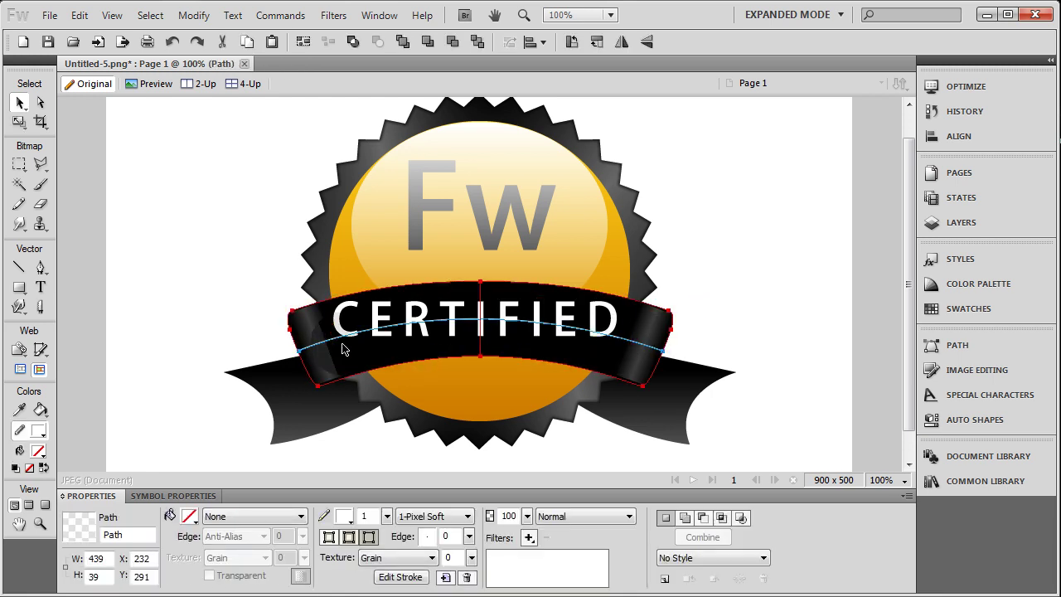
pyautogui.keyDown('shift'); pyautogui.click(601, 314); pyautogui.keyUp('shift')
pyautogui.click(236, 15)
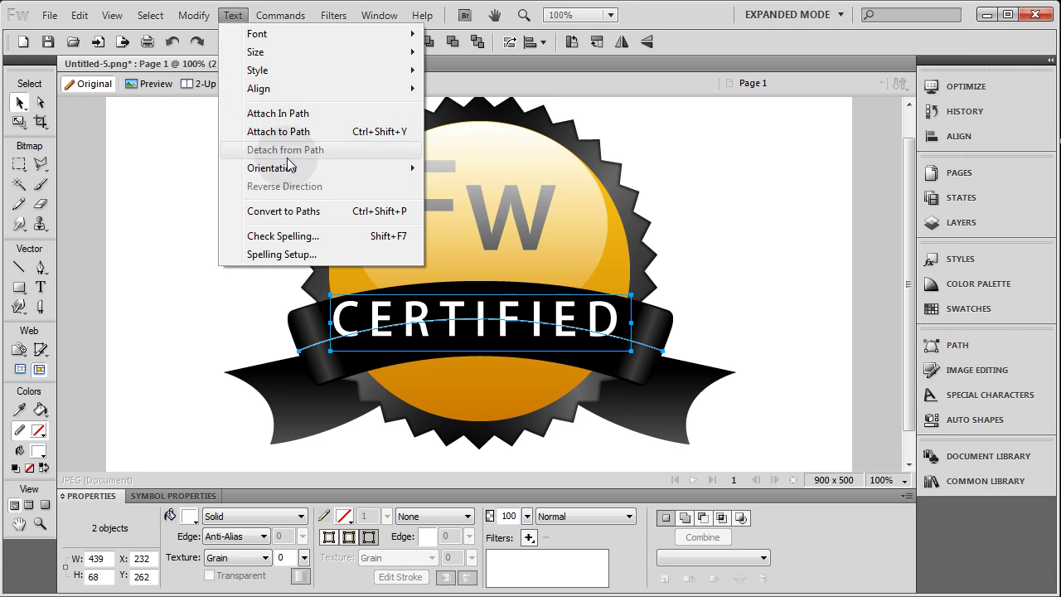
pyautogui.click(295, 131)
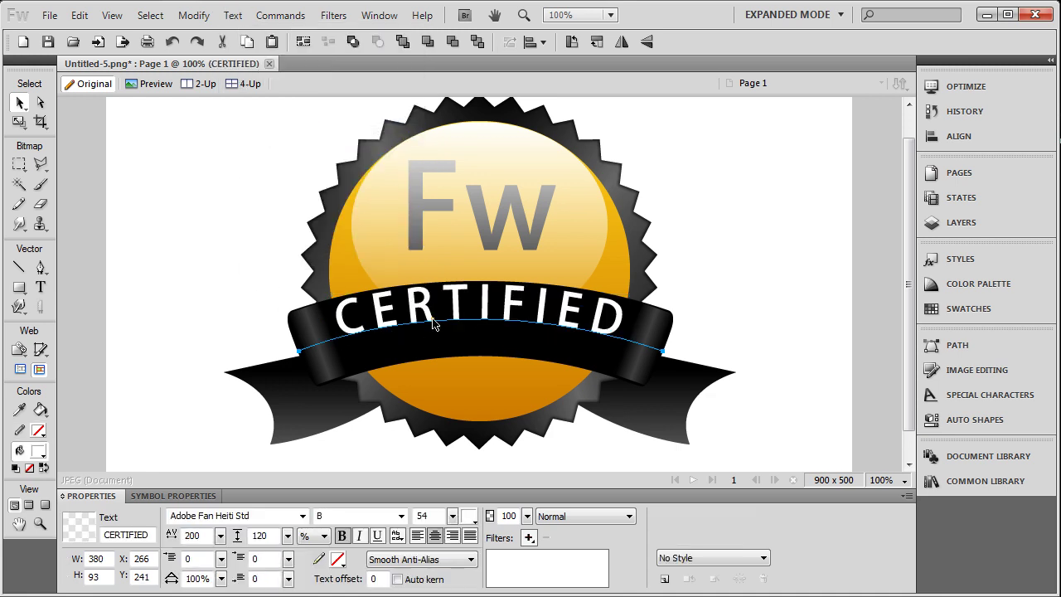
# Step: Nudge the curved "CERTIFIED" text down to Y 259 so it sits in the middle of the ribbon
pyautogui.press('Down')
pyautogui.press('Down')
pyautogui.press('Down')
pyautogui.press('Down')
pyautogui.press('Down')
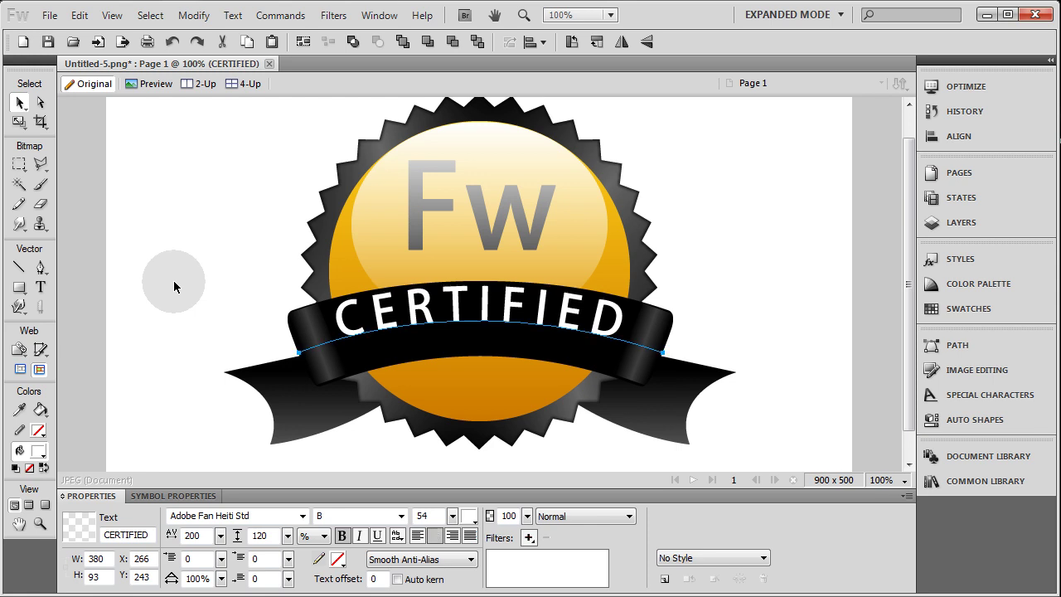
pyautogui.press('Down')
pyautogui.press('Down')
pyautogui.press('Down')
pyautogui.press('Down')
pyautogui.press('Down')
pyautogui.press('Down')
pyautogui.press('Down')
pyautogui.press('Down')
pyautogui.press('Down')
pyautogui.press('Down')
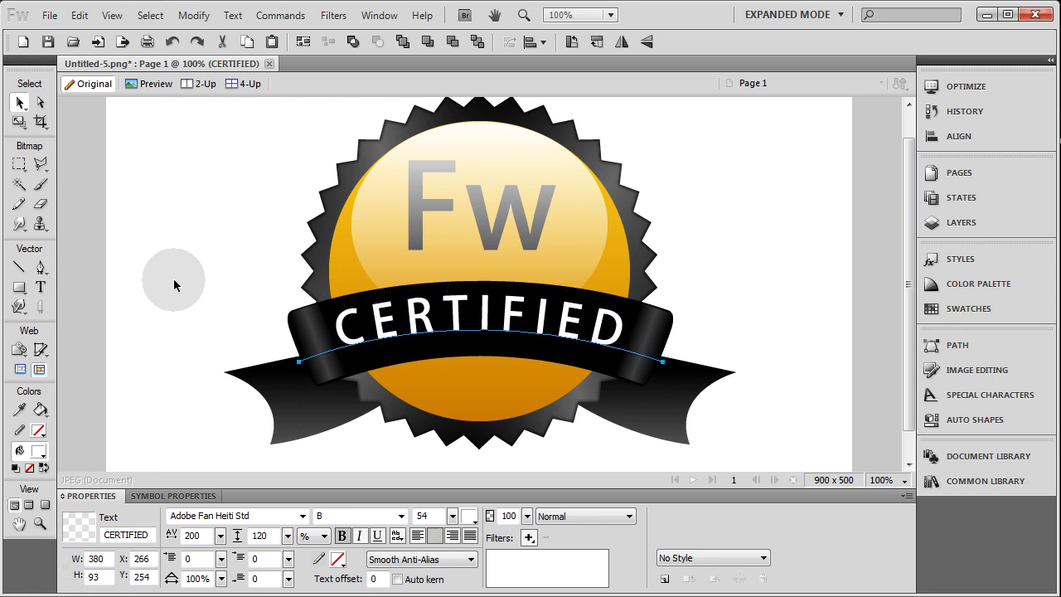
pyautogui.click(173, 292)
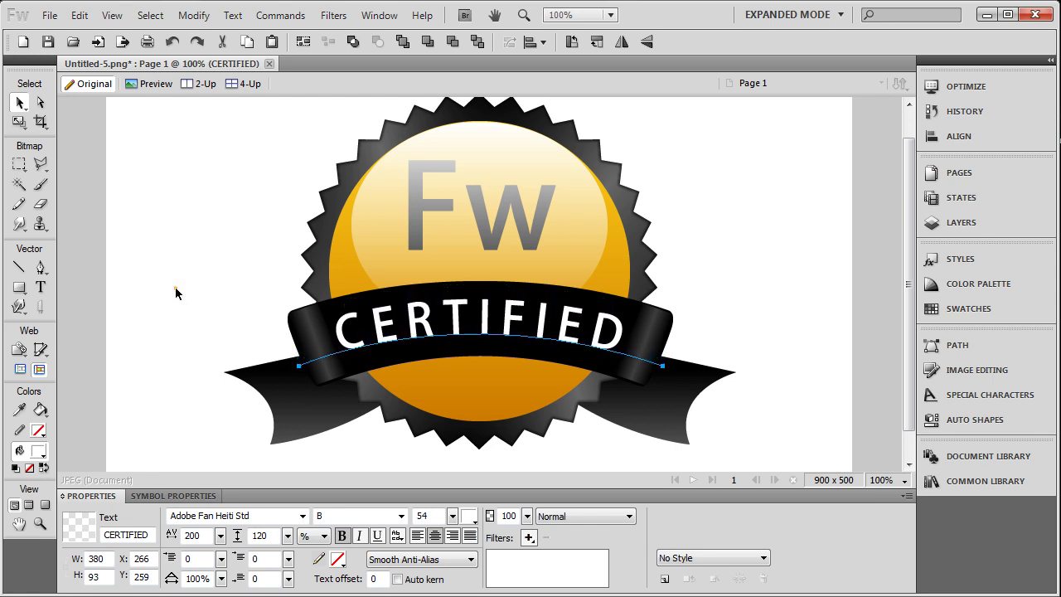
# Step: Try a 1-pixel black stroke around the large orange circle
pyautogui.click(334, 241)
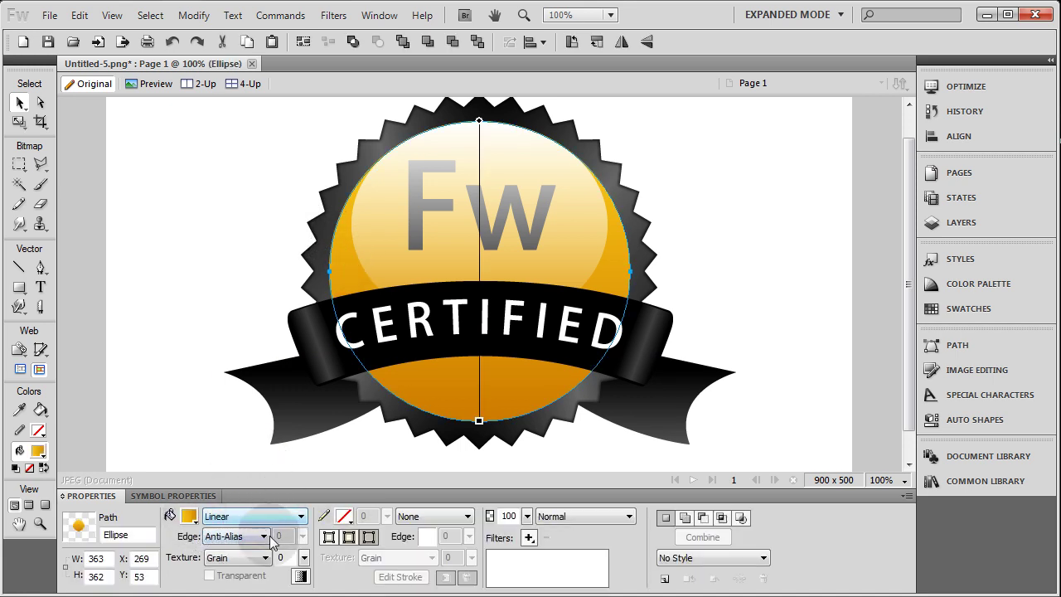
pyautogui.click(344, 516)
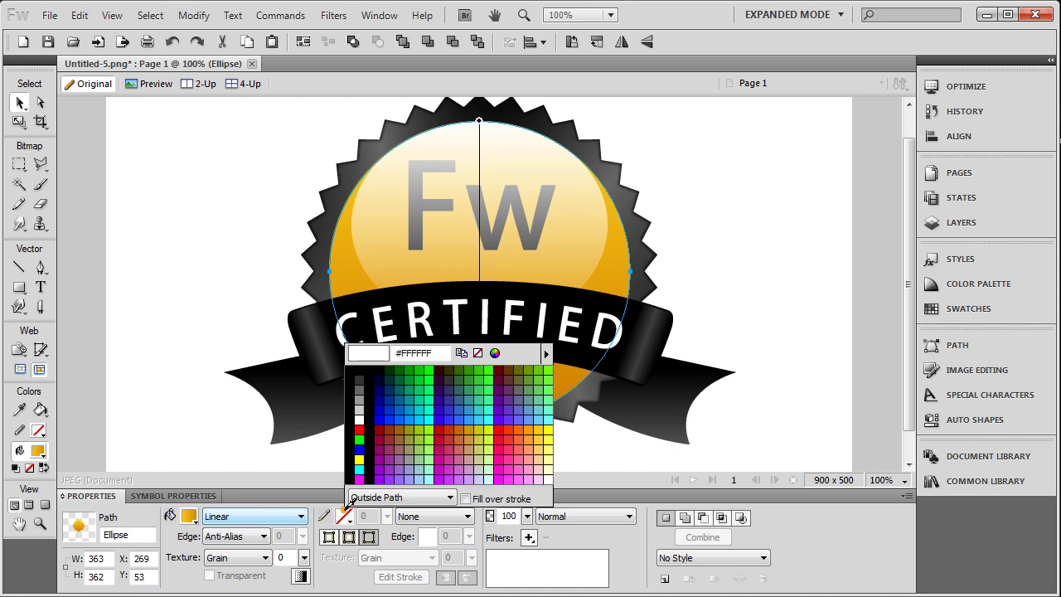
pyautogui.click(352, 451)
pyautogui.click(187, 258)
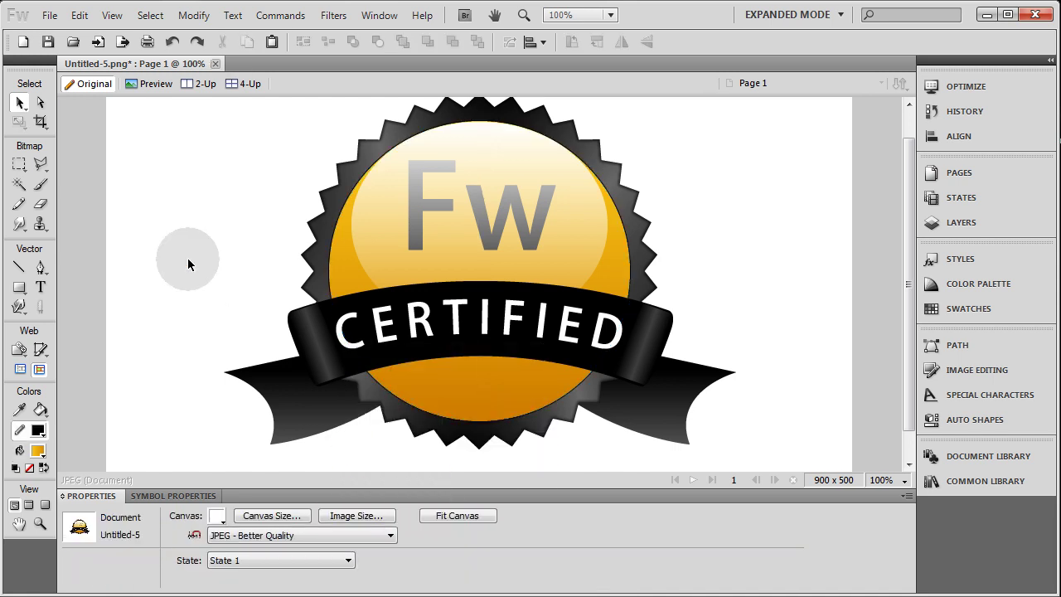
# Step: Remove the black stroke from the large orange circle
pyautogui.click(338, 265)
pyautogui.click(344, 515)
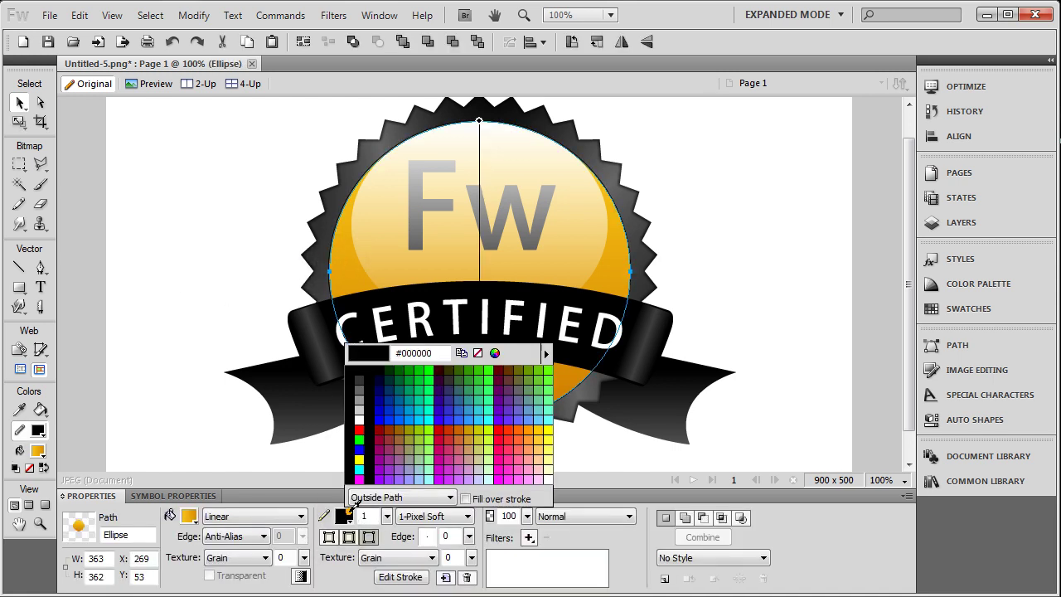
pyautogui.click(479, 354)
# Step: Add a black Glow filter with width 0 to the large orange circle and adjust its softness and opacity
pyautogui.click(529, 537)
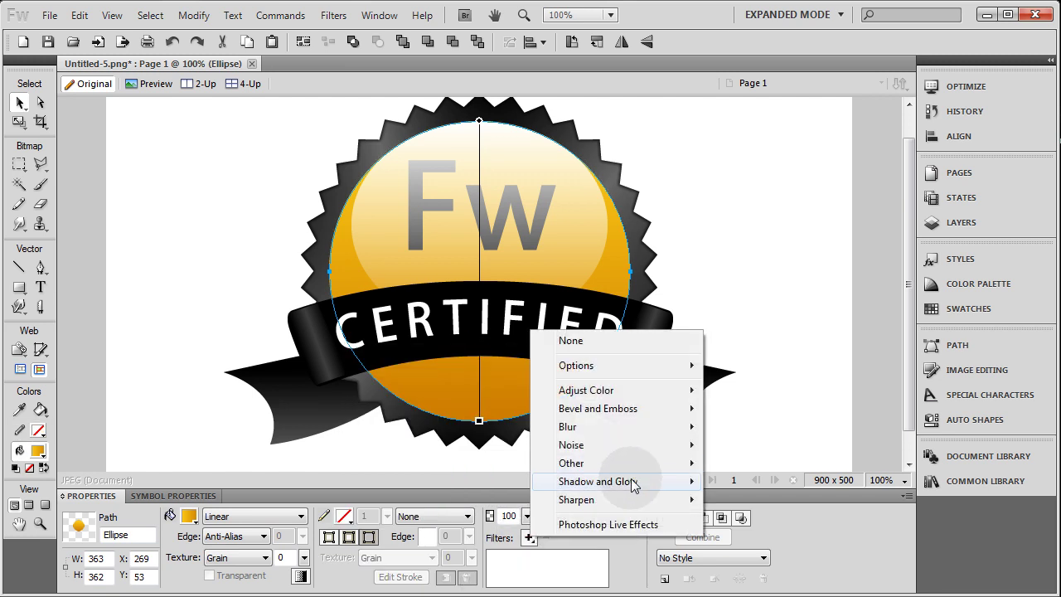
pyautogui.moveTo(632, 482)
pyautogui.click(741, 499)
pyautogui.click(555, 568)
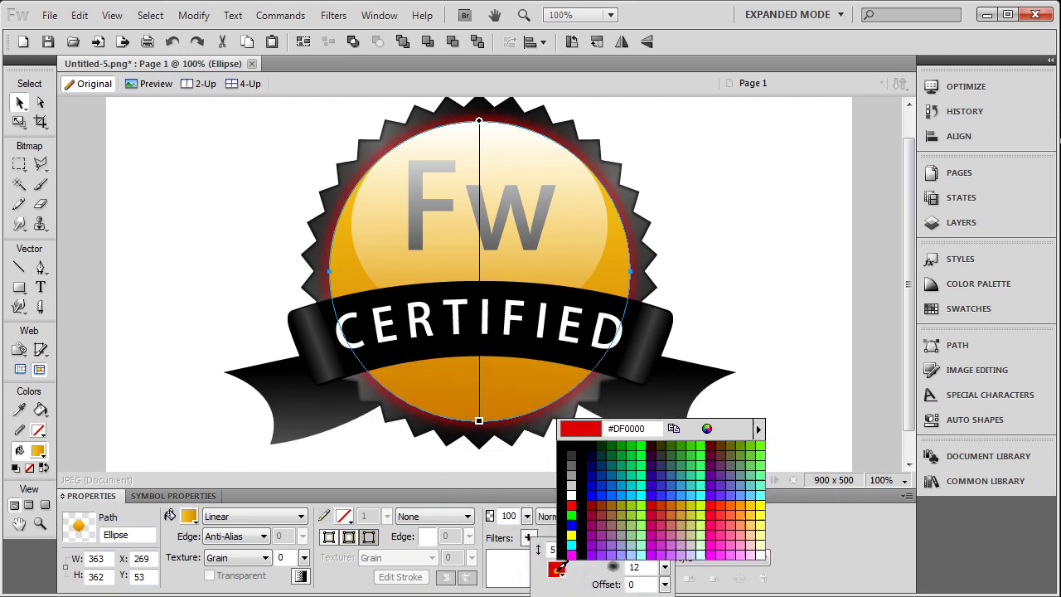
pyautogui.click(581, 454)
pyautogui.moveTo(585, 549); pyautogui.dragTo(591, 592)
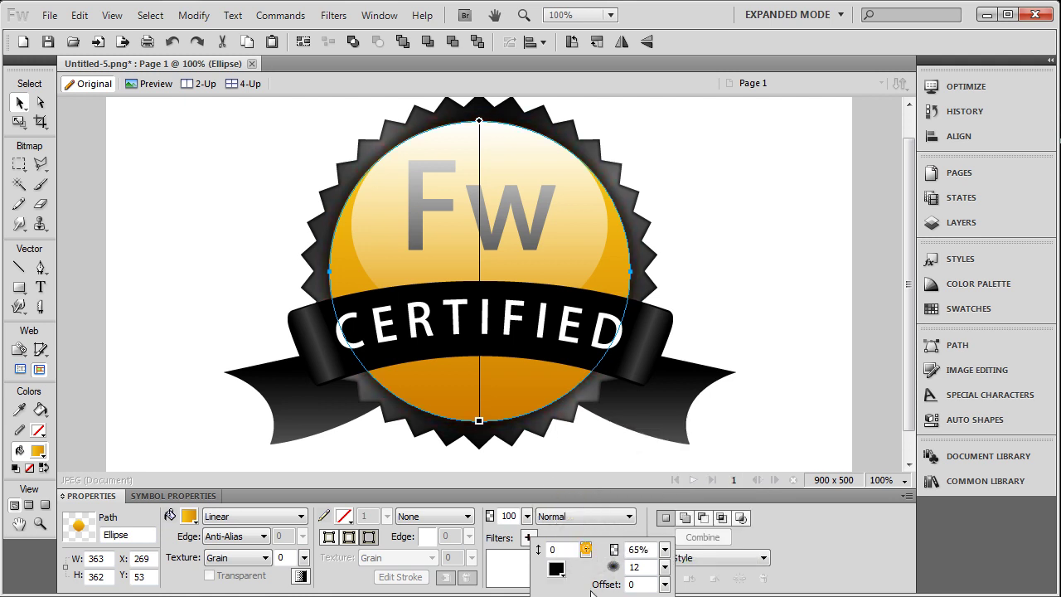
pyautogui.moveTo(664, 567); pyautogui.dragTo(664, 580)
pyautogui.click(664, 550)
pyautogui.click(764, 266)
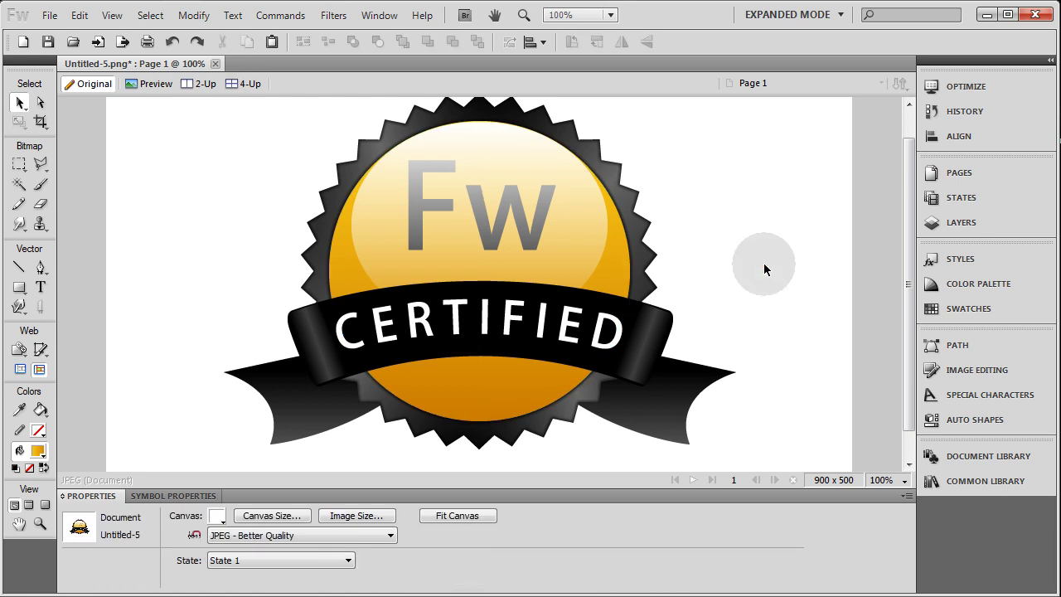
# Step: Collapse the properties area to show the whole badge, and inspect the fold on the ribbon's right end
pyautogui.moveTo(909, 282); pyautogui.dragTo(909, 275)
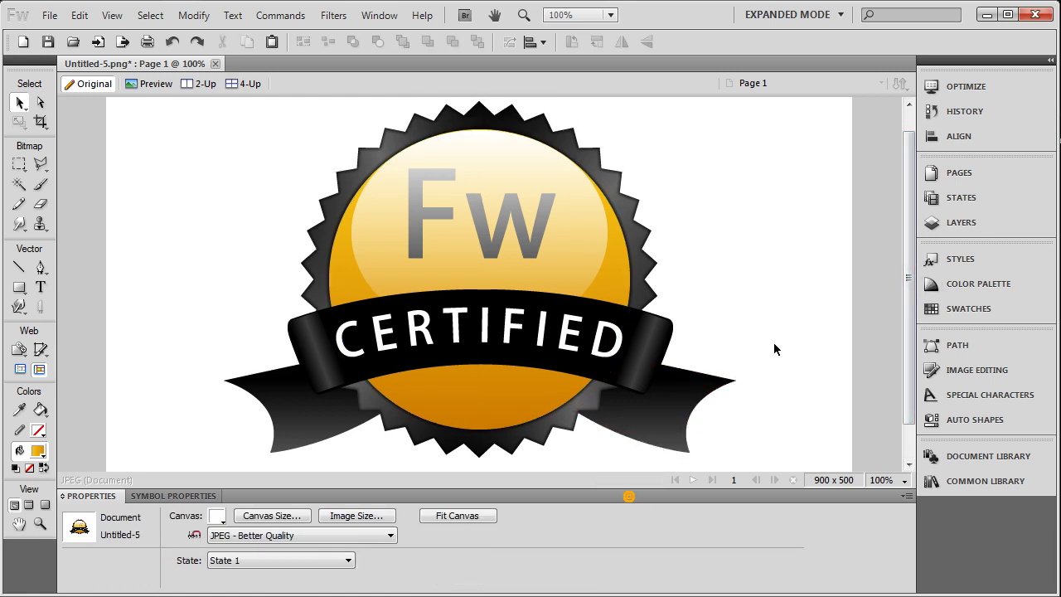
pyautogui.click(627, 497)
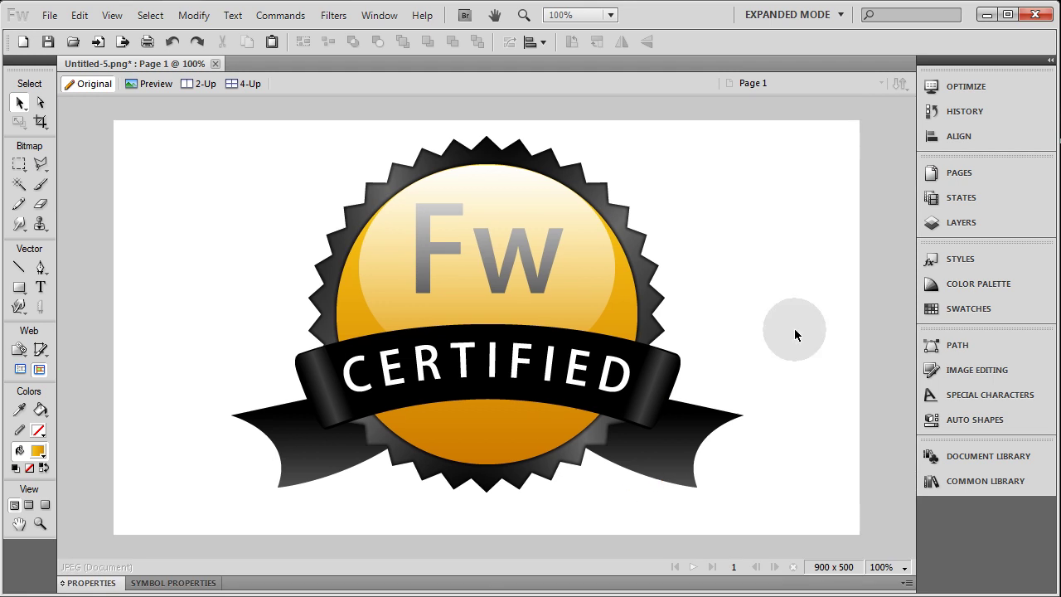
pyautogui.click(650, 373)
pyautogui.click(738, 347)
pyautogui.click(669, 369)
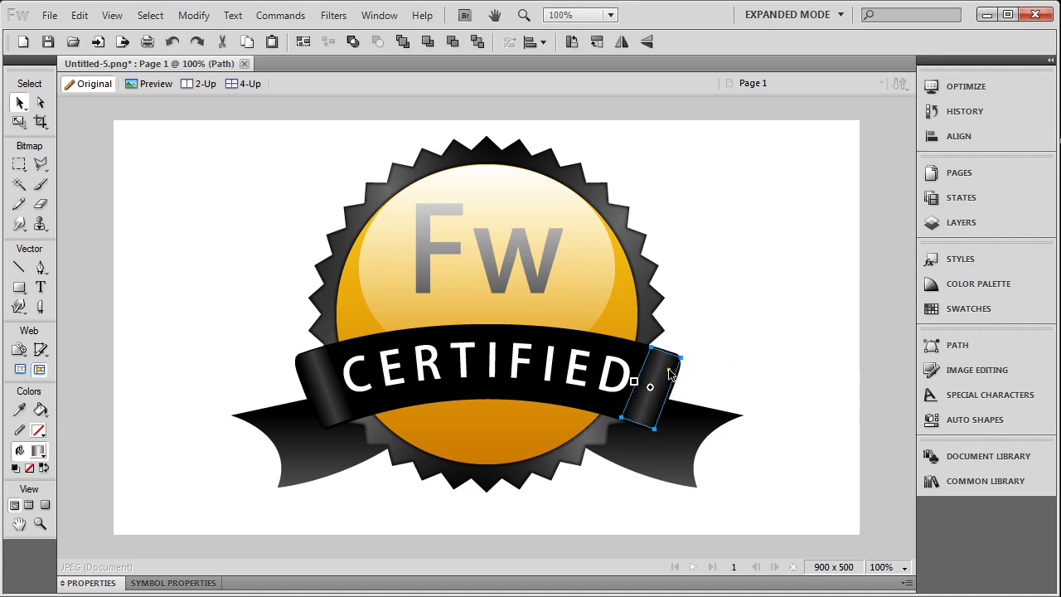
pyautogui.click(743, 331)
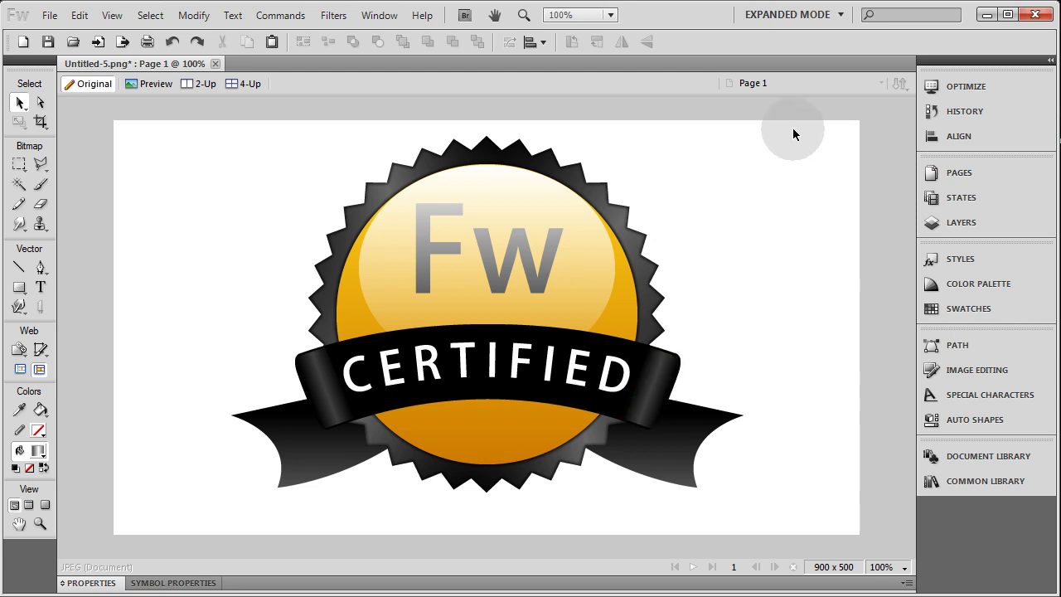
# Step: Copy all the badge objects into a new 618 x 430 pixel document with a white canvas
pyautogui.moveTo(802, 130); pyautogui.dragTo(195, 521)
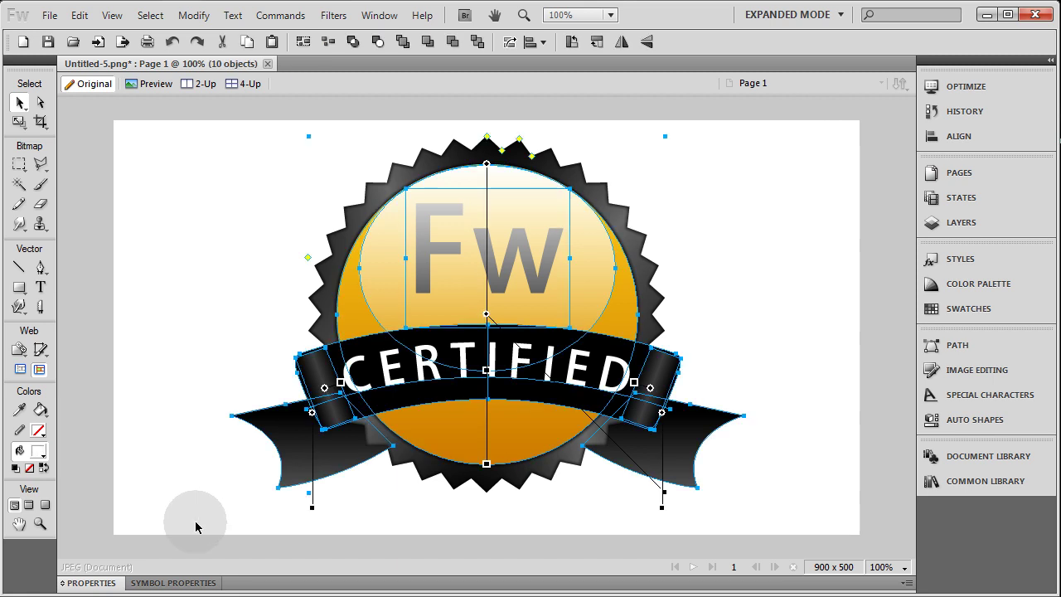
pyautogui.click(48, 15)
pyautogui.click(76, 33)
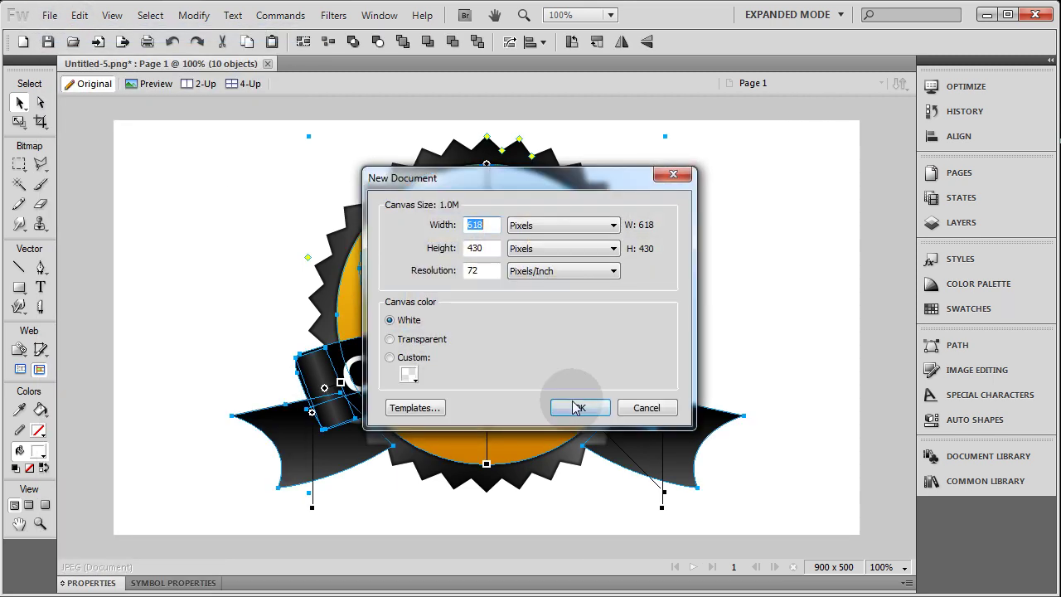
pyautogui.click(569, 409)
pyautogui.hotkey('ctrl', 'v')
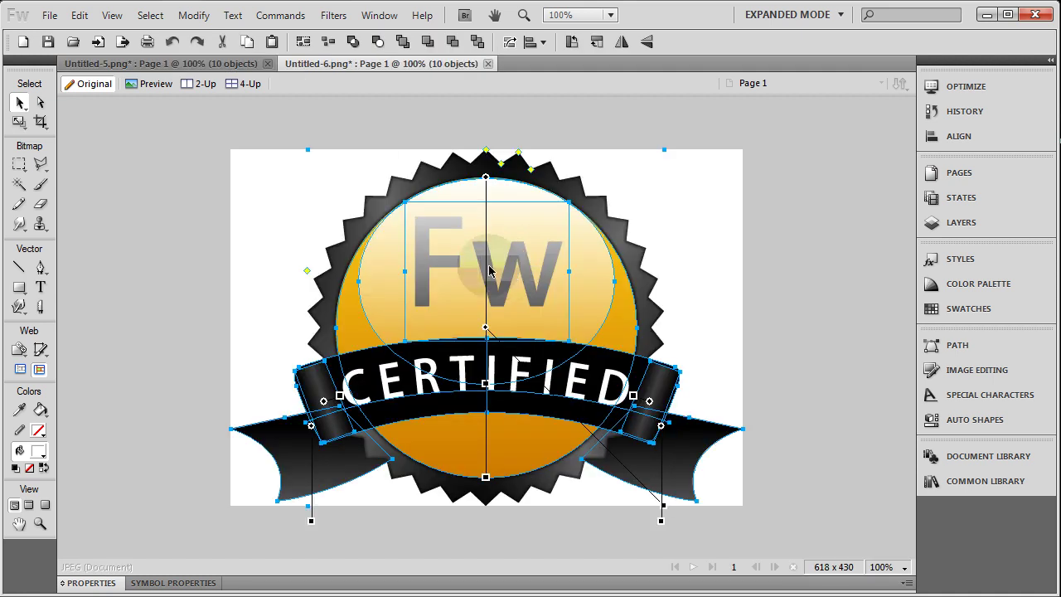
pyautogui.click(194, 63)
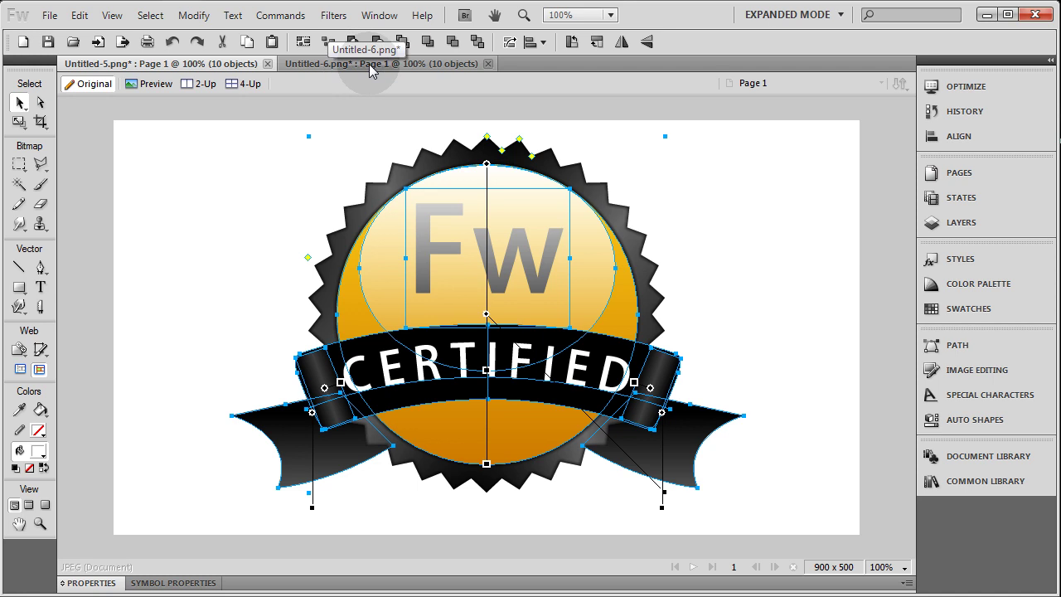
pyautogui.click(50, 15)
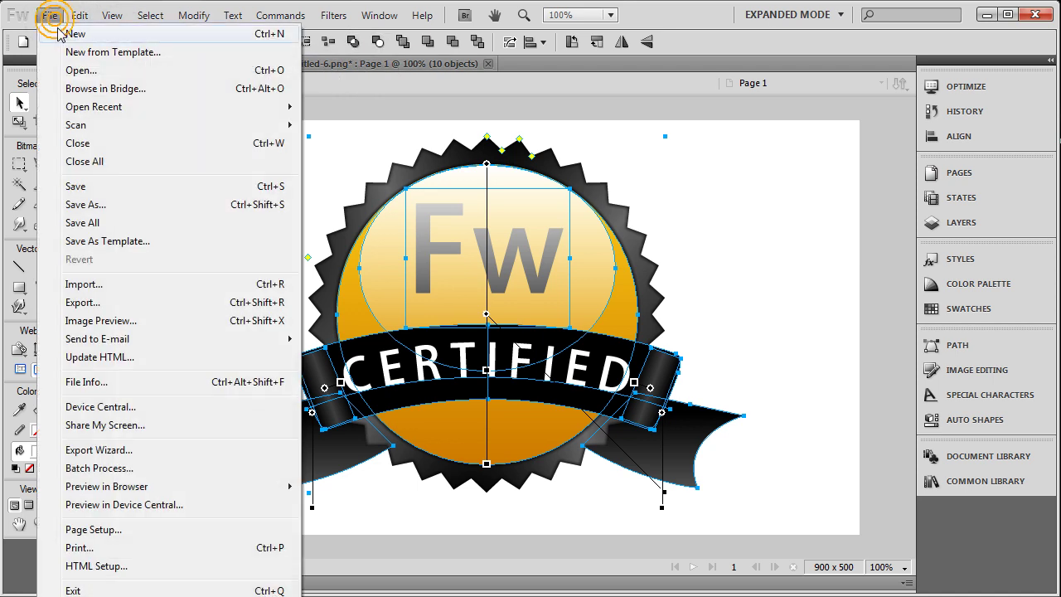
pyautogui.click(87, 205)
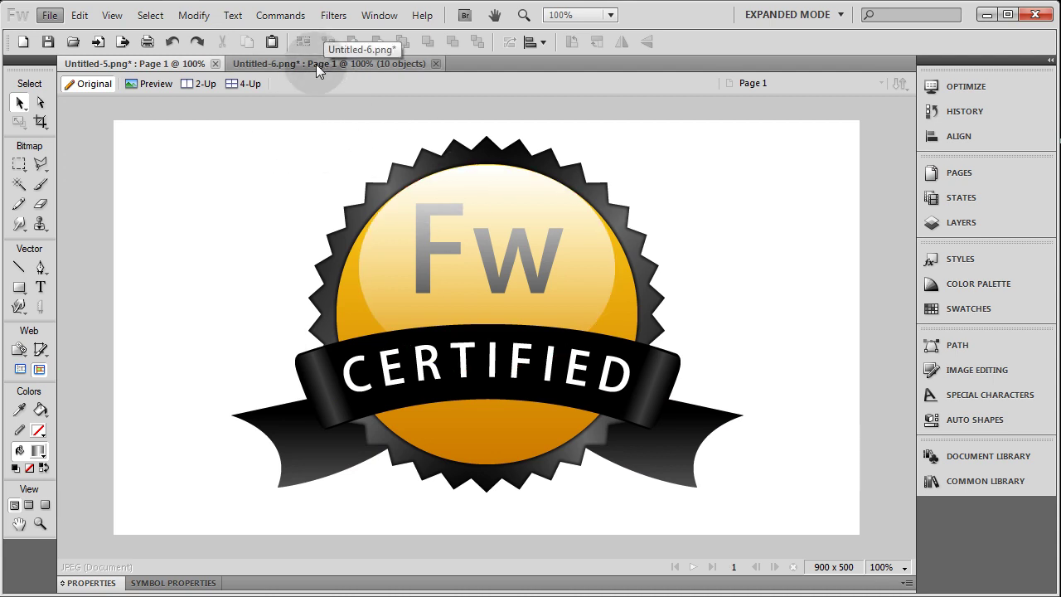
pyautogui.click(316, 64)
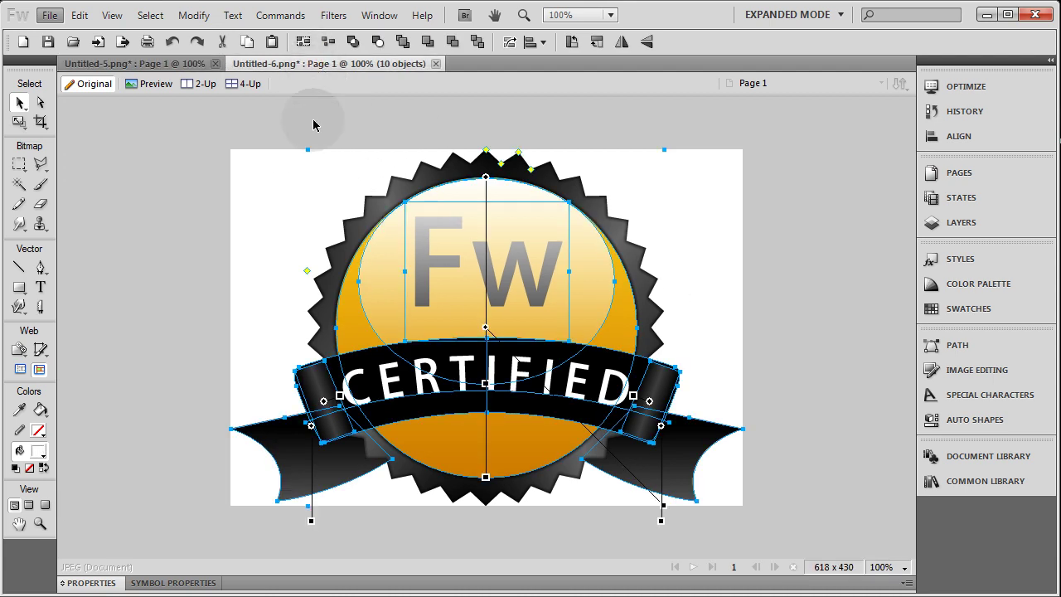
# Step: Flatten all the badge objects in the new 618 x 430 document into a single bitmap
pyautogui.click(184, 129)
pyautogui.moveTo(165, 116); pyautogui.dragTo(845, 489)
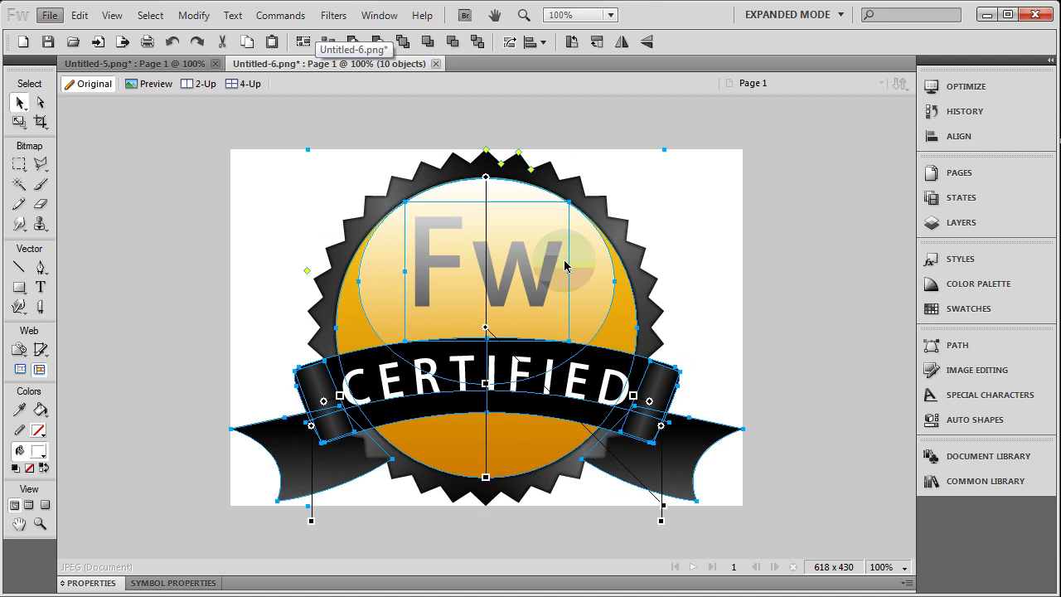
pyautogui.click(188, 16)
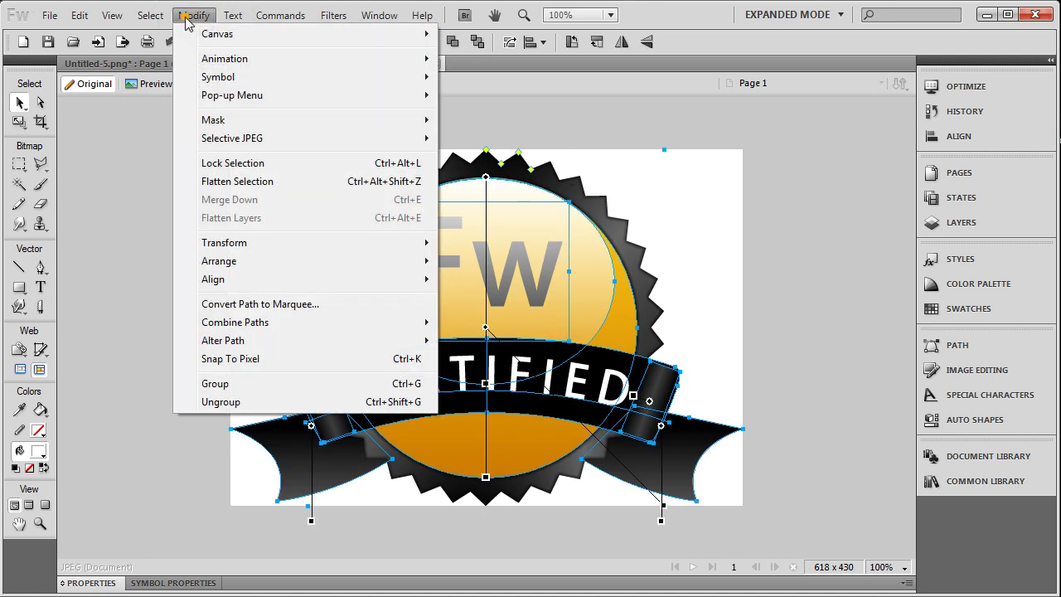
pyautogui.click(264, 181)
# Step: Scale the flattened badge proportionally to about a quarter of its width and move it near the canvas centre
pyautogui.click(20, 123)
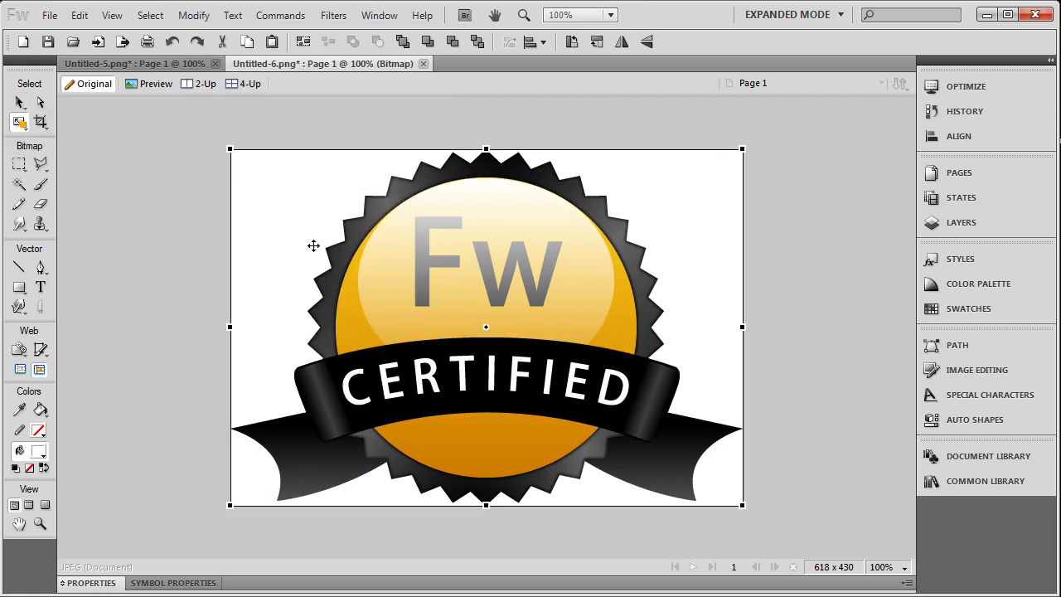
pyautogui.moveTo(691, 448); pyautogui.dragTo(367, 238)
pyautogui.click(19, 101)
pyautogui.moveTo(298, 199); pyautogui.dragTo(443, 293)
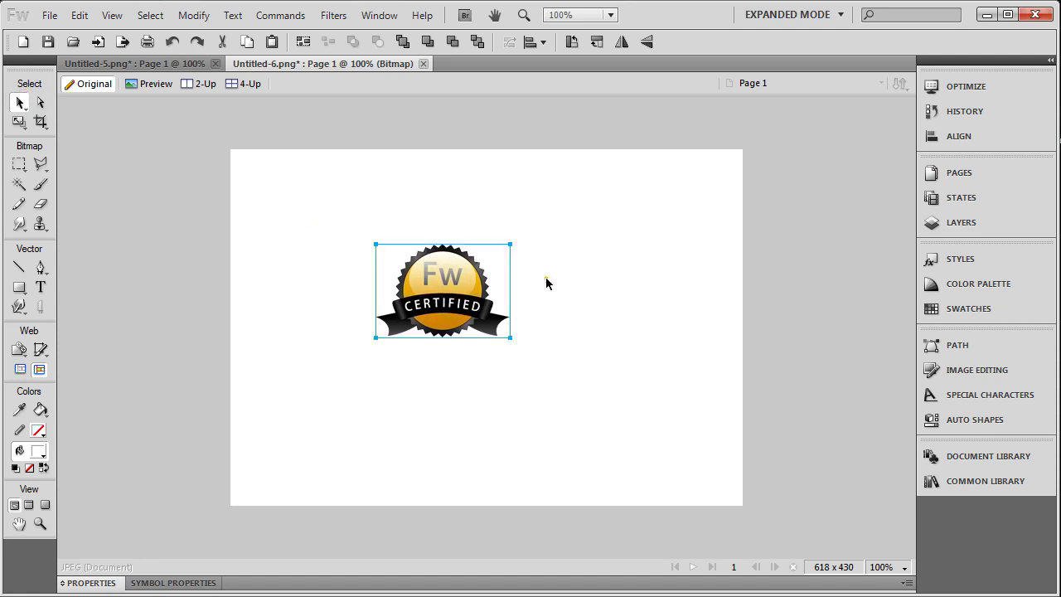
# Step: Deselect the flattened badge and fit the canvas to the badge's size
pyautogui.click(597, 283)
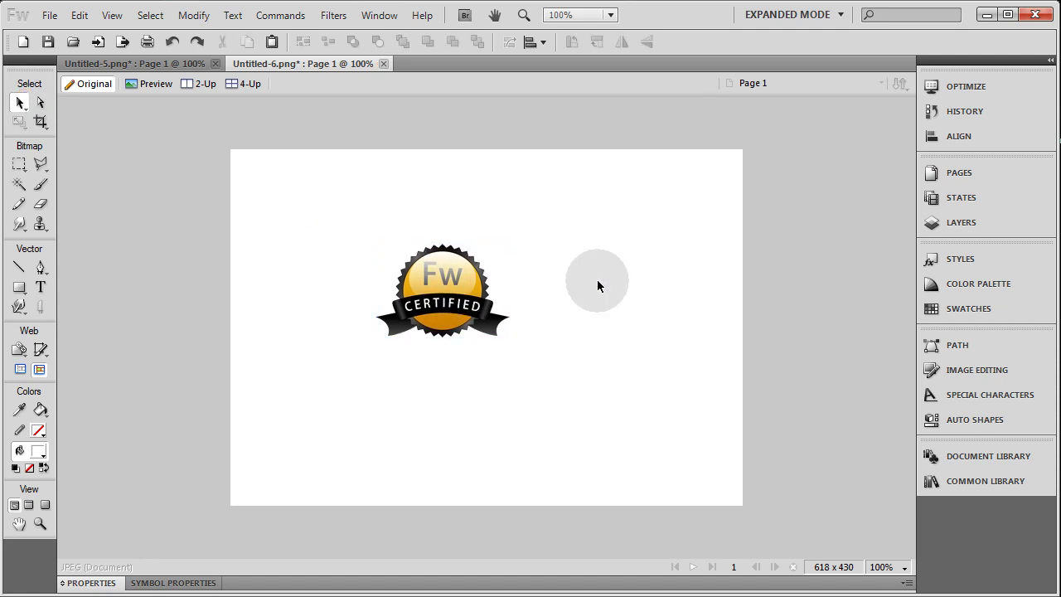
pyautogui.click(506, 309)
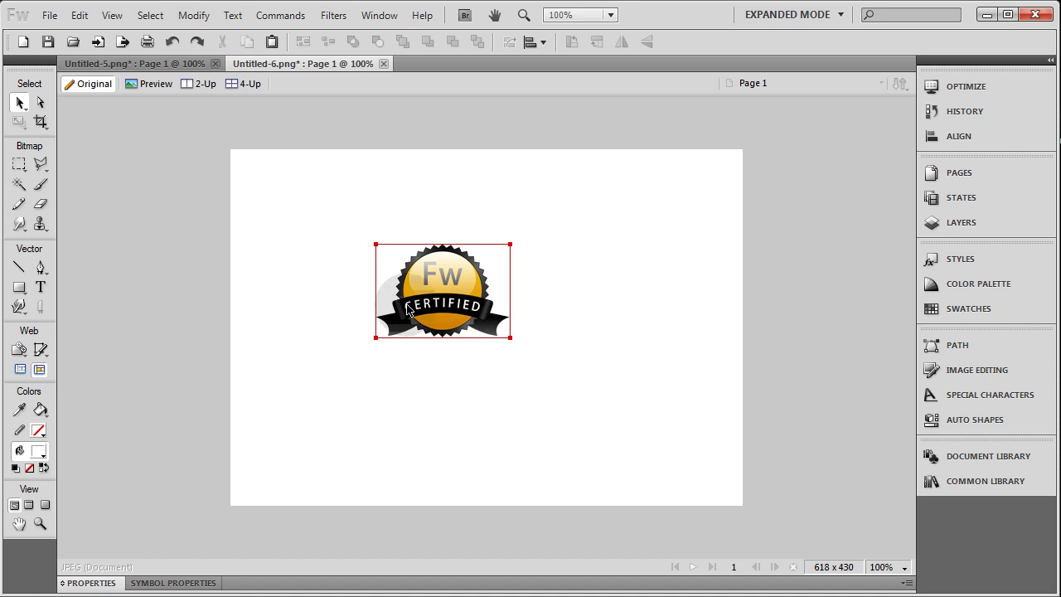
pyautogui.click(516, 323)
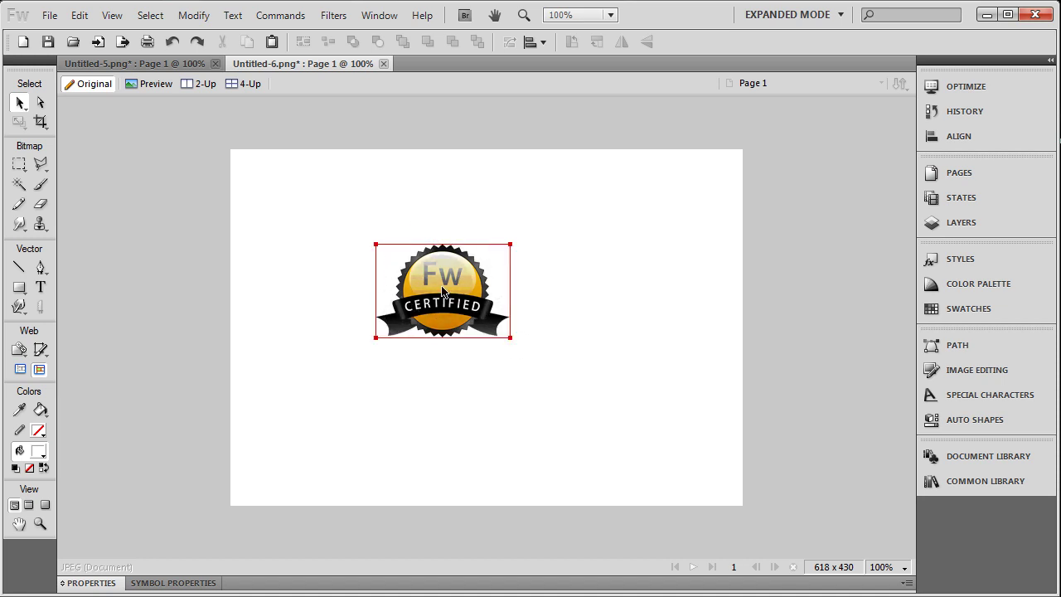
pyautogui.click(596, 270)
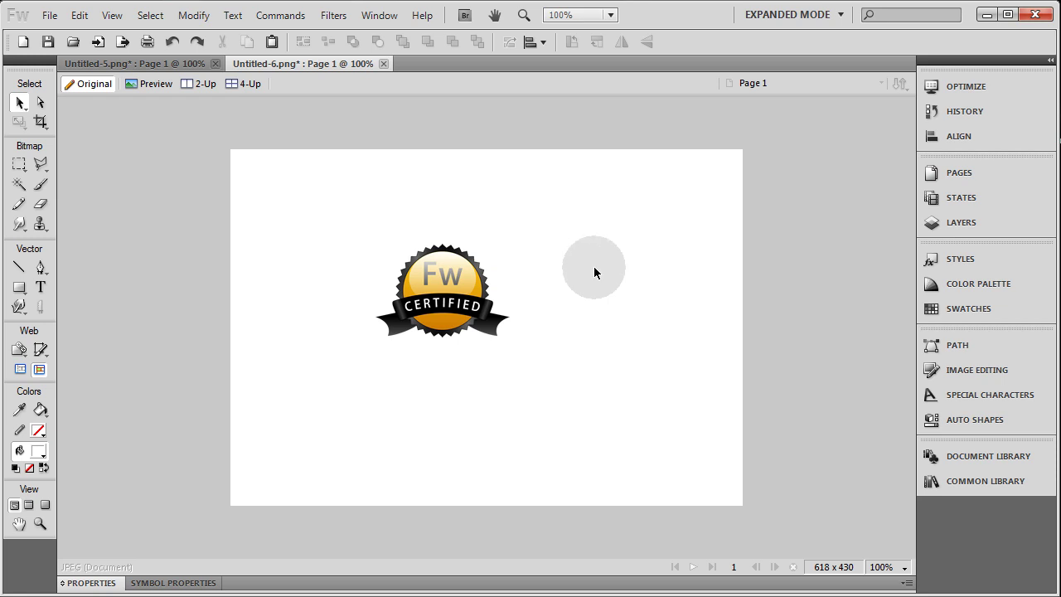
pyautogui.click(523, 583)
pyautogui.click(501, 578)
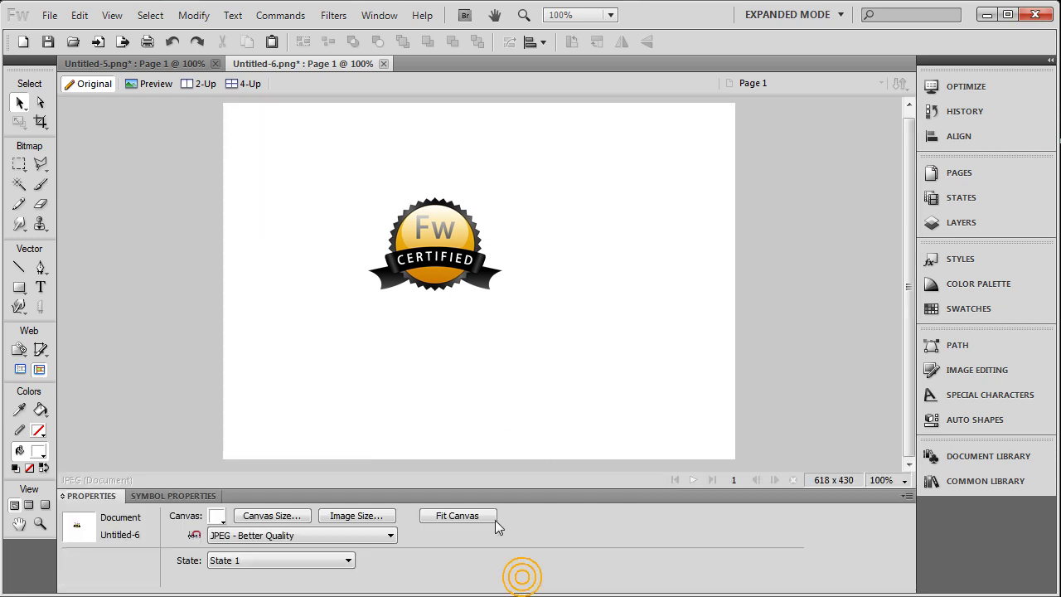
pyautogui.click(320, 296)
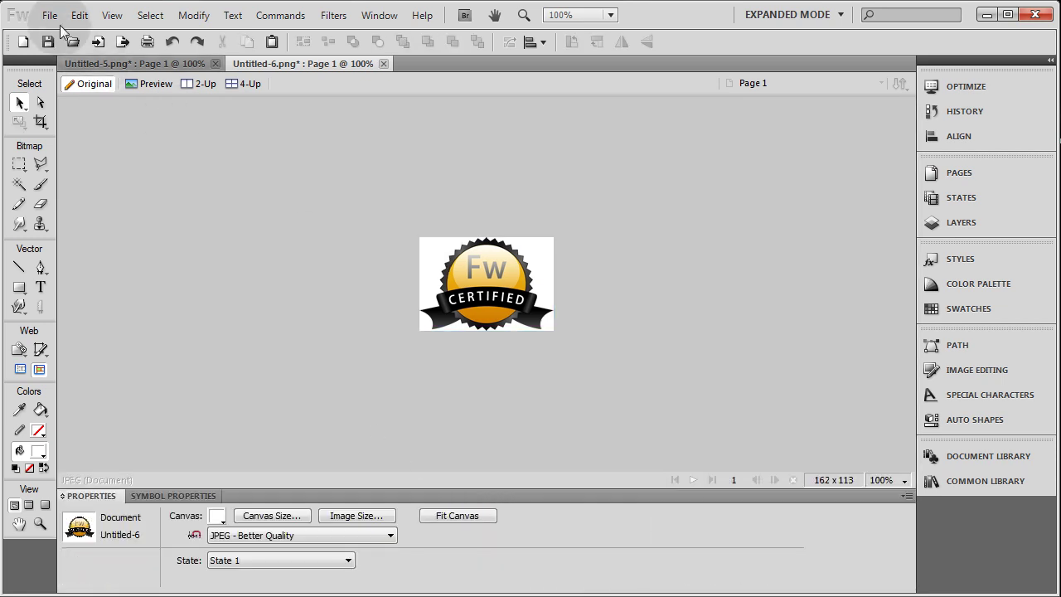
# Step: Run the Export Wizard to select an export format for the web and open the recommended formats in Image Preview
pyautogui.click(52, 15)
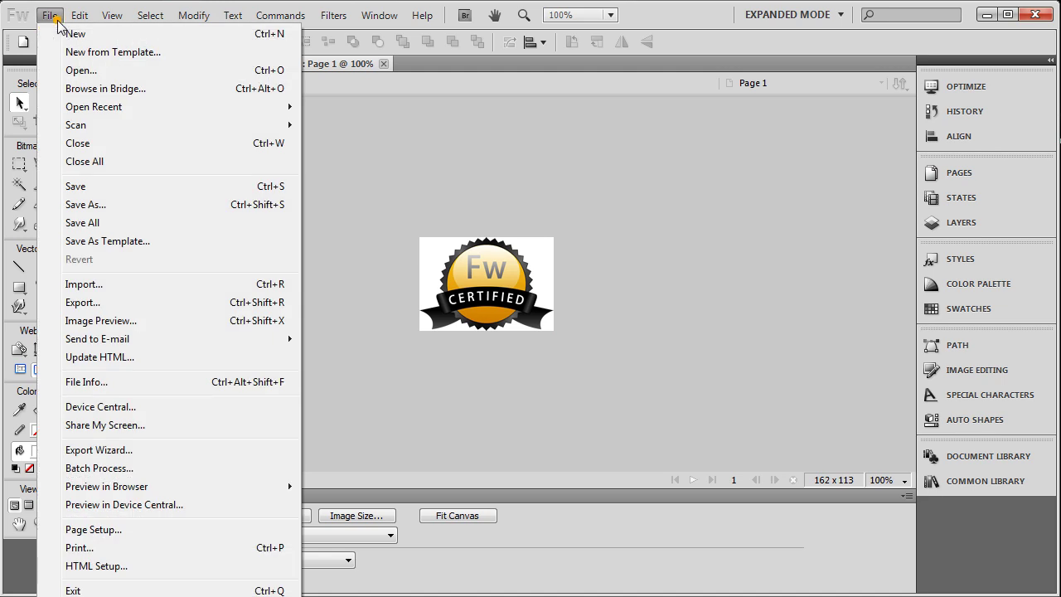
pyautogui.click(123, 455)
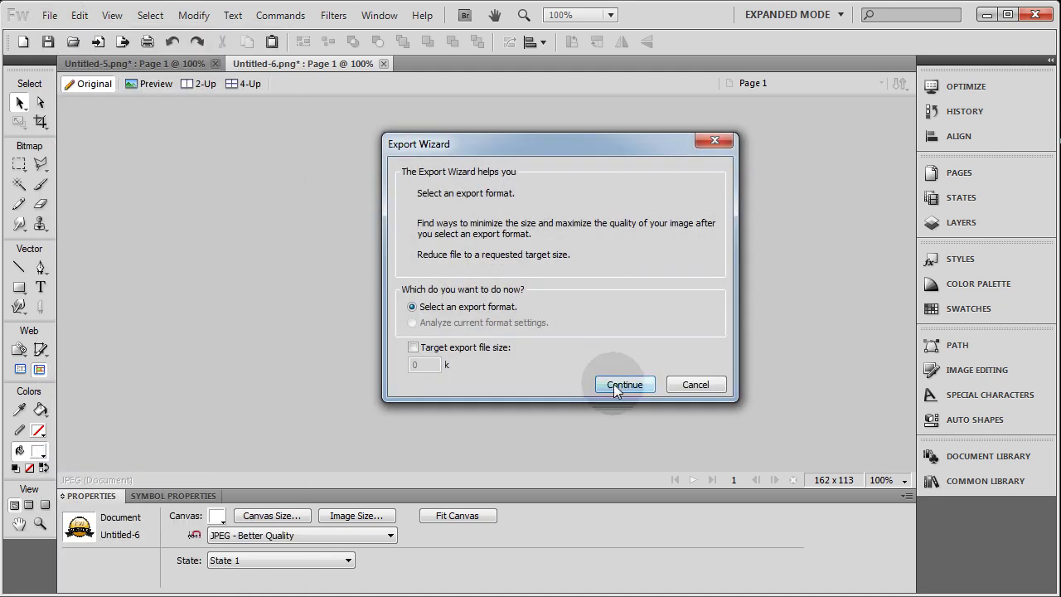
pyautogui.click(624, 385)
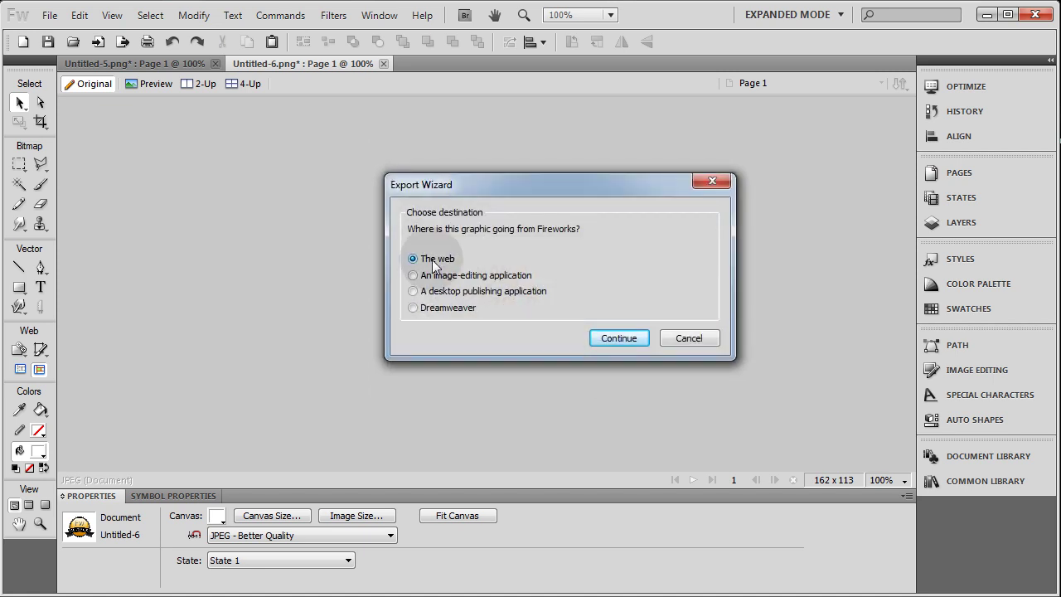
pyautogui.click(610, 340)
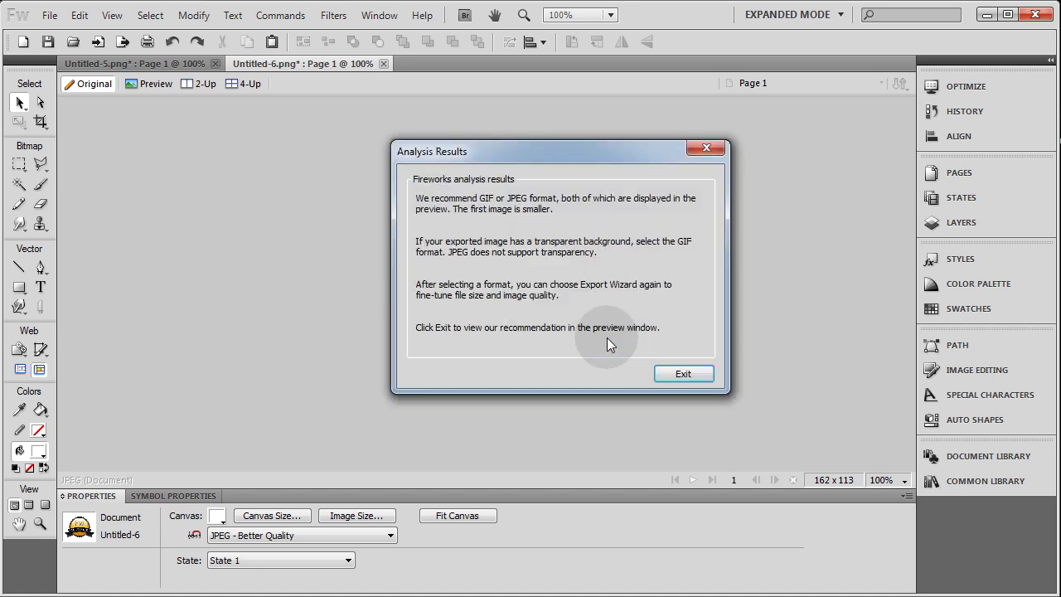
pyautogui.click(681, 375)
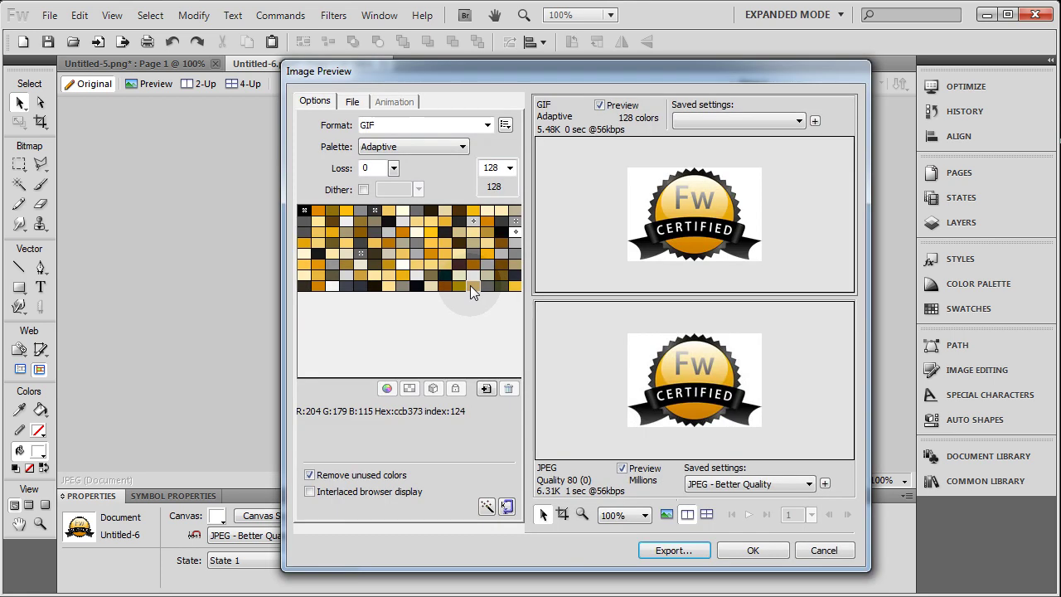
# Step: Try the PNG 32 and JPEG formats in the export preview, and close it without exporting
pyautogui.click(488, 125)
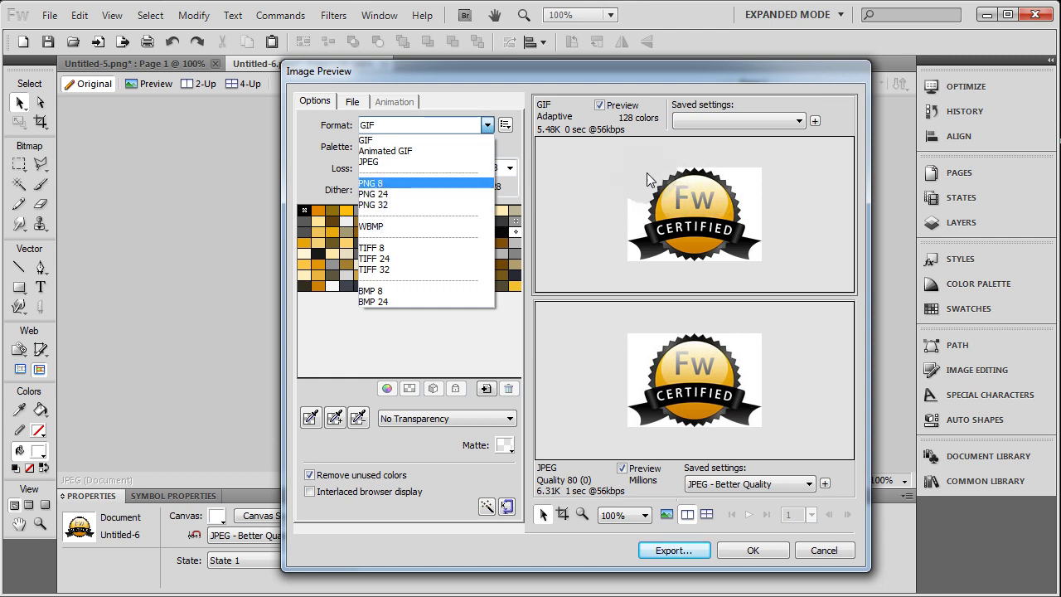
pyautogui.click(402, 205)
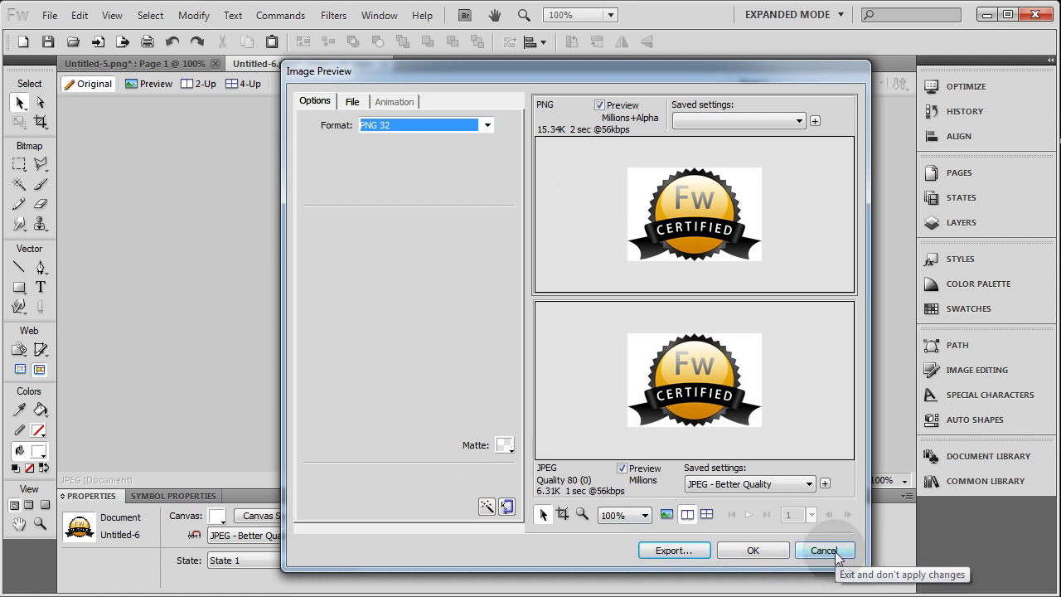
pyautogui.click(488, 129)
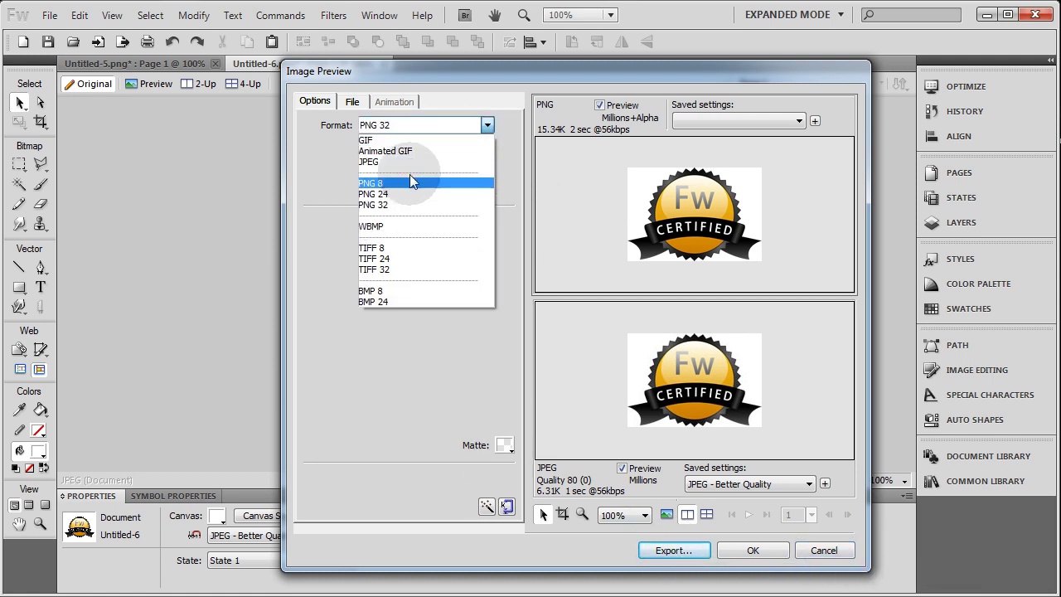
pyautogui.click(409, 163)
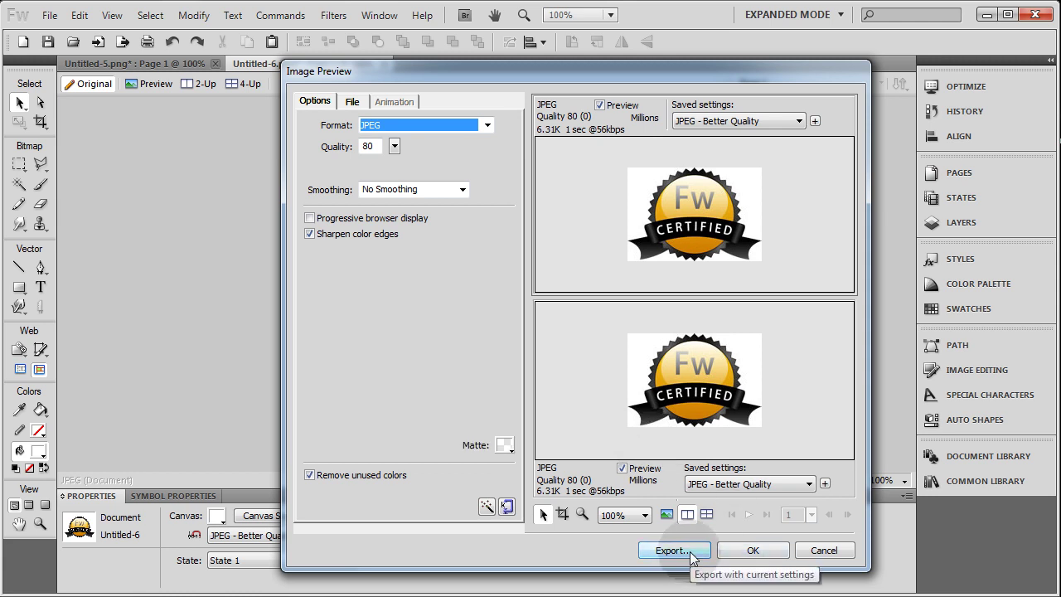
pyautogui.click(824, 550)
pyautogui.click(358, 277)
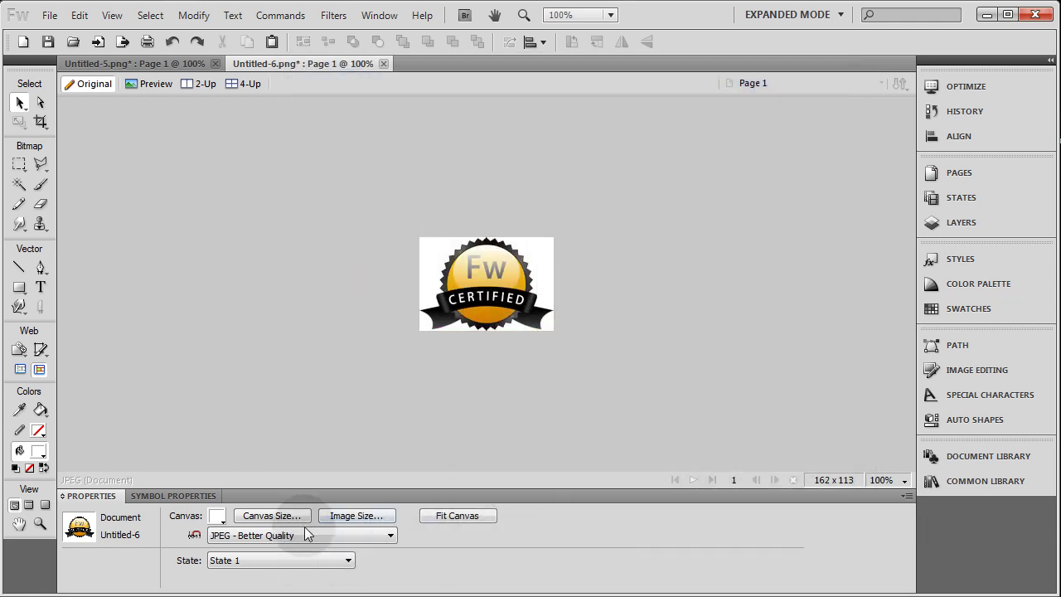
# Step: Make the small badge's canvas transparent and return to the full-size badge in Untitled-5.png
pyautogui.click(216, 516)
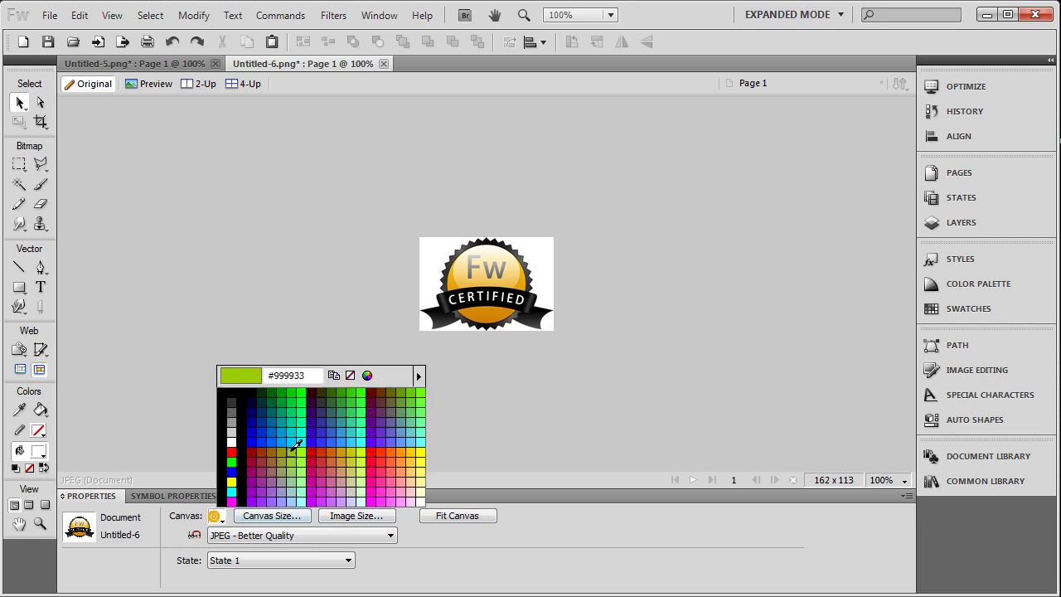
pyautogui.click(349, 376)
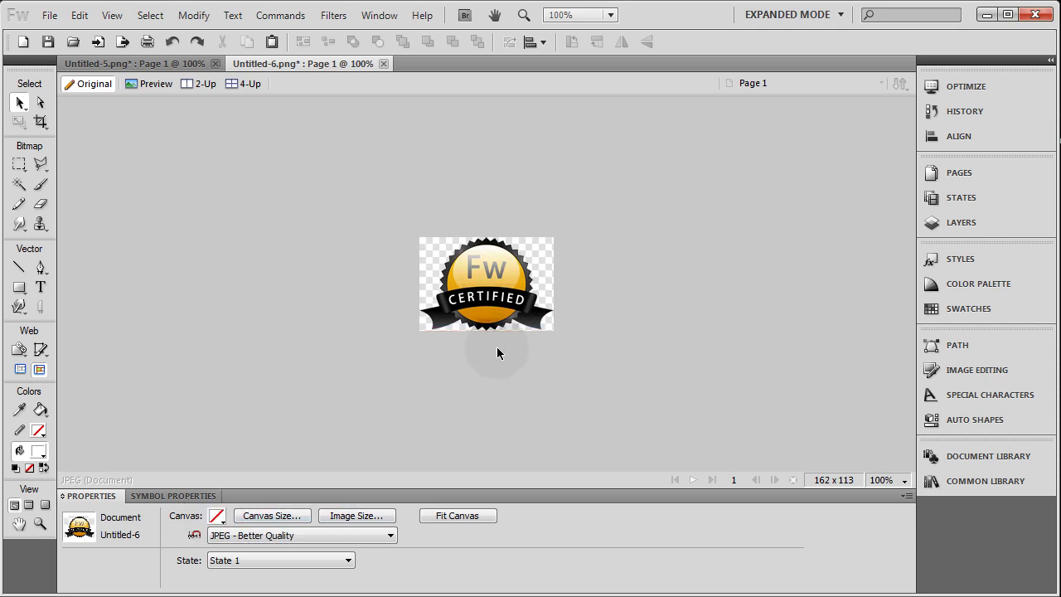
pyautogui.click(132, 63)
pyautogui.scroll(-1, 172, 254)
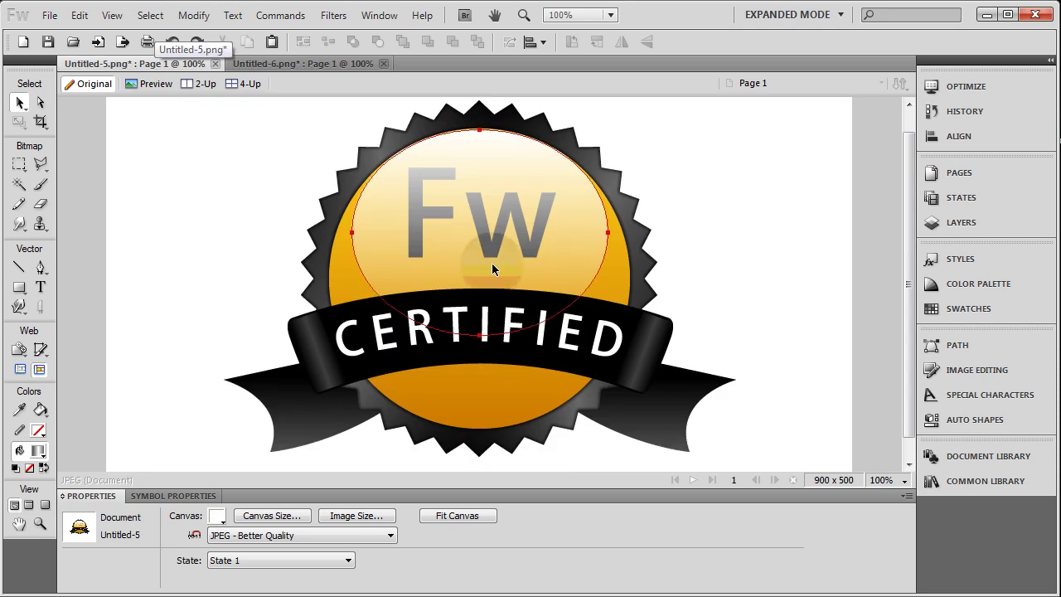